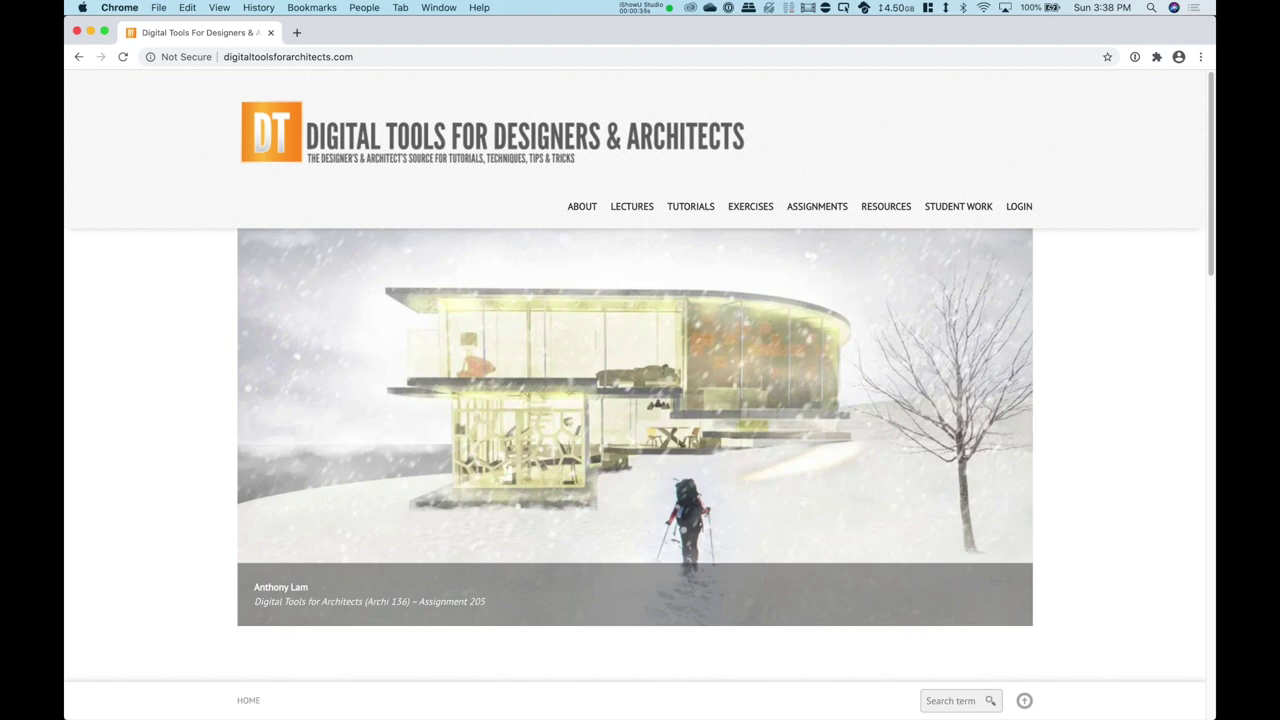
Step: Reload the site, go to Lectures > Archi 135 > Fall 2020, and select Lecture 101
mouse_move(886, 206)
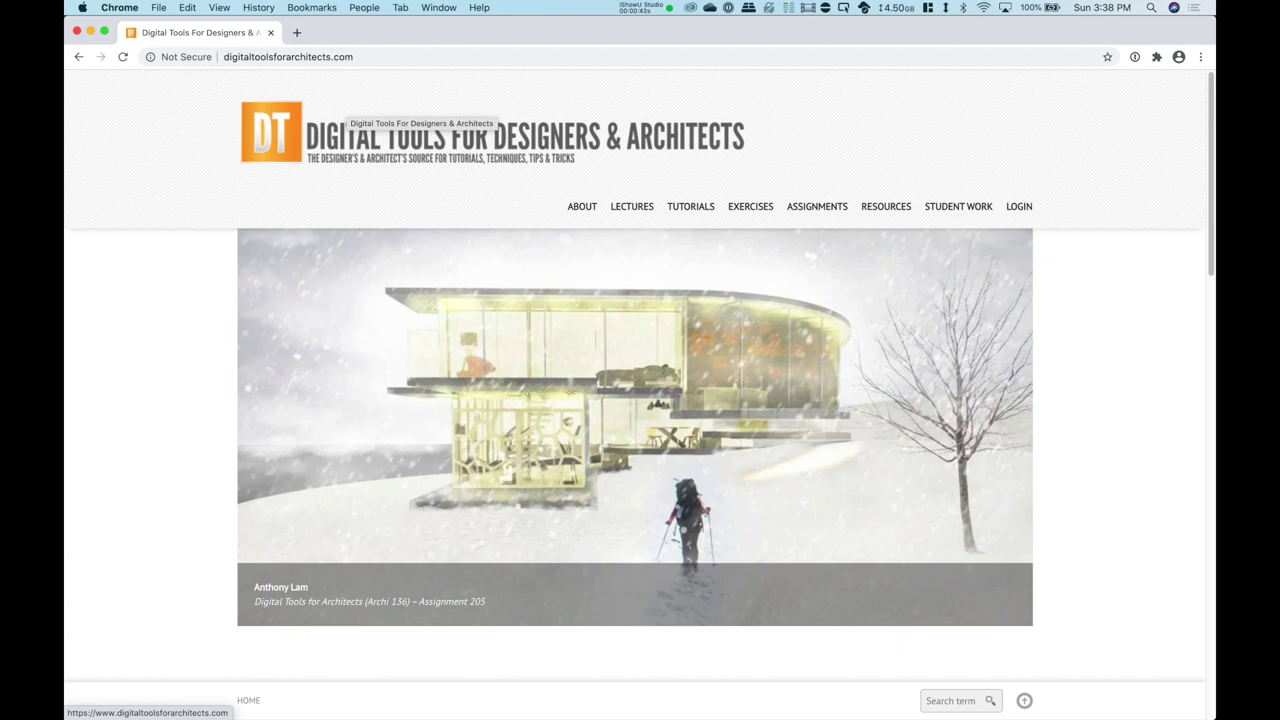
mouse_move(582, 206)
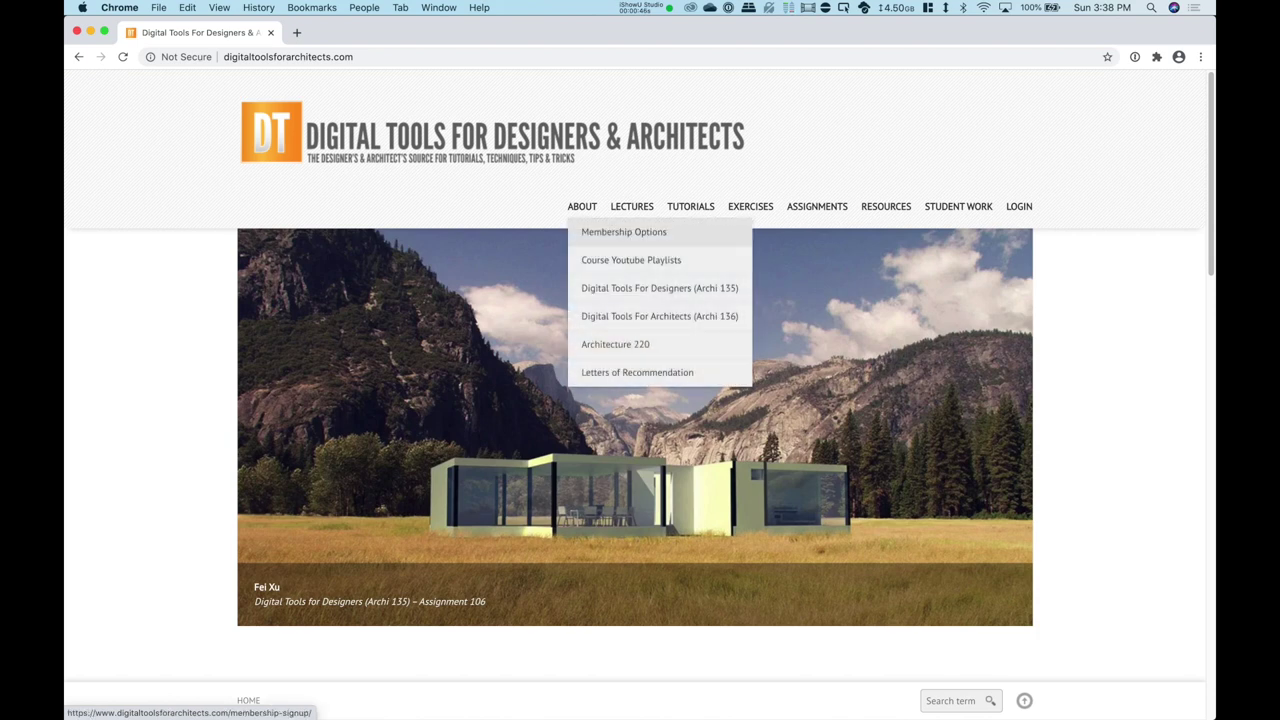
mouse_move(660, 288)
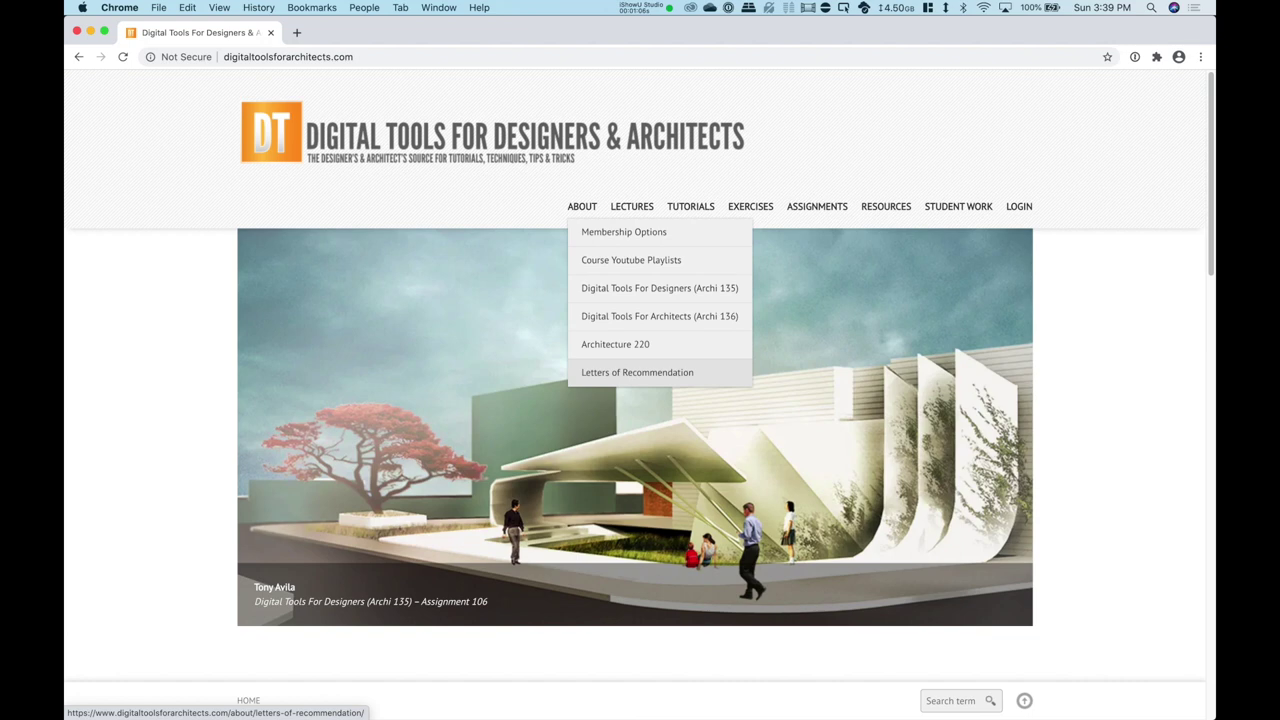
mouse_move(632, 206)
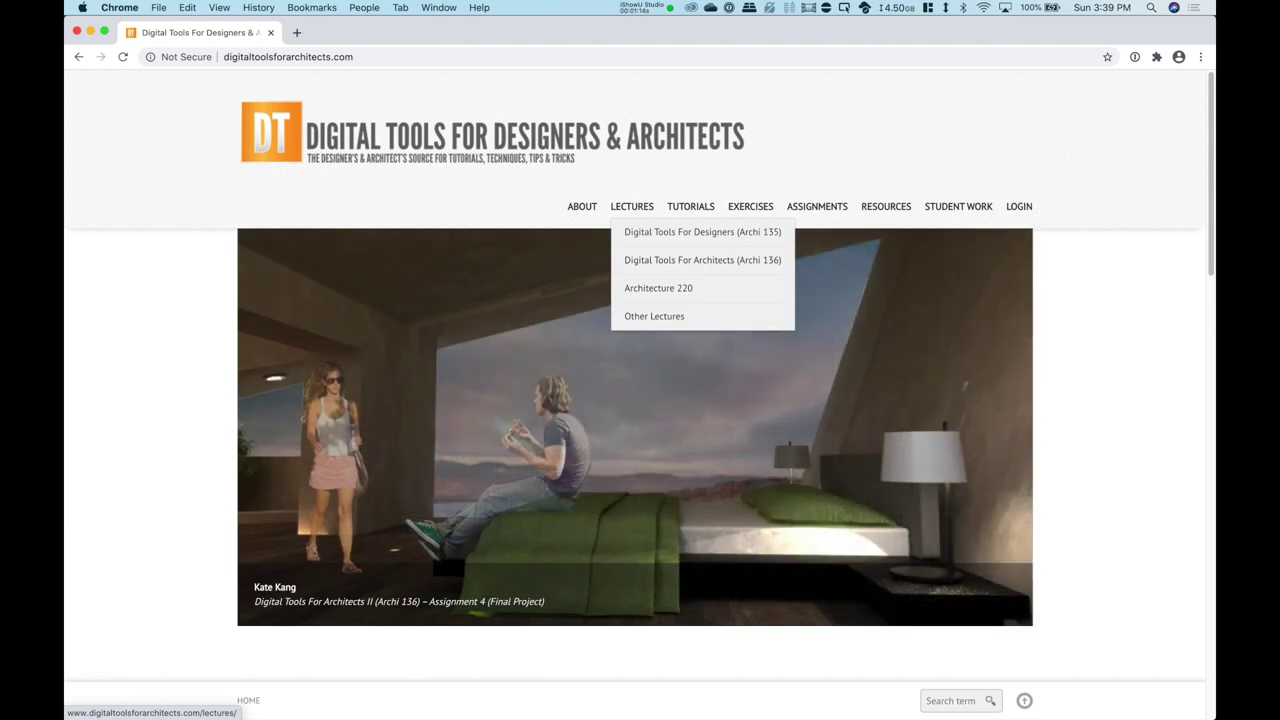
mouse_move(700, 231)
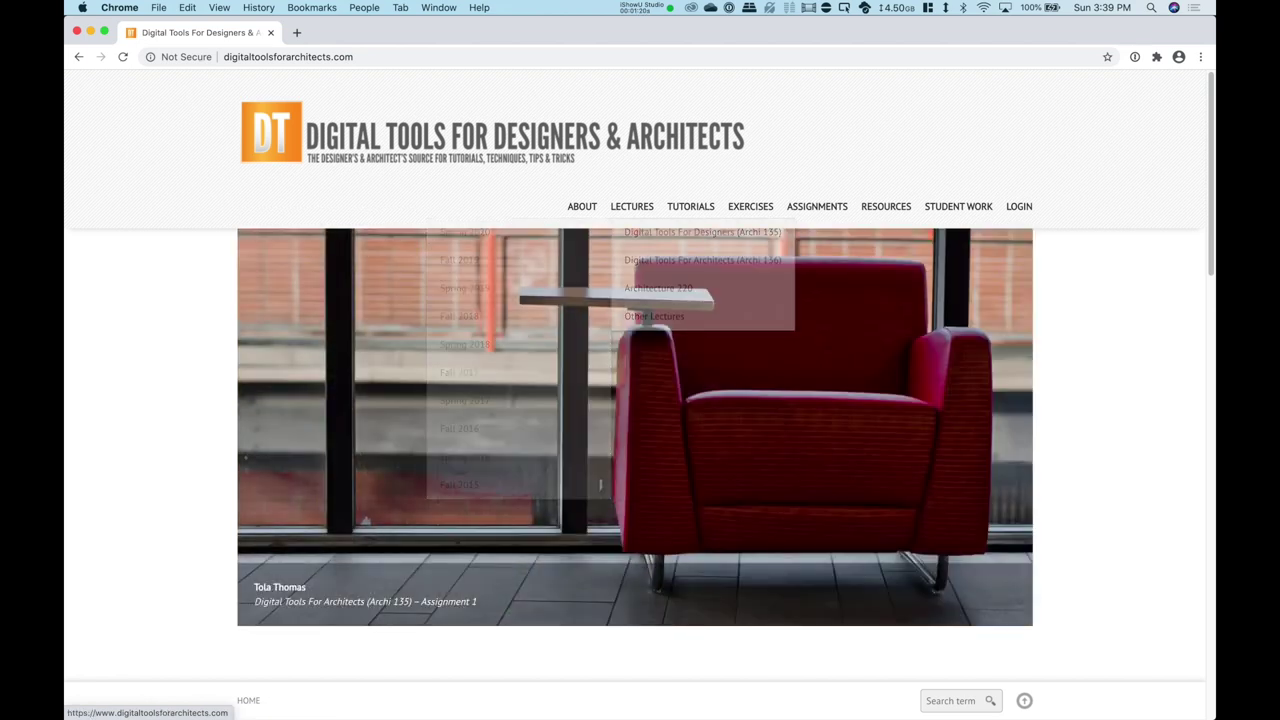
key("super+l")
key("Return")
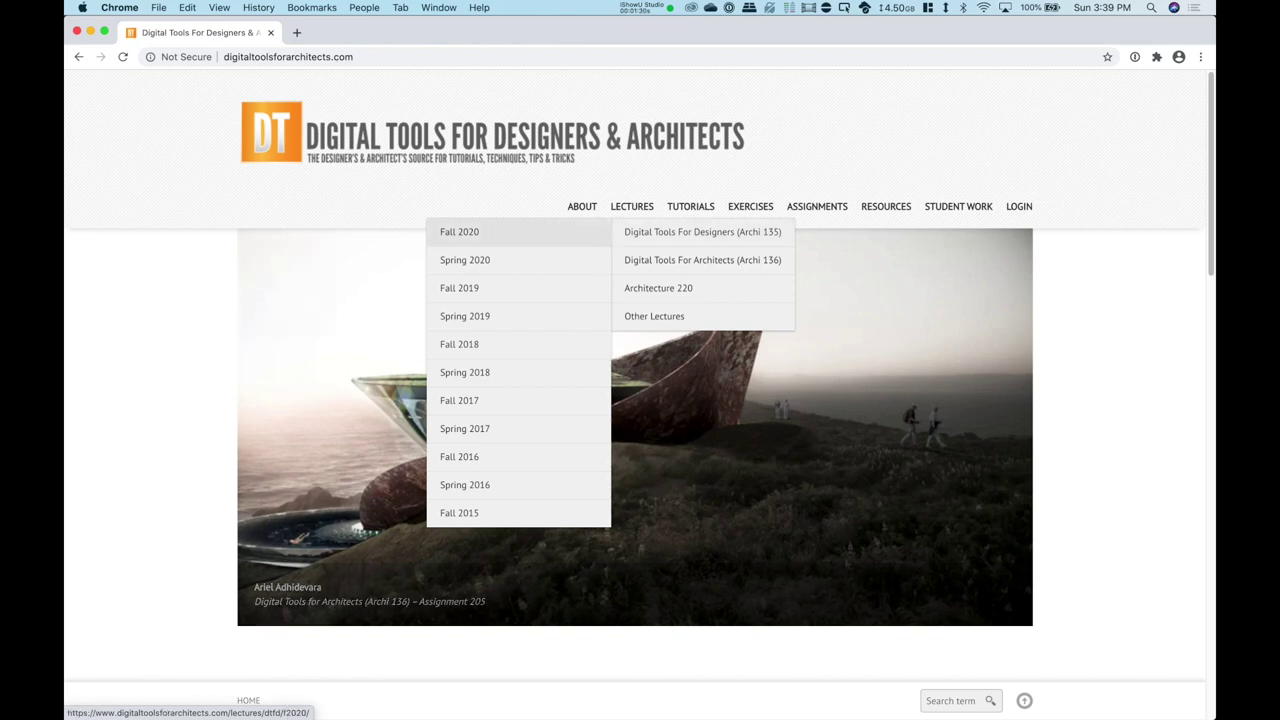
left_click(460, 232)
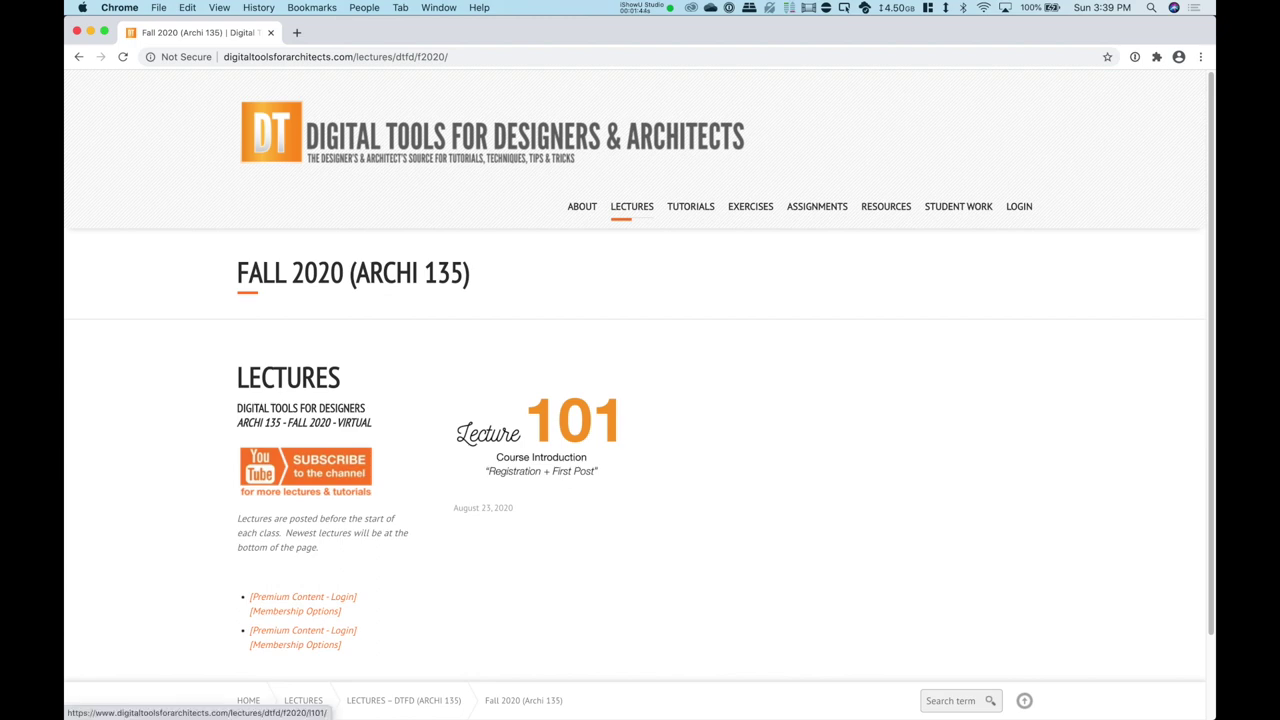
left_click(540, 435)
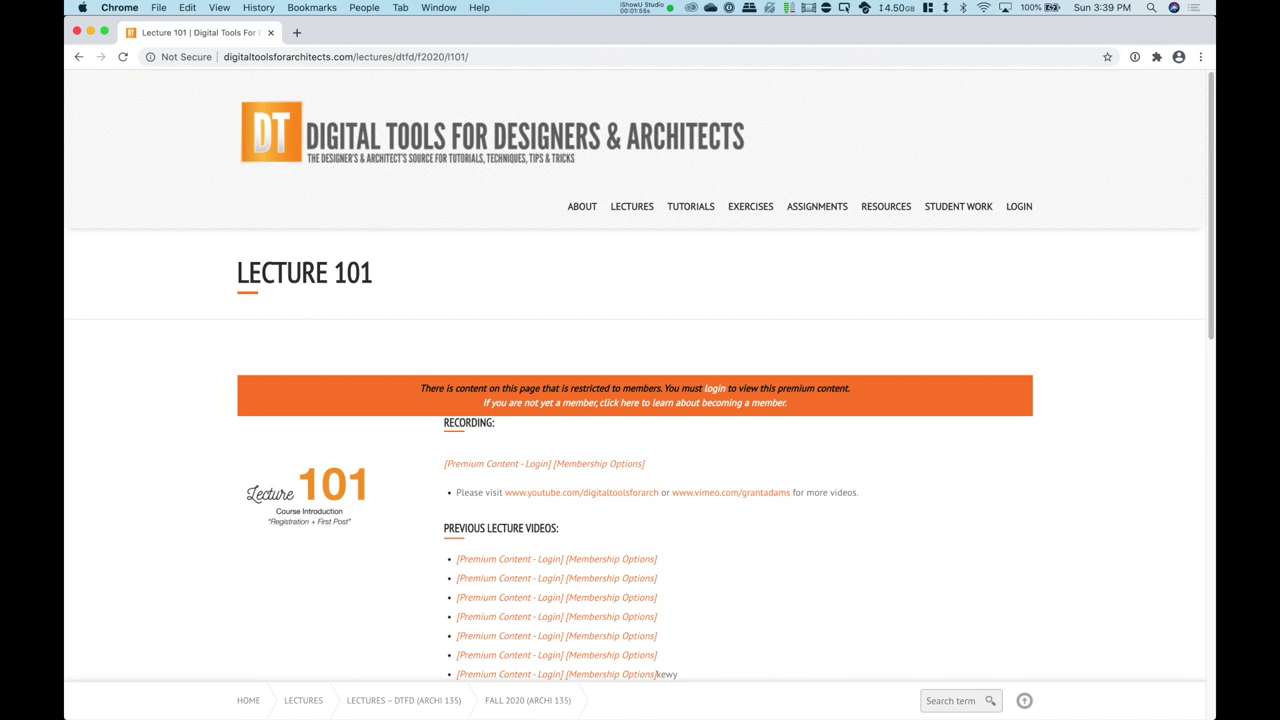
Step: Scroll the members-only Lecture 101 page and follow its login link in the orange banner
scroll(640, 400, "down", 10)
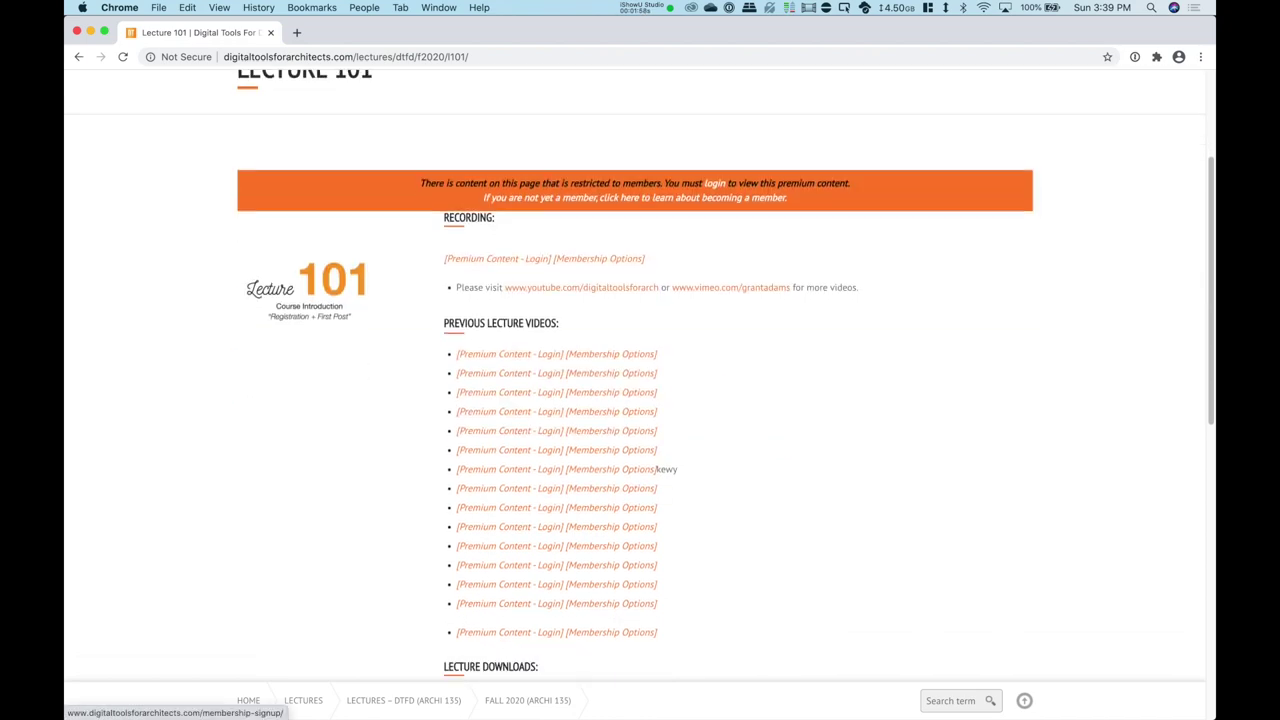
scroll(590, 494, "up", 10)
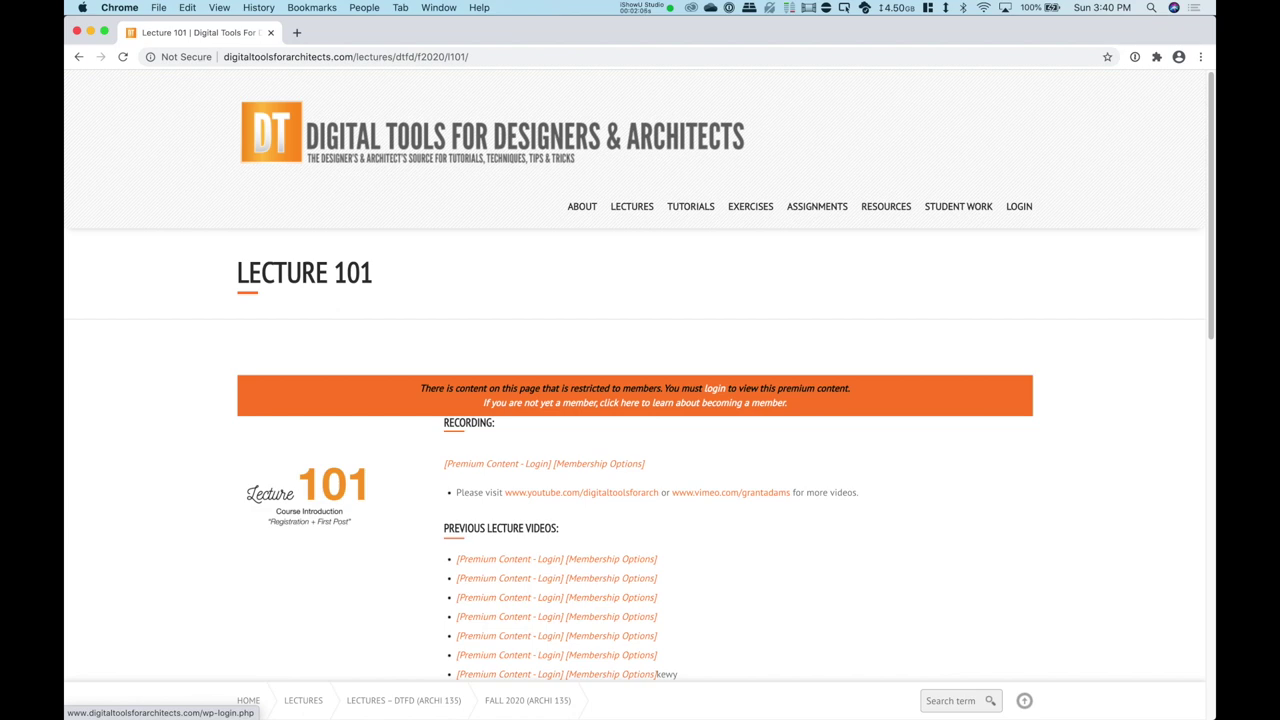
left_click(715, 388)
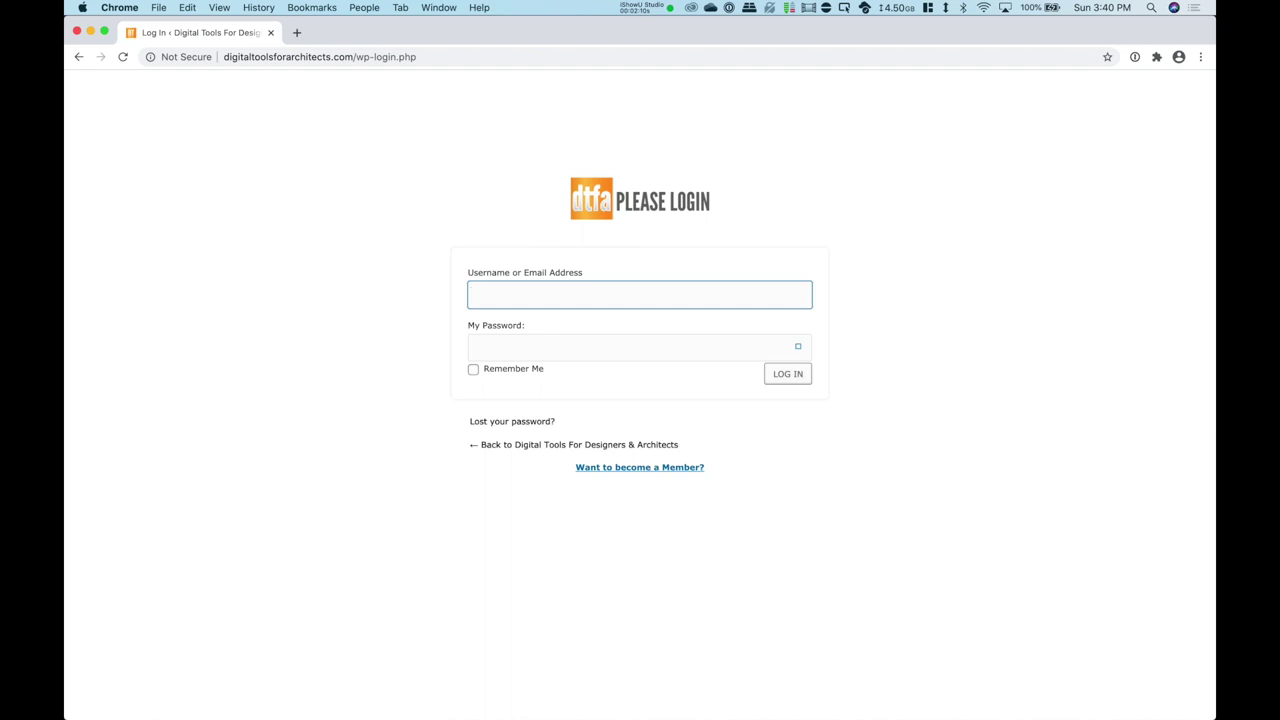
Step: Sign in on the Please Login page with the account username and password
left_click(79, 56)
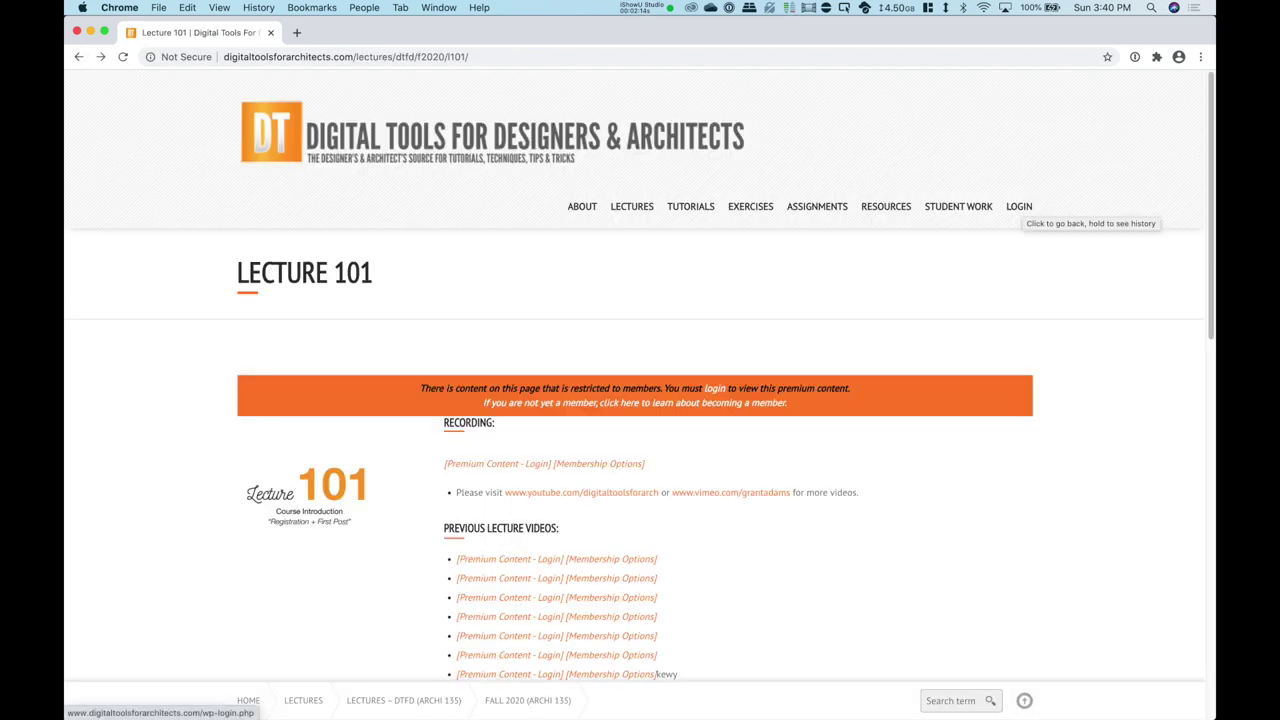
left_click(1019, 206)
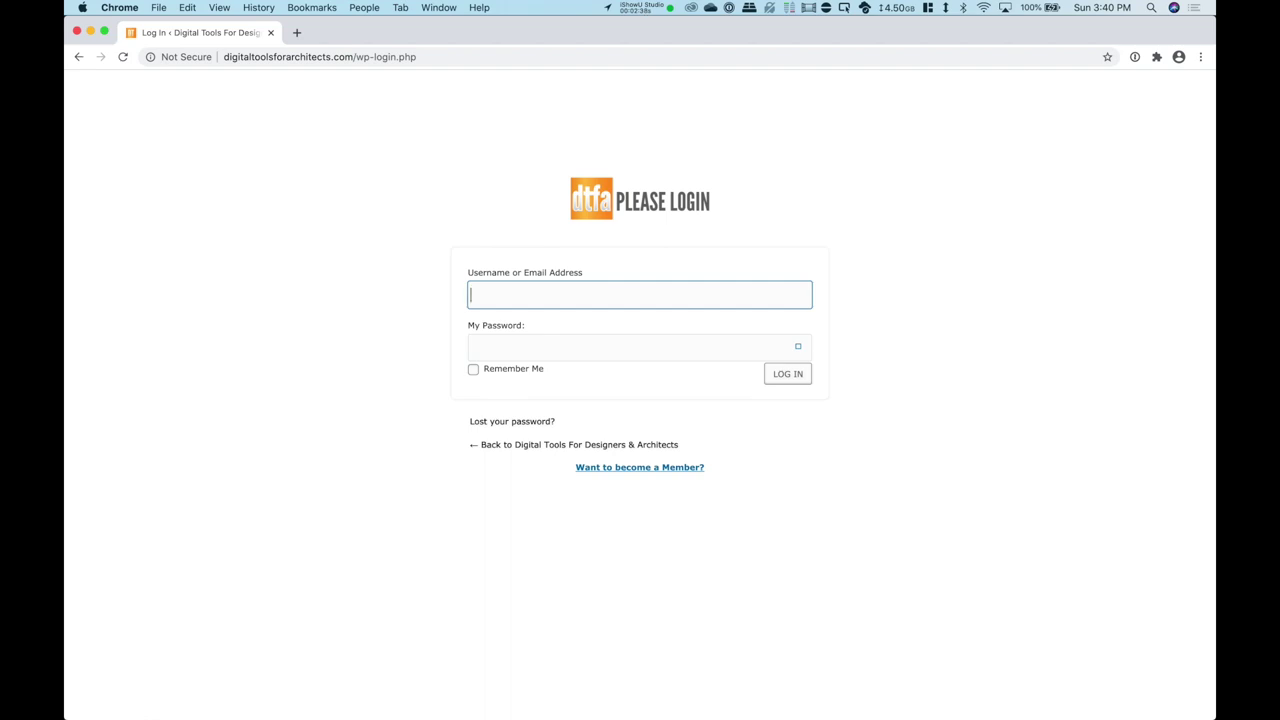
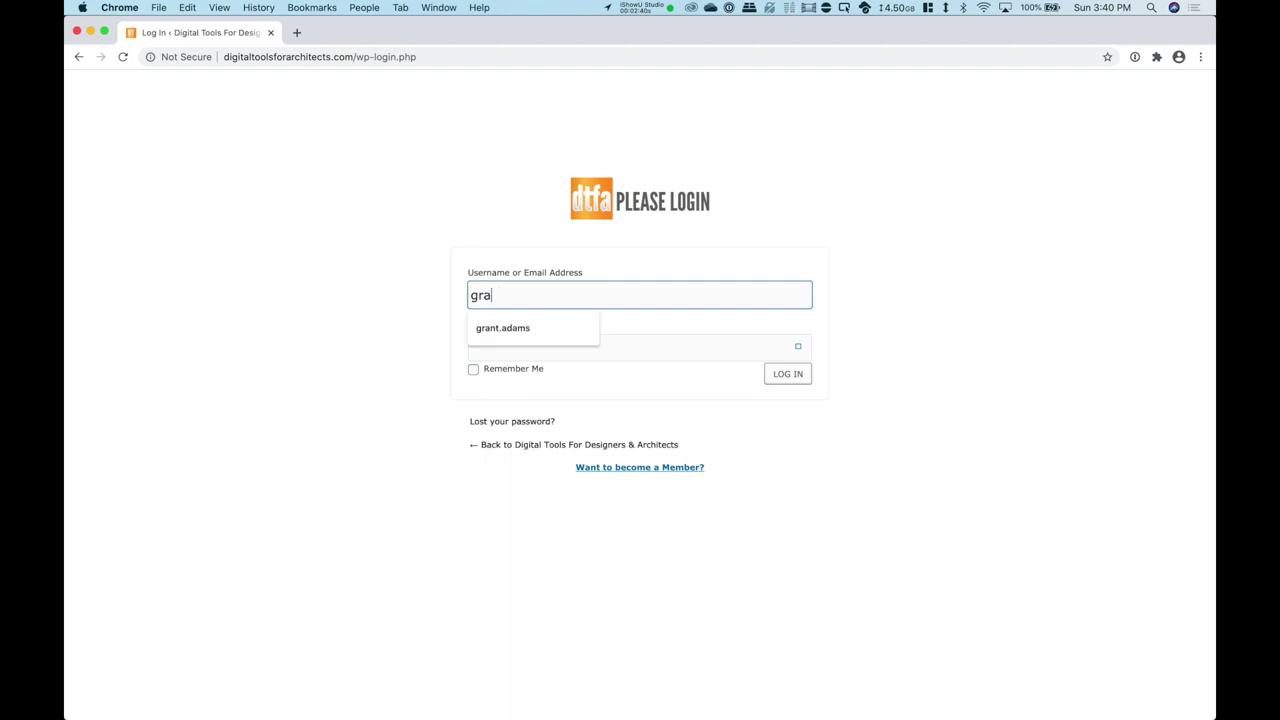
left_click(472, 346)
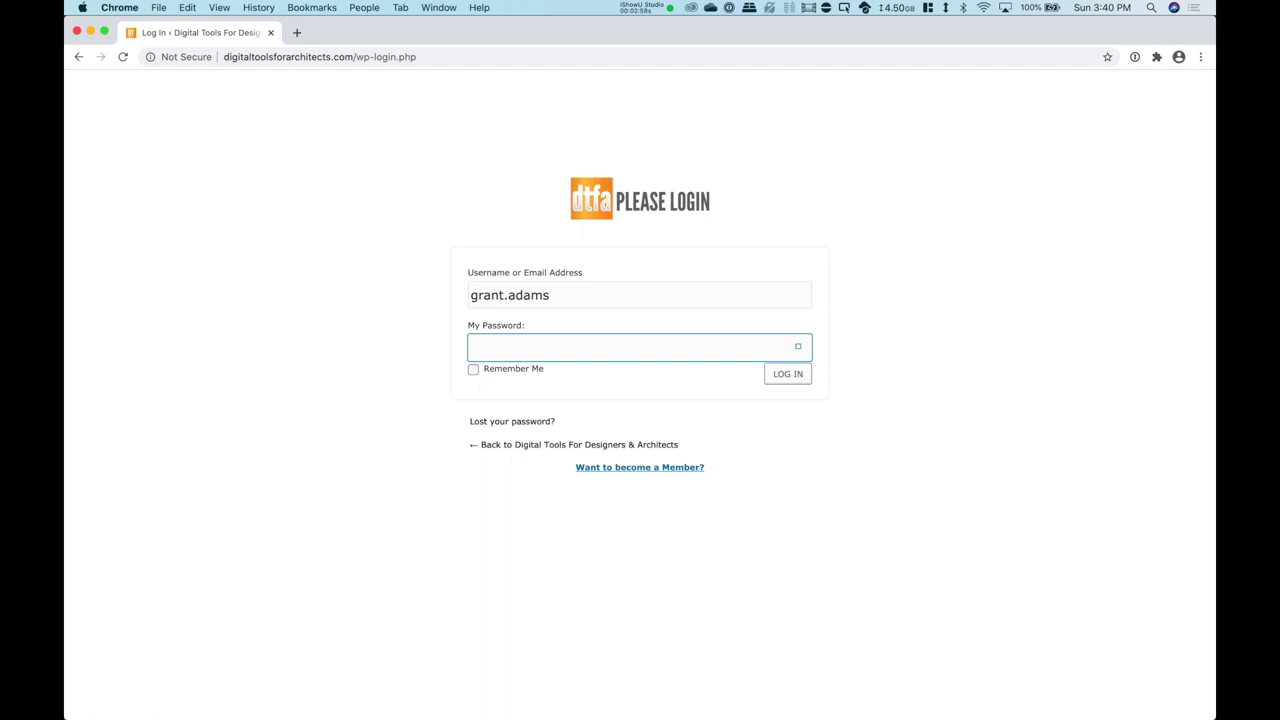
type("•••••••••")
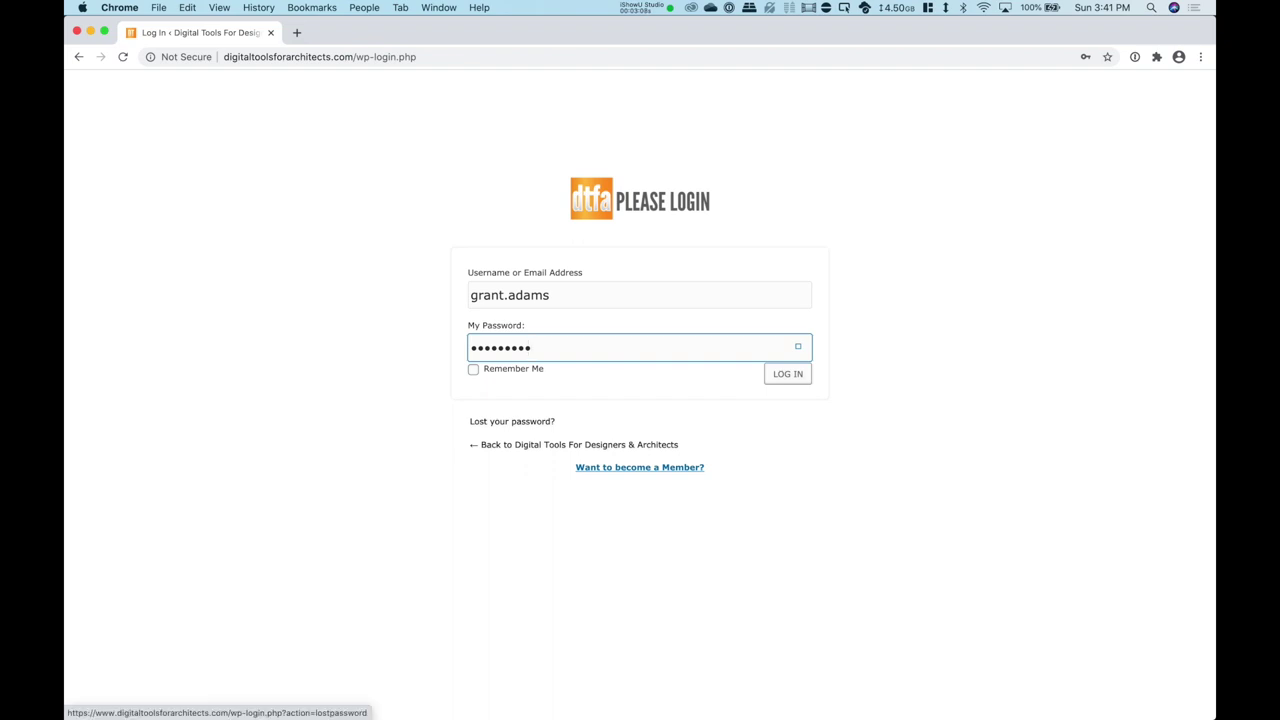
left_click(787, 373)
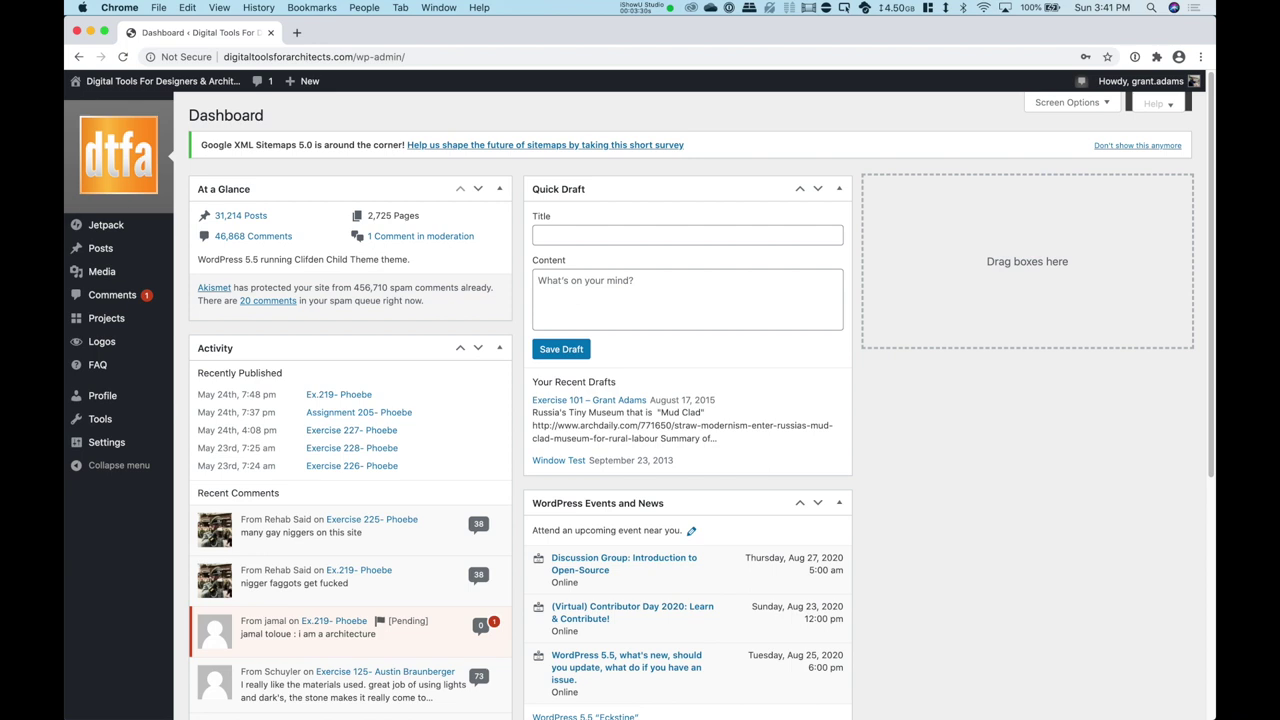
Step: Open Profile from the left admin sidebar
mouse_move(100, 250)
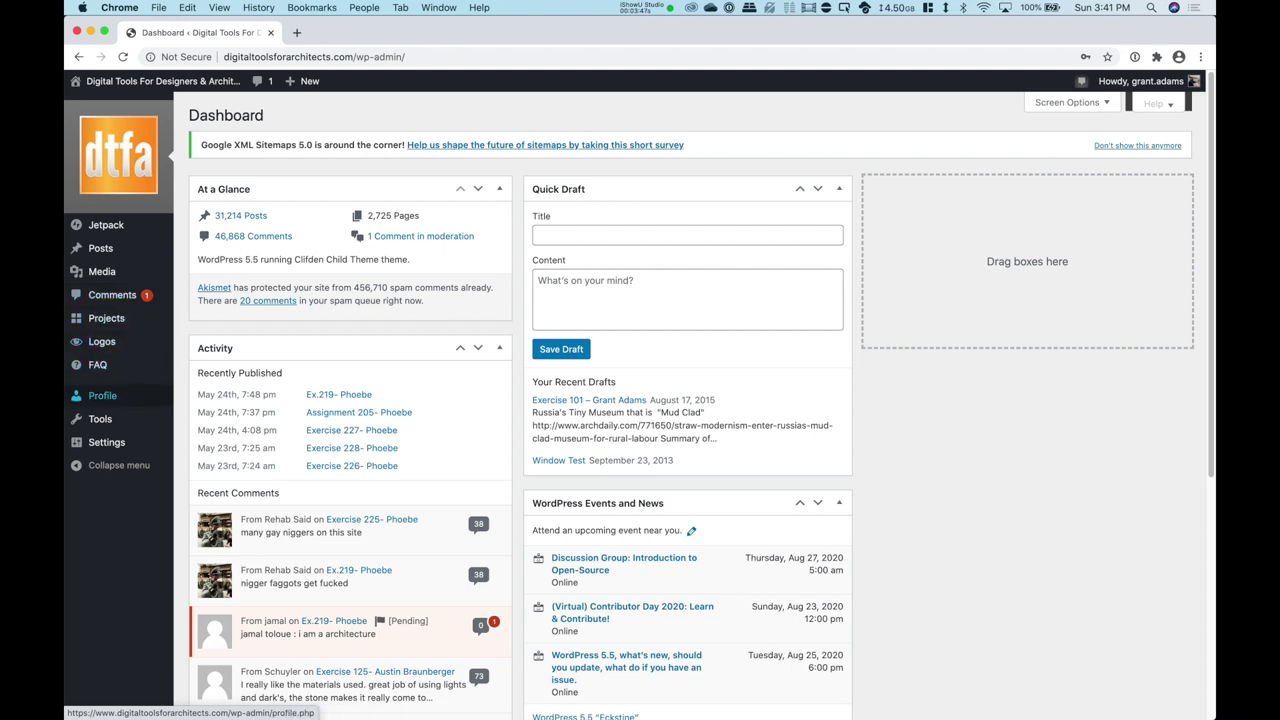
left_click(102, 396)
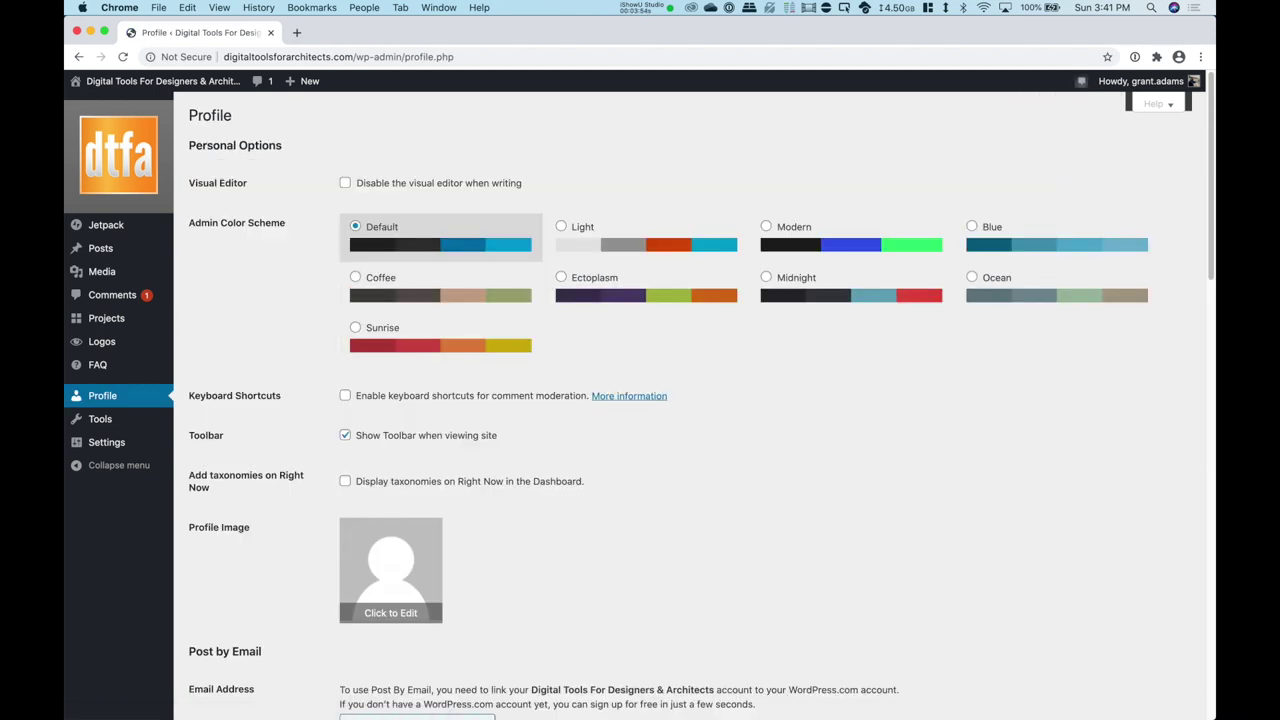
scroll(690, 400, "down", 1)
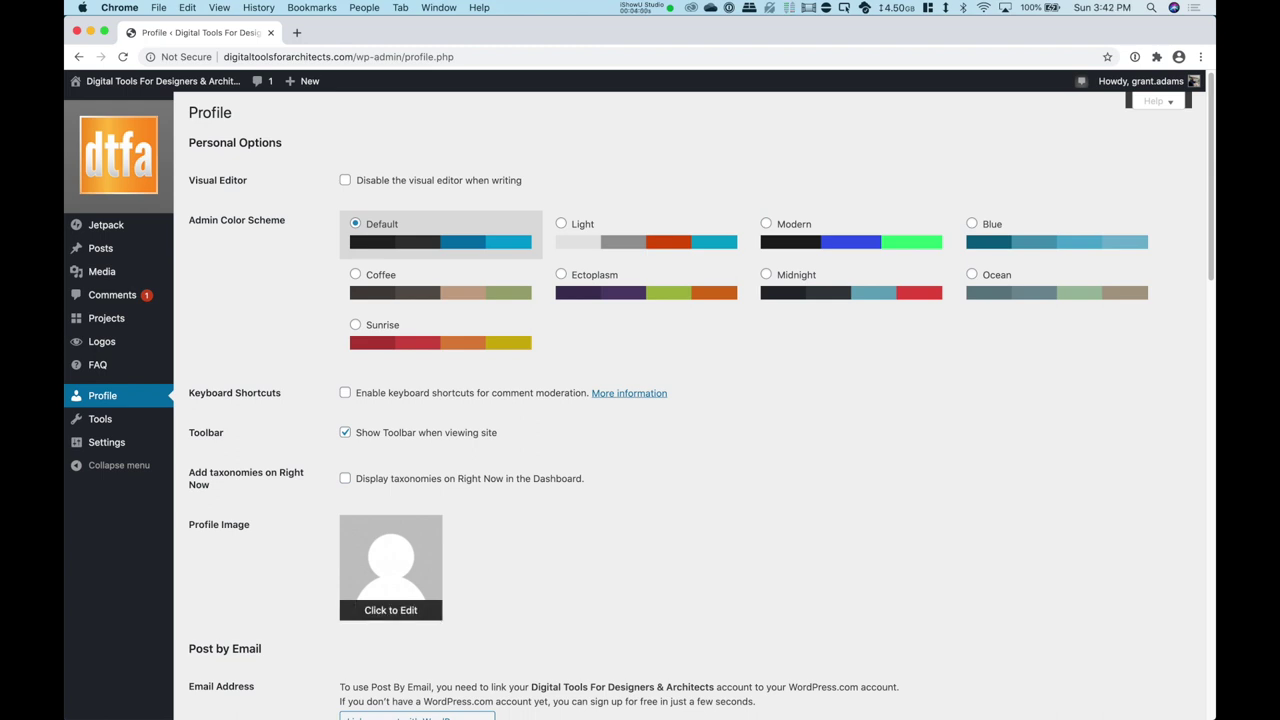
scroll(395, 570, "down", 2)
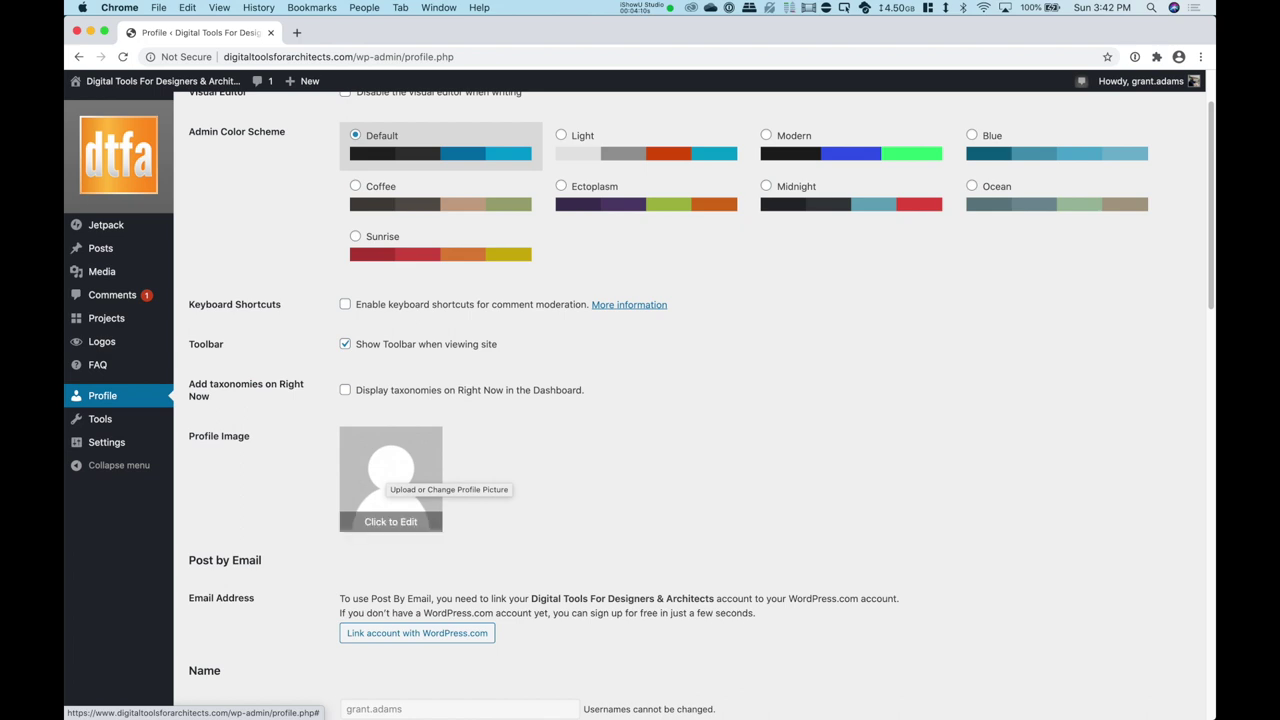
scroll(690, 400, "down", 1)
scroll(690, 400, "down", 5)
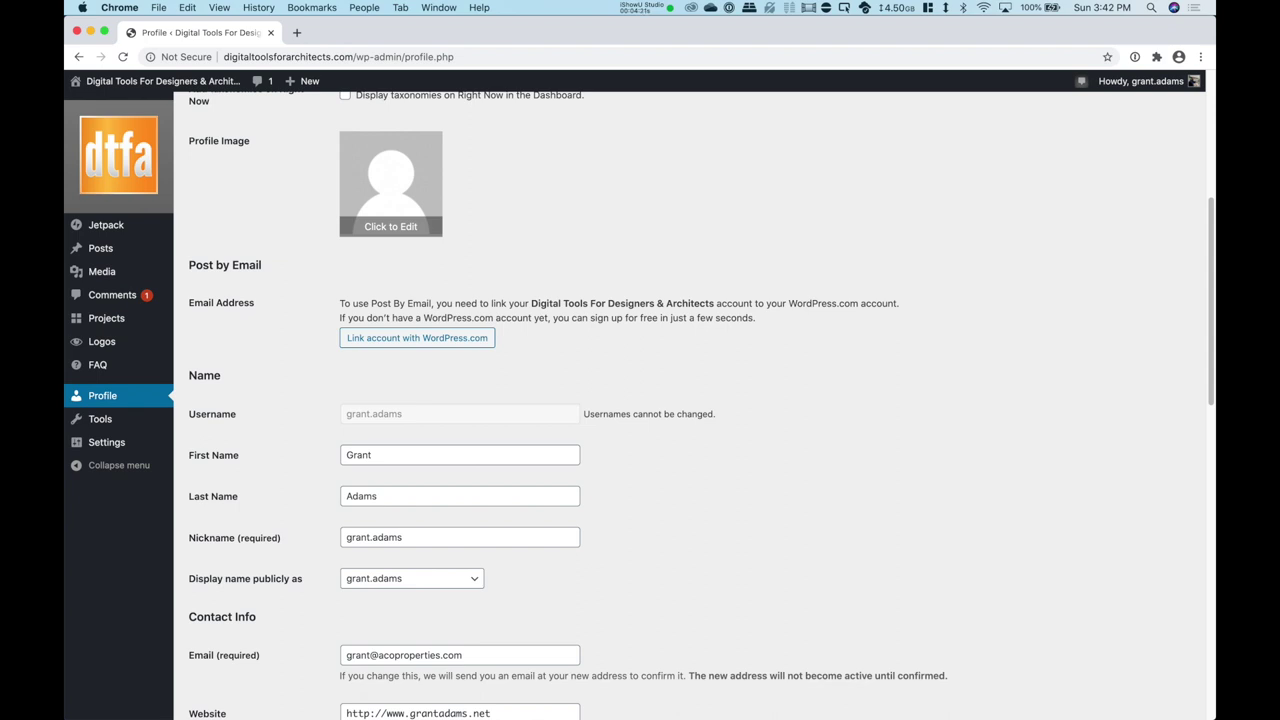
scroll(411, 519, "down", 1)
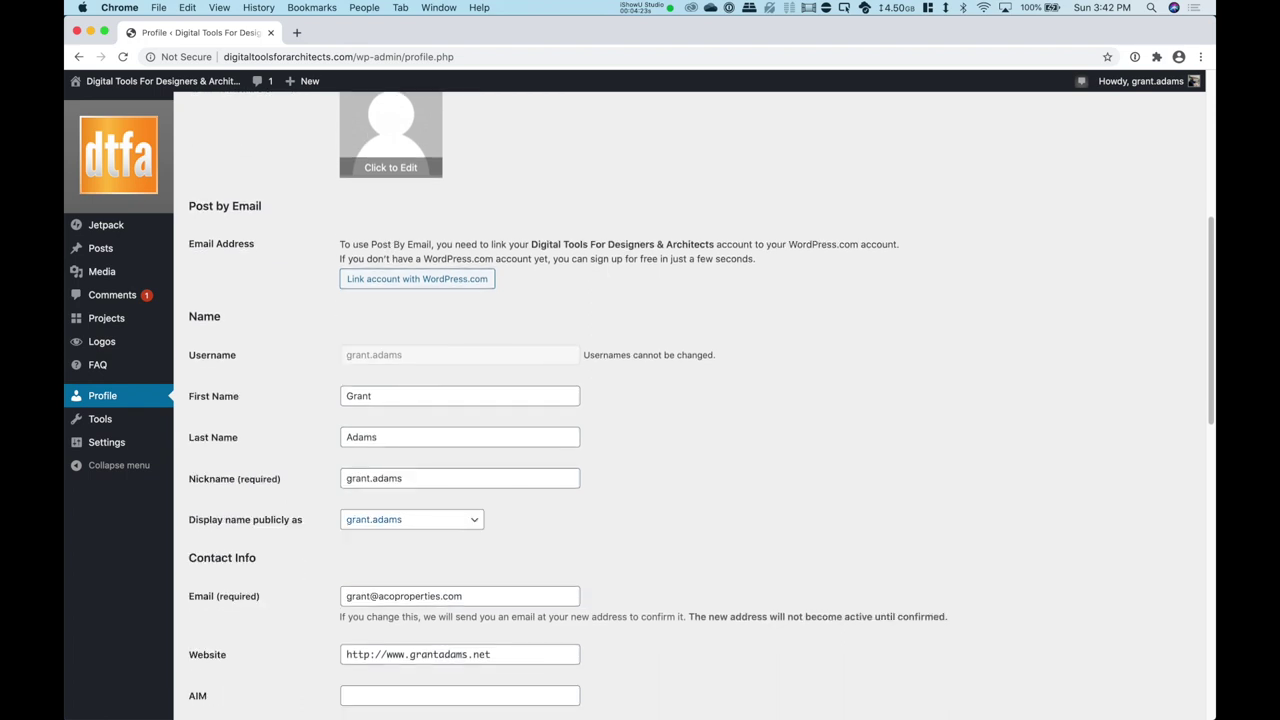
left_click(411, 519)
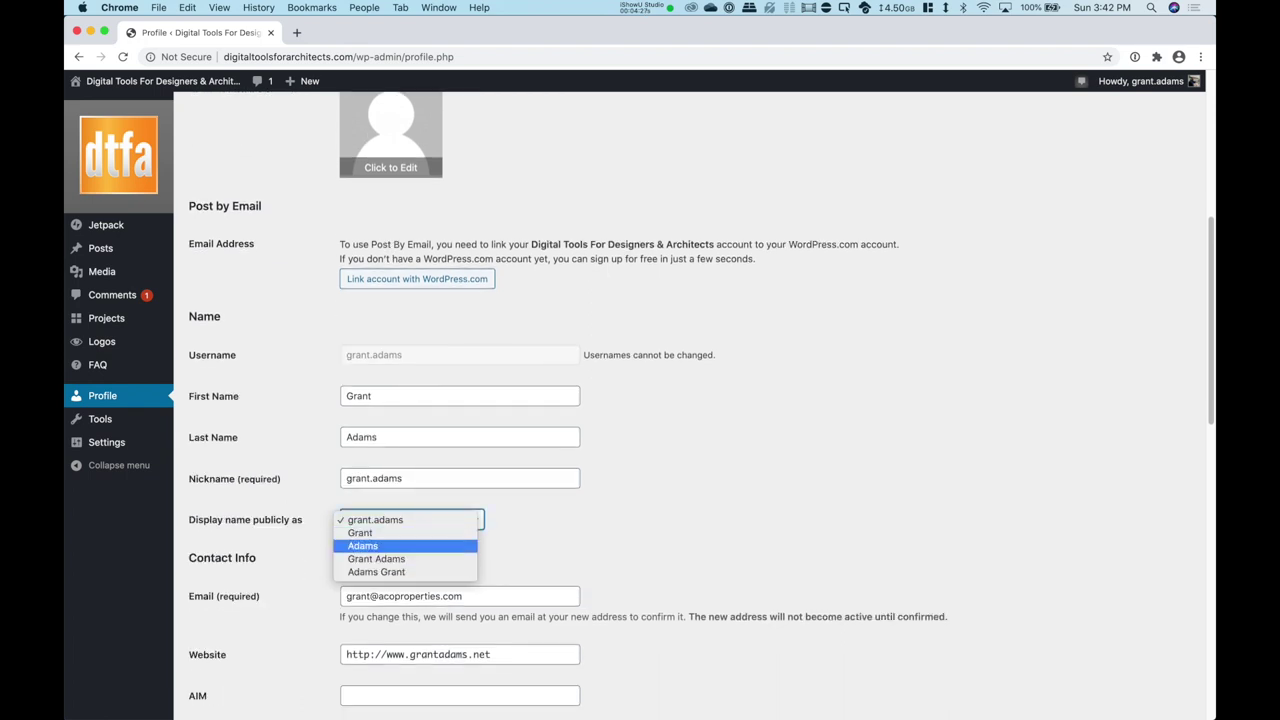
key("Escape")
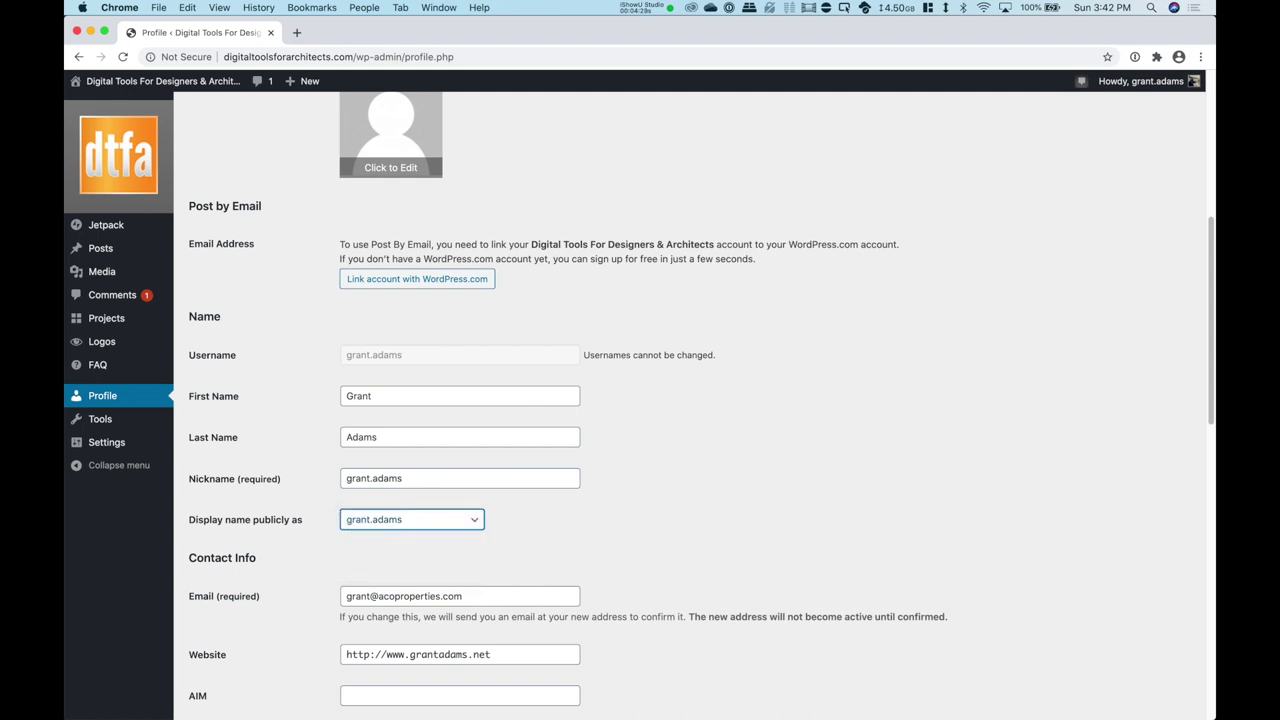
scroll(640, 400, "down", 1)
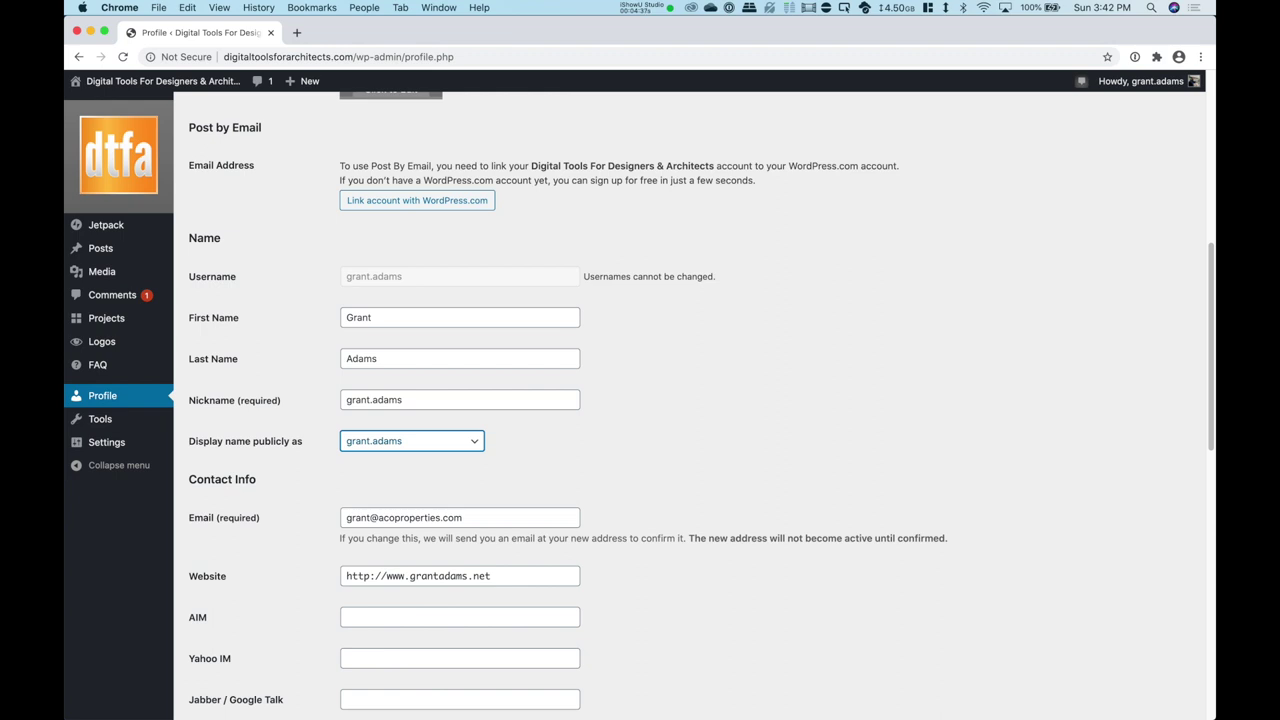
scroll(640, 400, "down", 1)
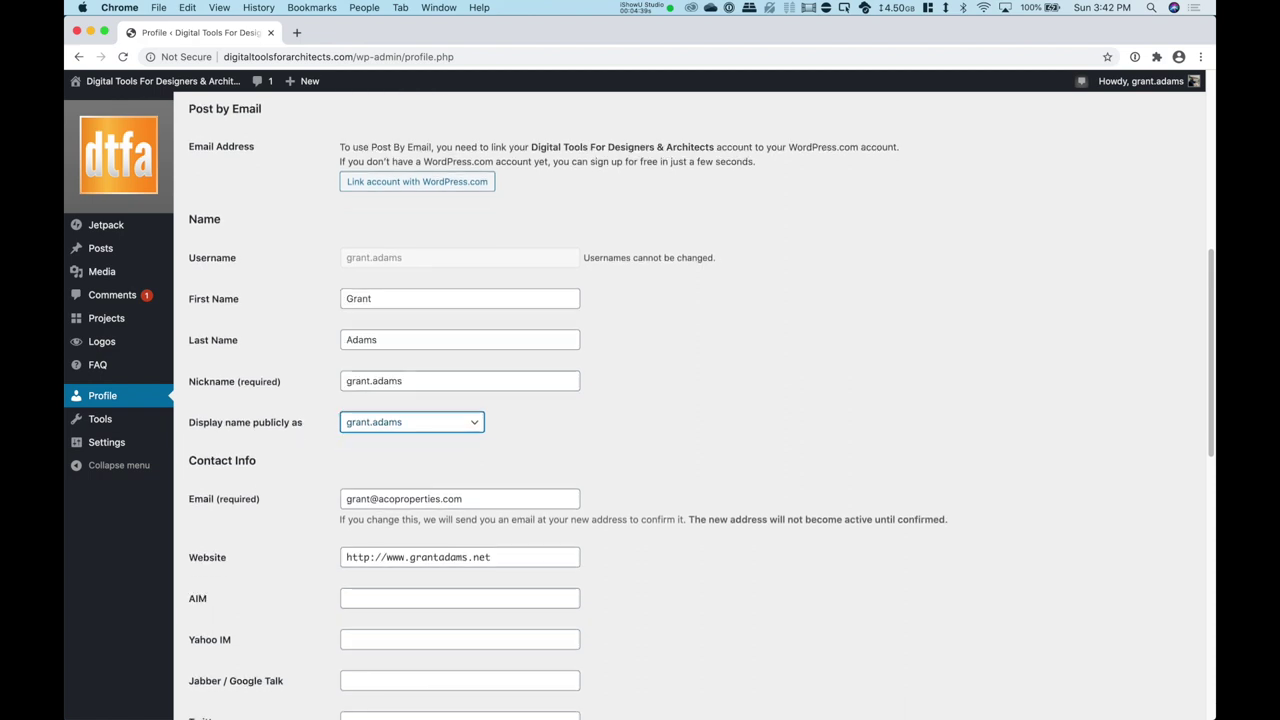
scroll(640, 400, "down", 5)
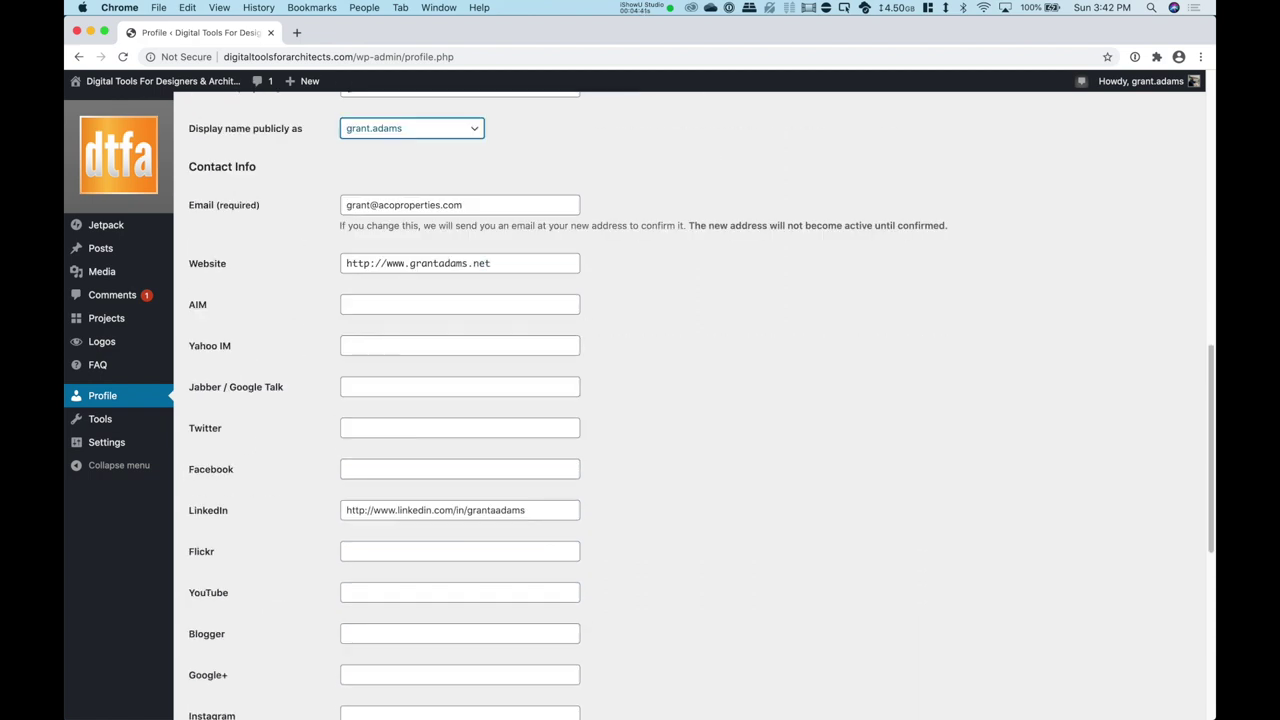
scroll(640, 400, "down", 3)
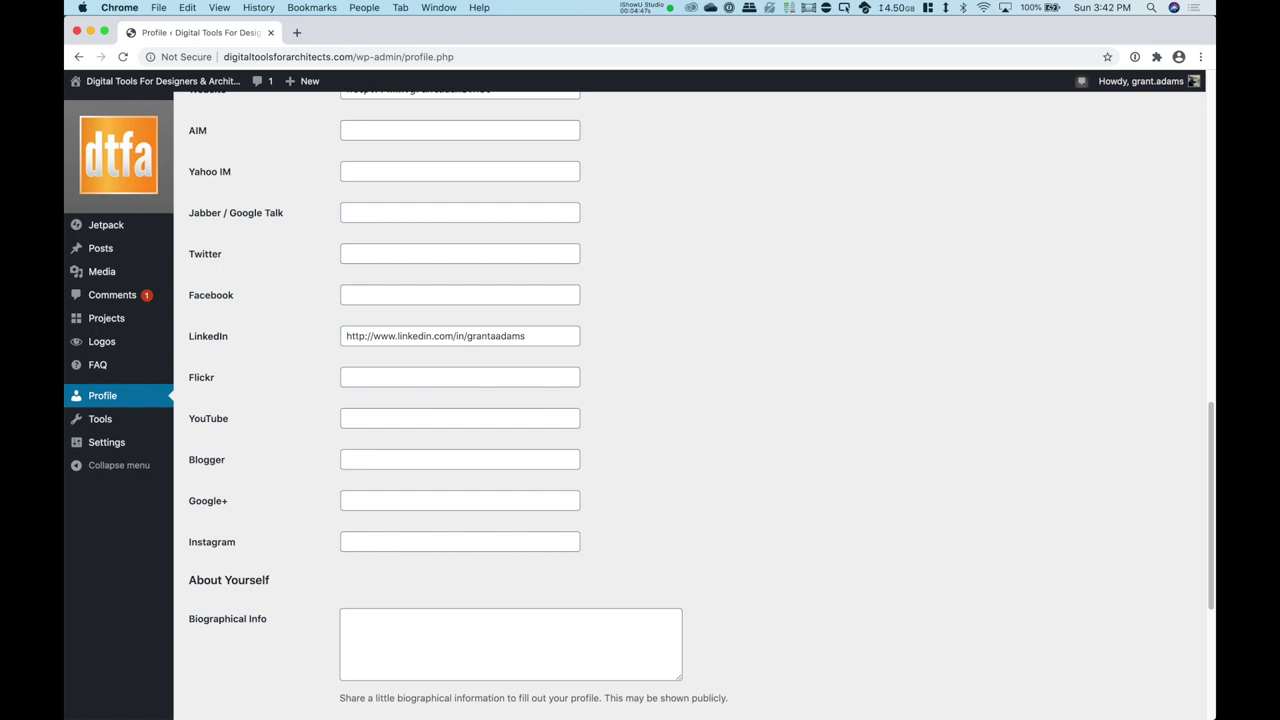
scroll(640, 400, "down", 6)
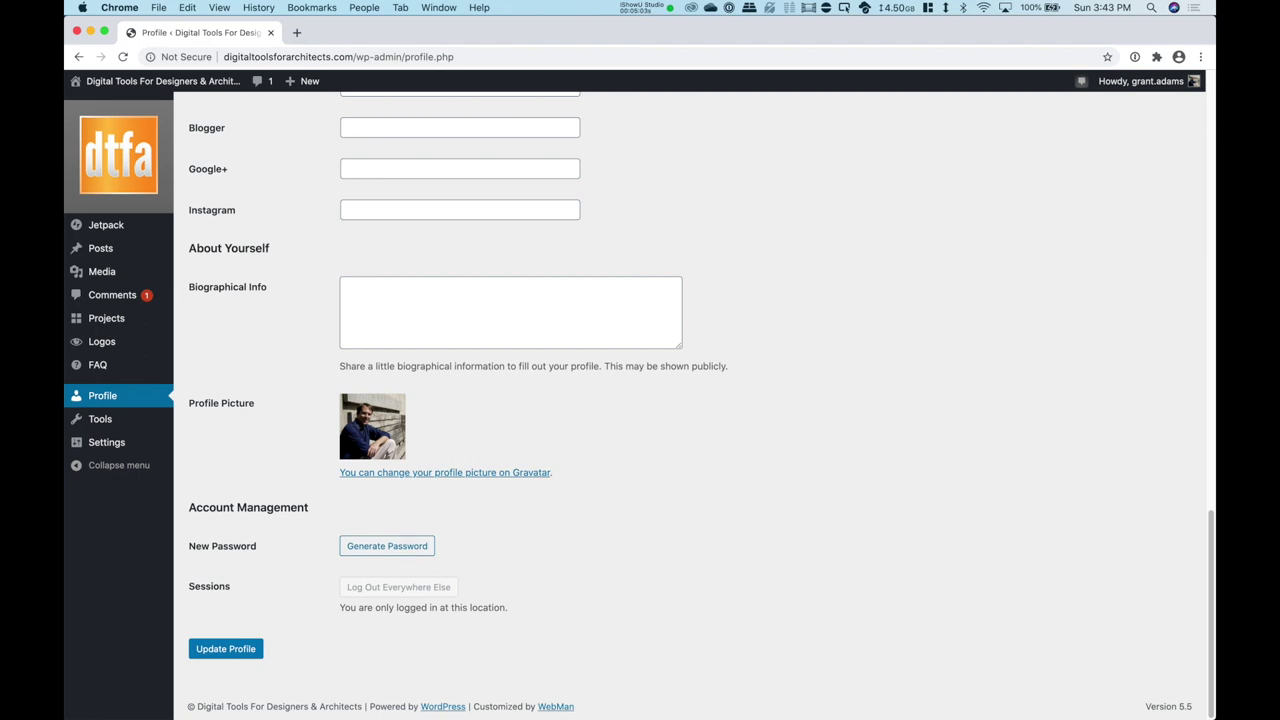
left_click(387, 546)
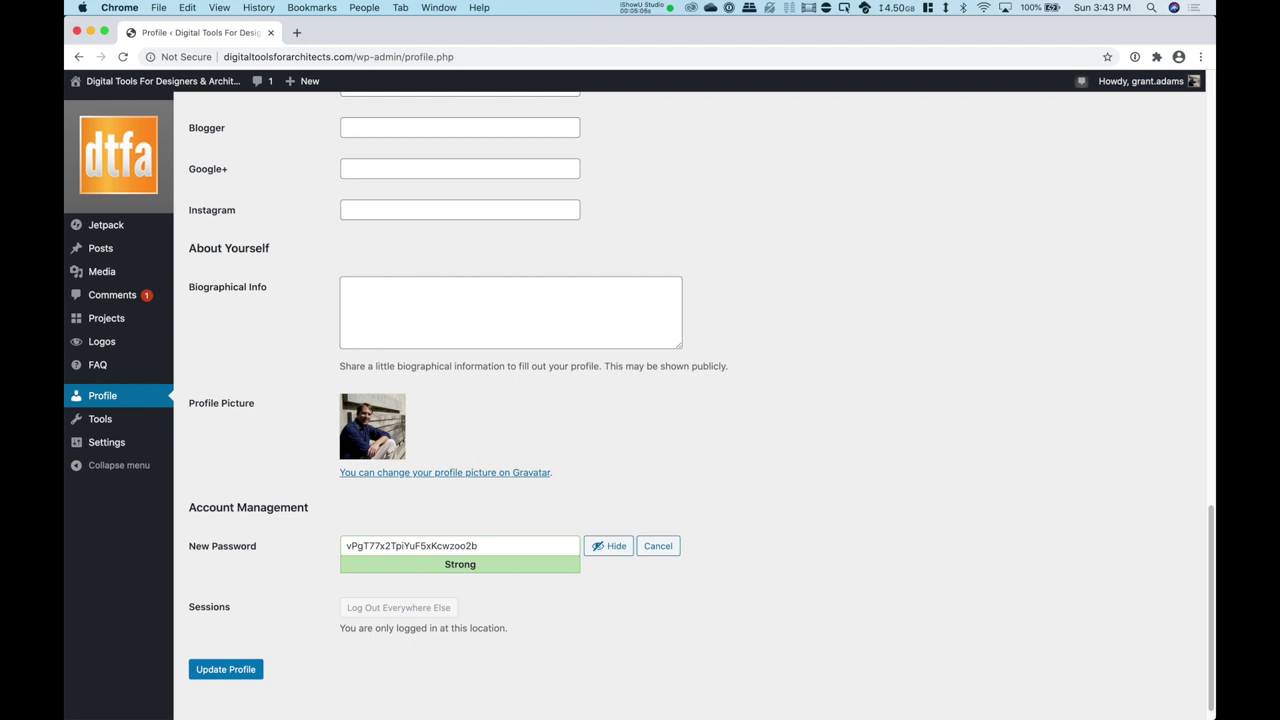
Step: Replace the generated password with a short custom password and tick 'Confirm use of weak password'
left_click(478, 546)
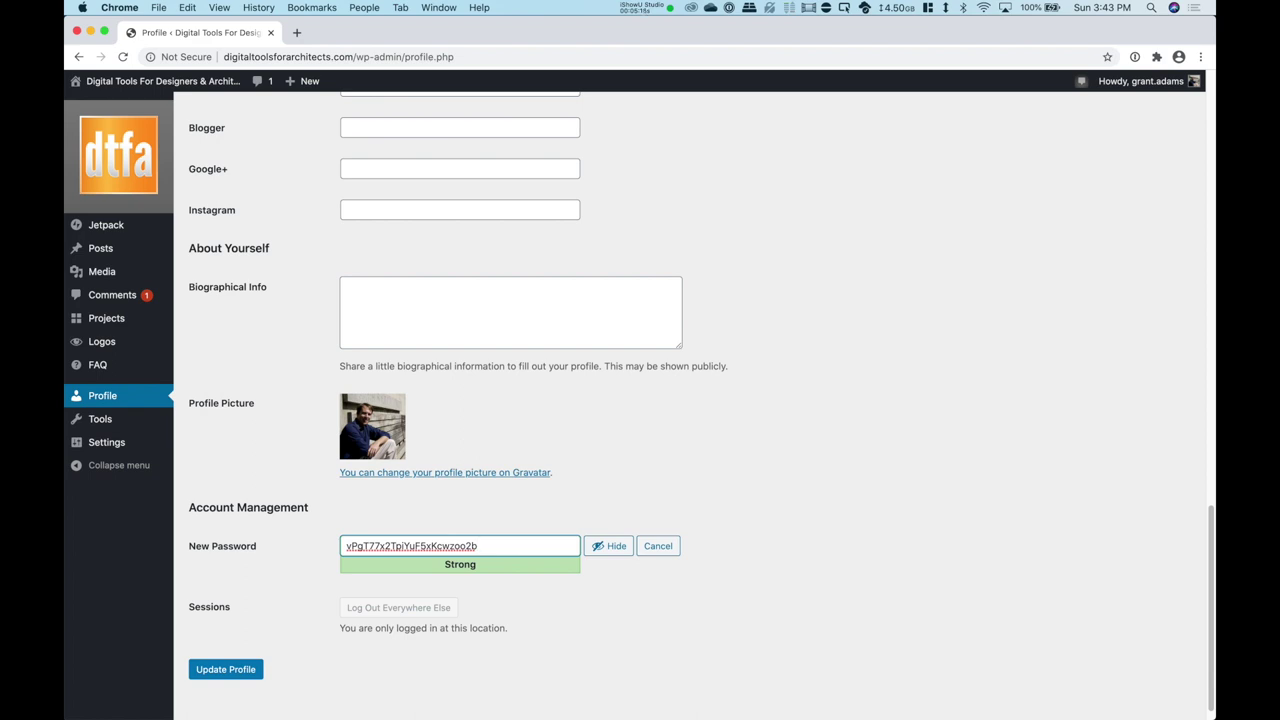
key("super+a")
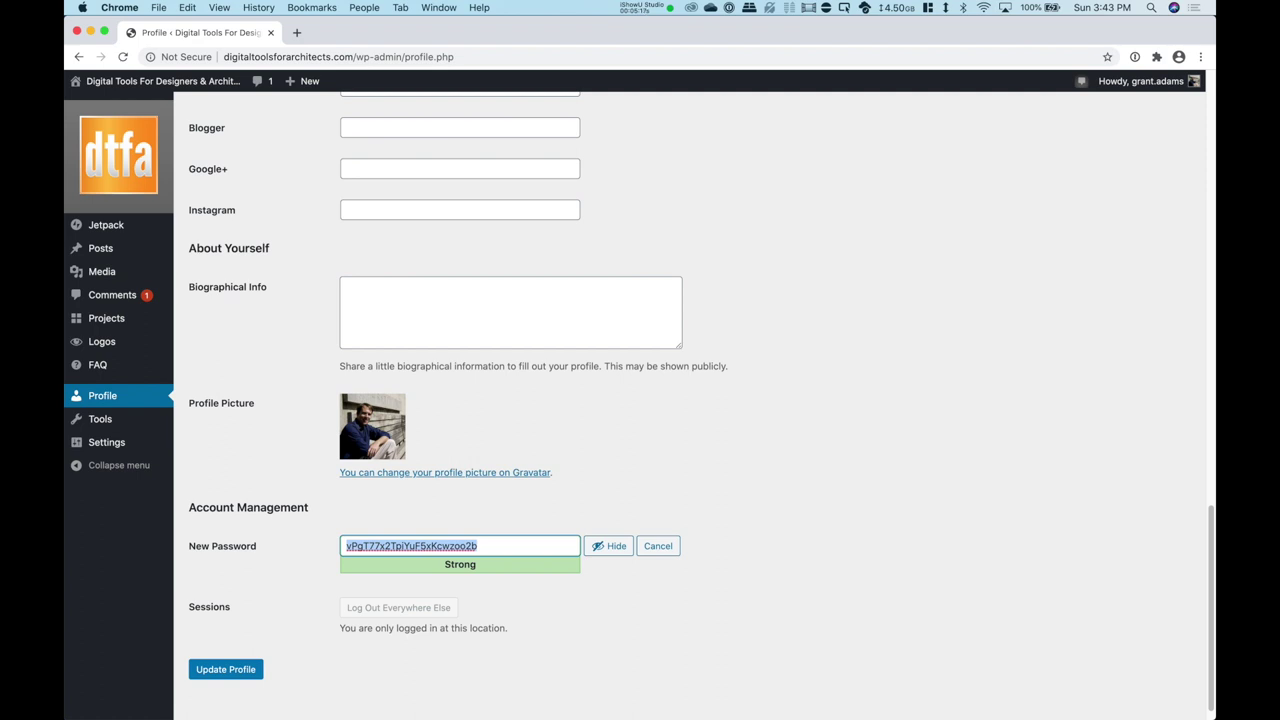
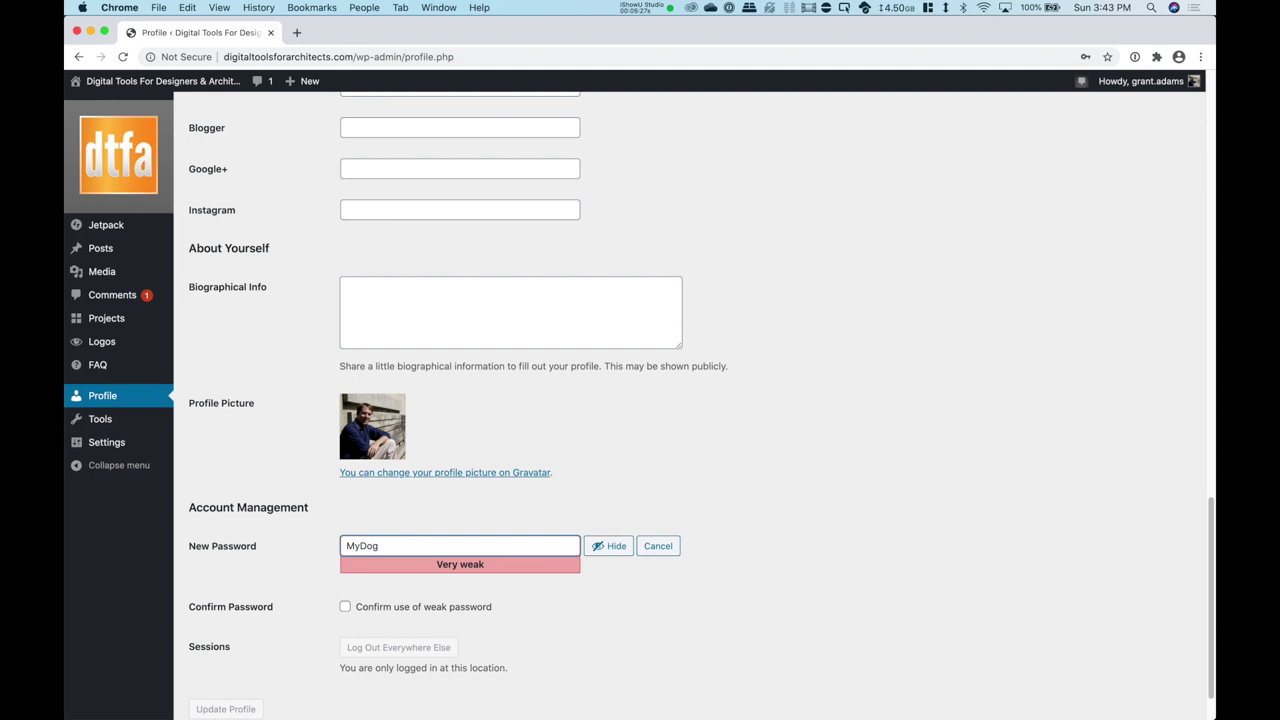
left_click(345, 606)
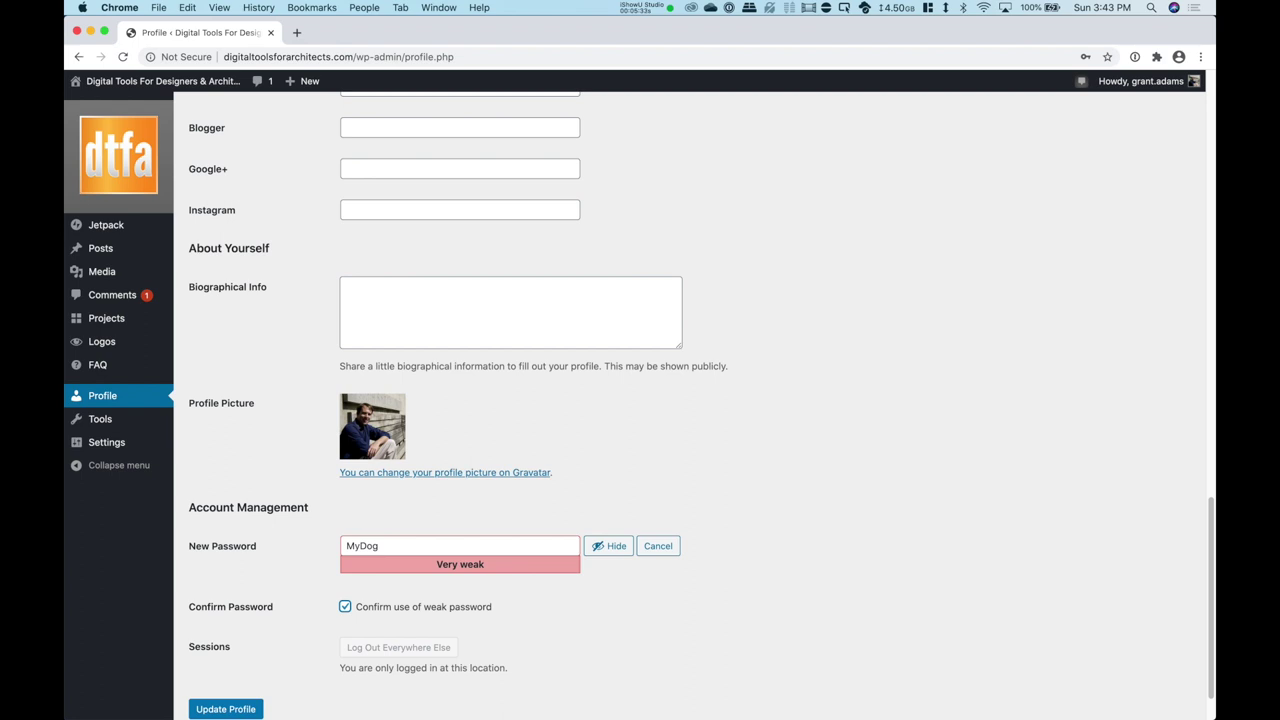
double_click(362, 545)
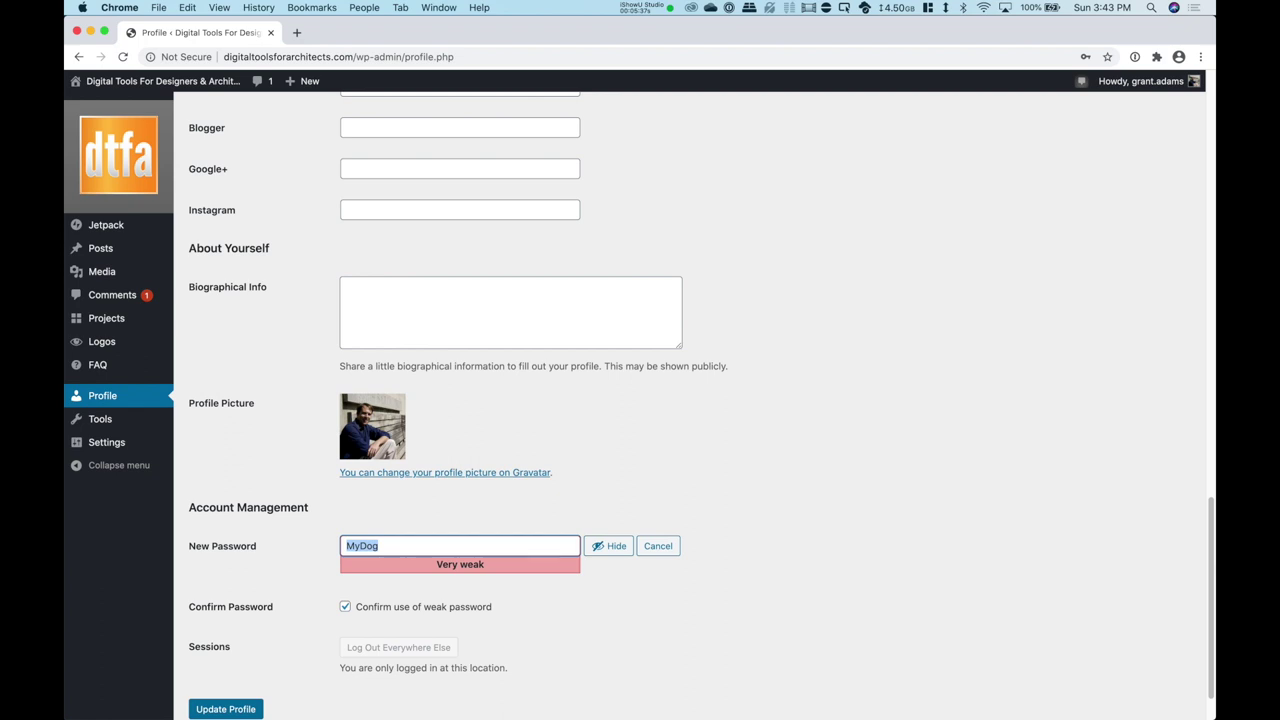
scroll(640, 400, "down", 2)
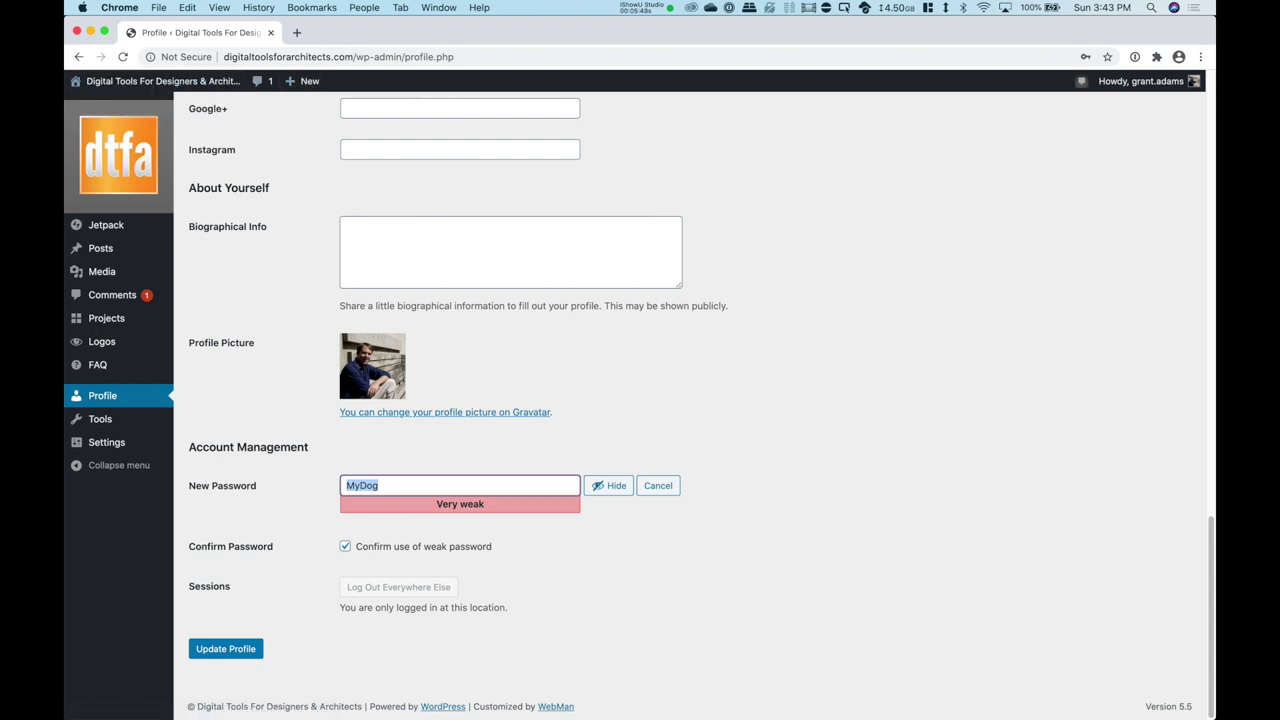
mouse_move(160, 81)
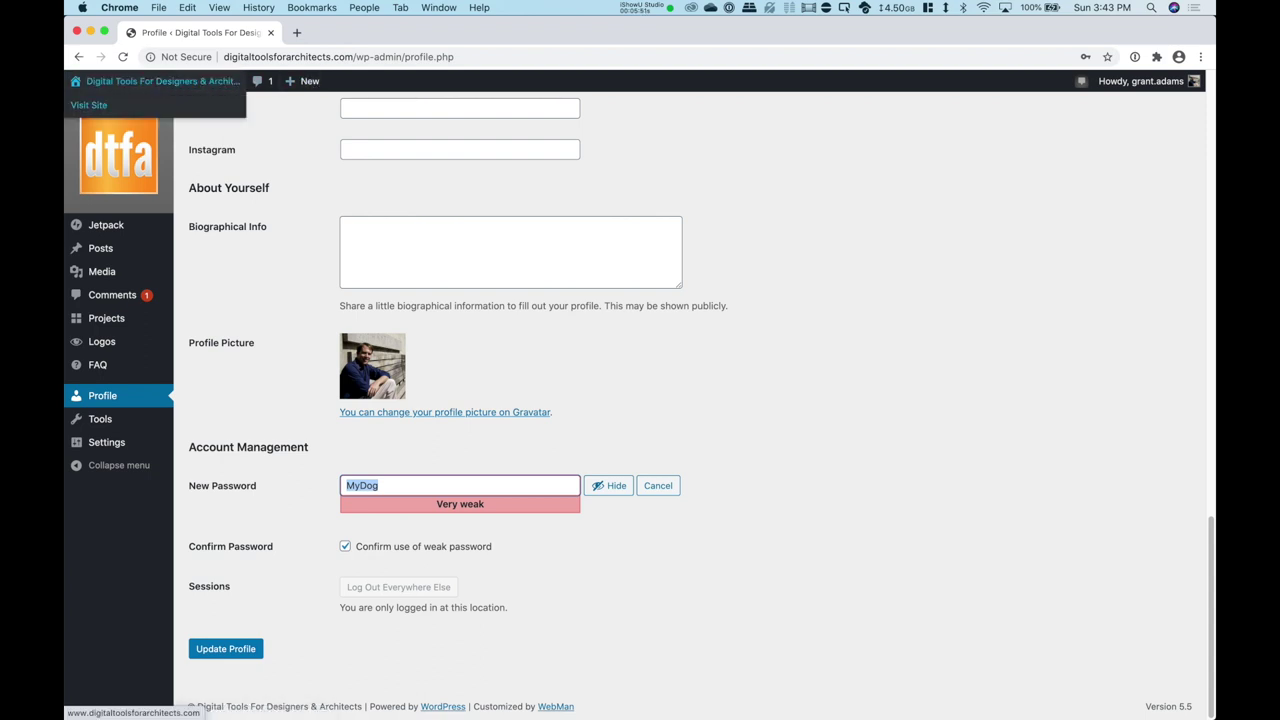
Step: Visit the public site from the admin bar, leaving the profile page unsaved
left_click(88, 105)
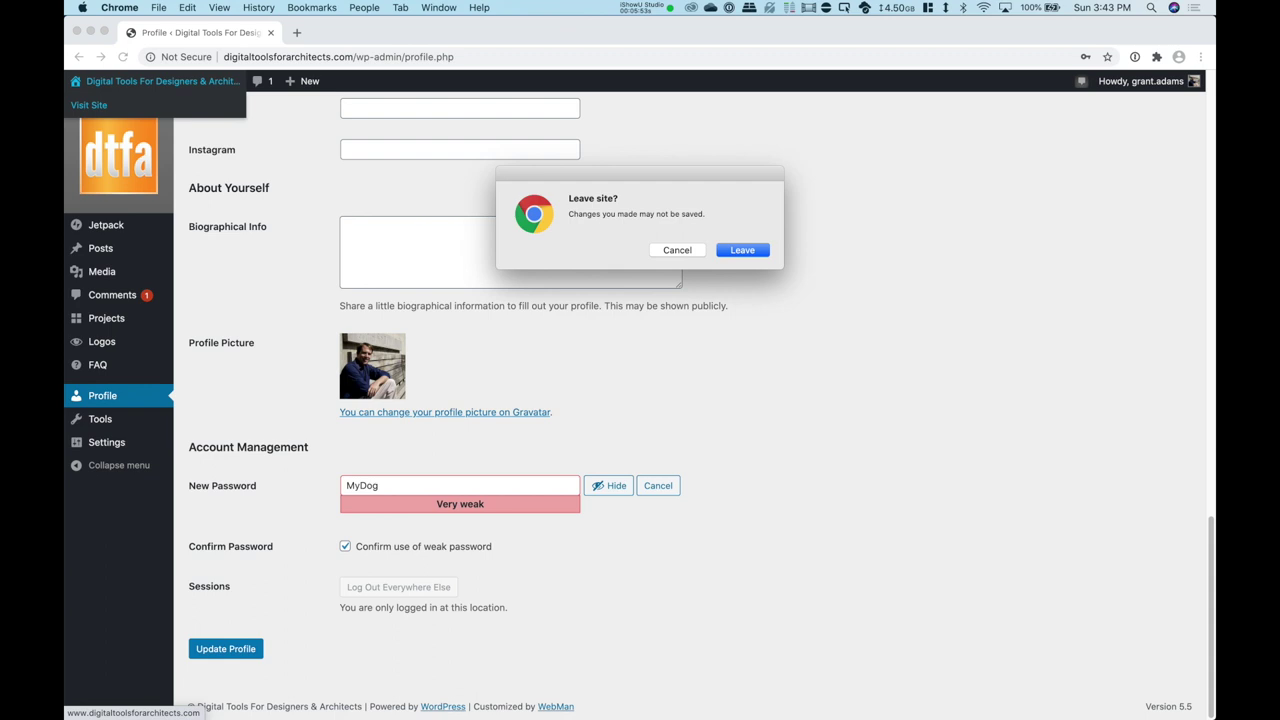
key("Return")
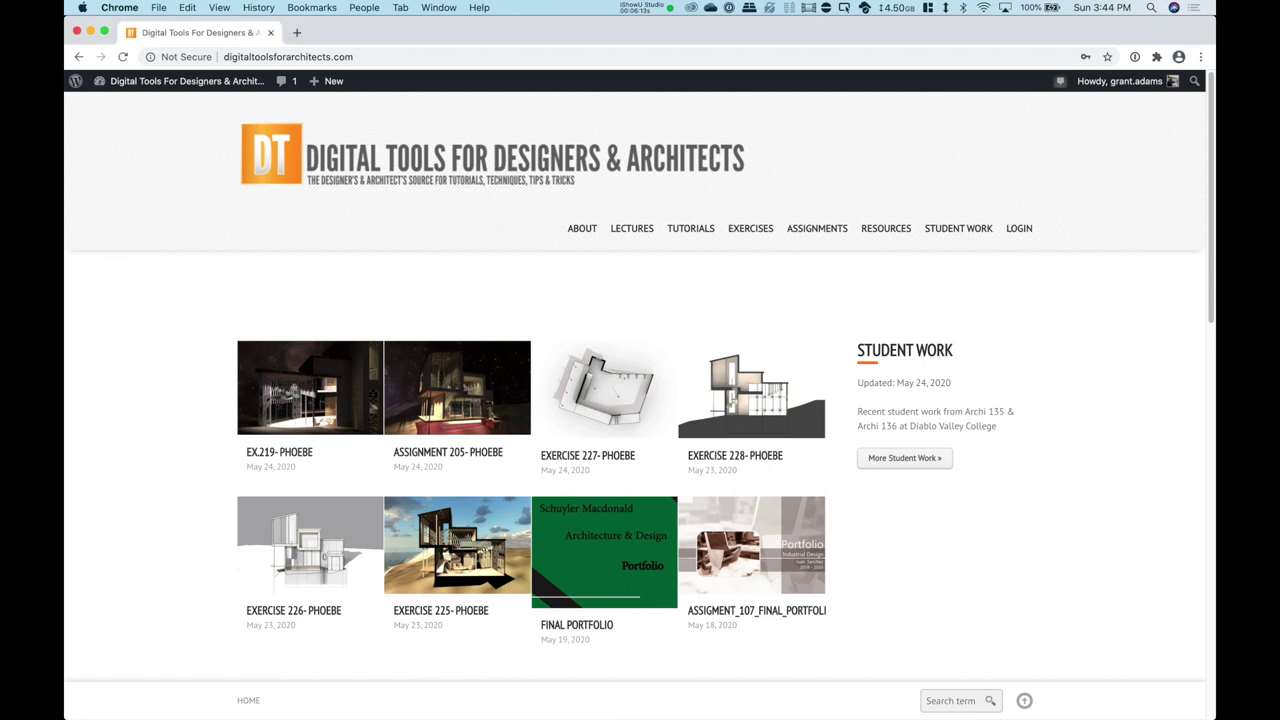
Step: Open Fall 2020 lectures, then Lecture 101, and scroll through its videos and downloads
mouse_move(632, 228)
mouse_move(702, 253)
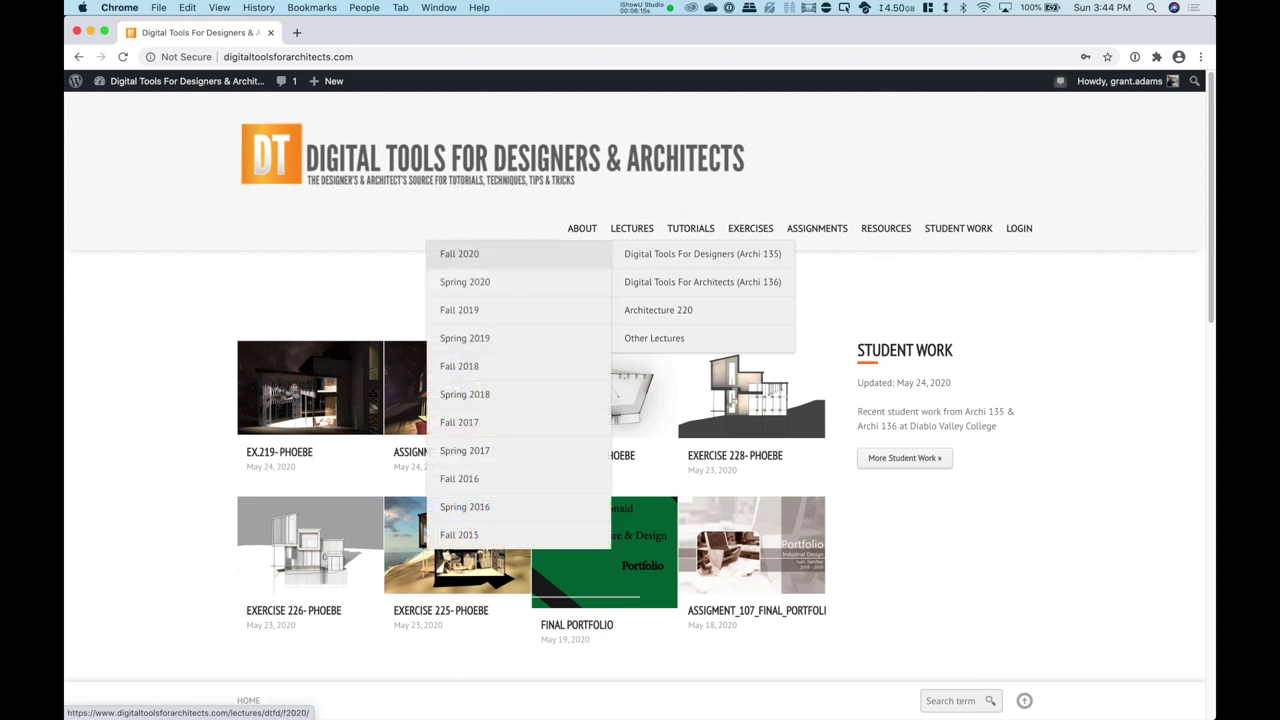
left_click(459, 253)
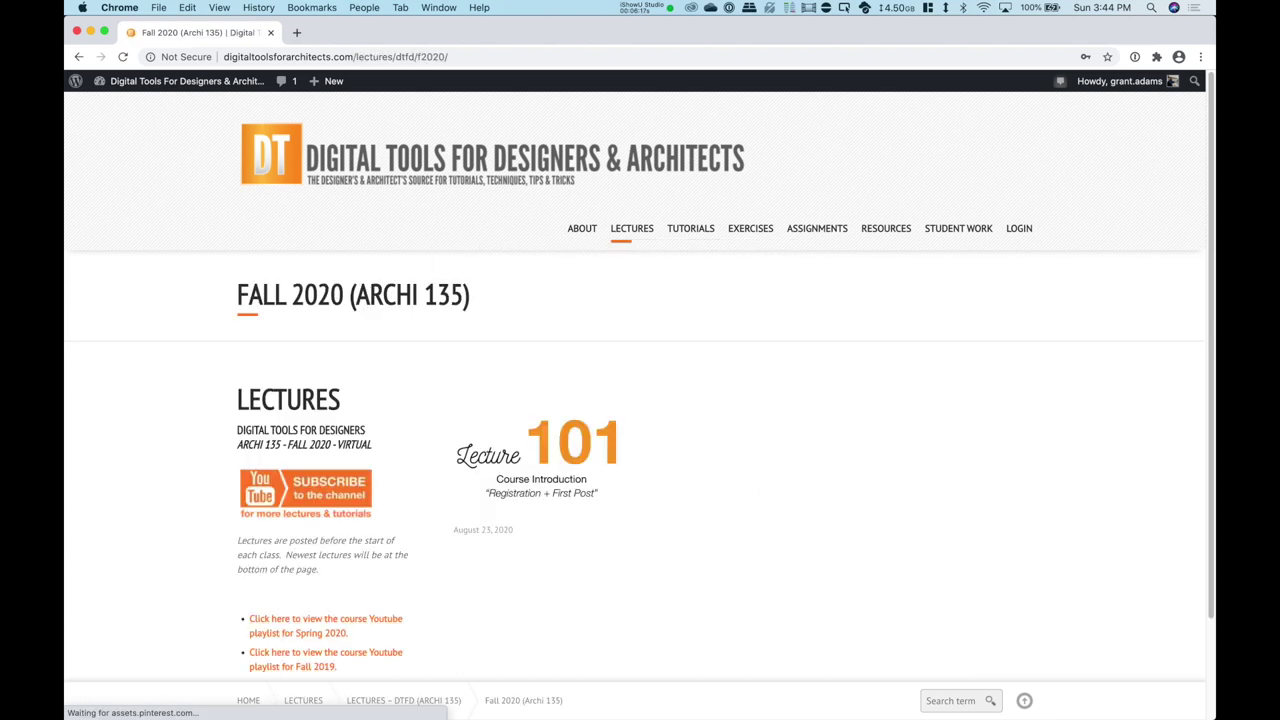
left_click(540, 458)
mouse_move(623, 253)
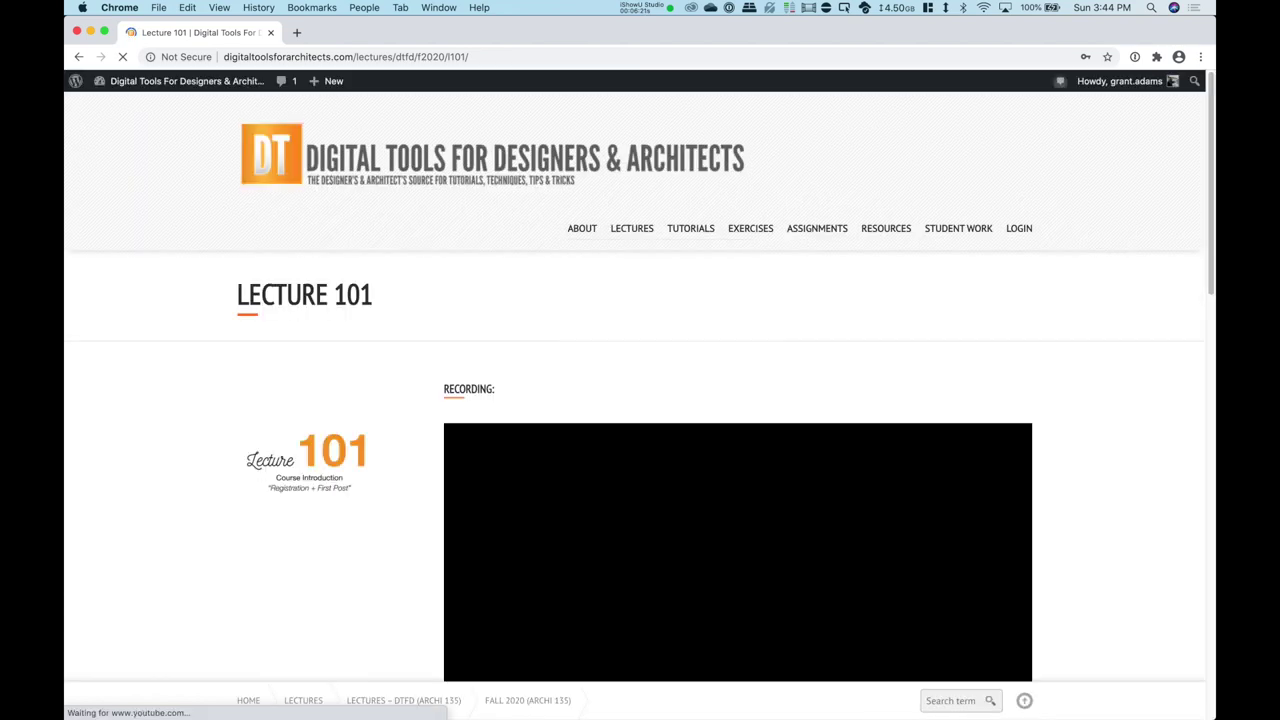
scroll(634, 415, "down", 2)
scroll(634, 415, "down", 2)
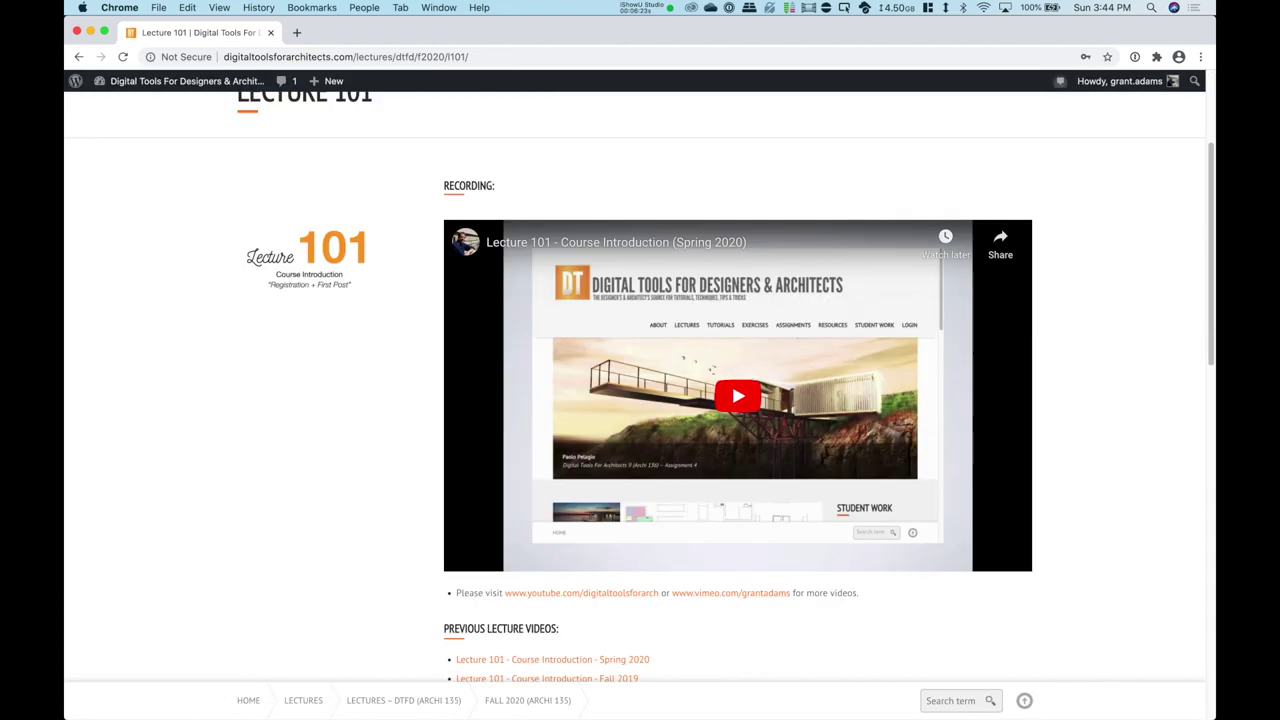
scroll(634, 415, "down", 3)
scroll(634, 415, "down", 2)
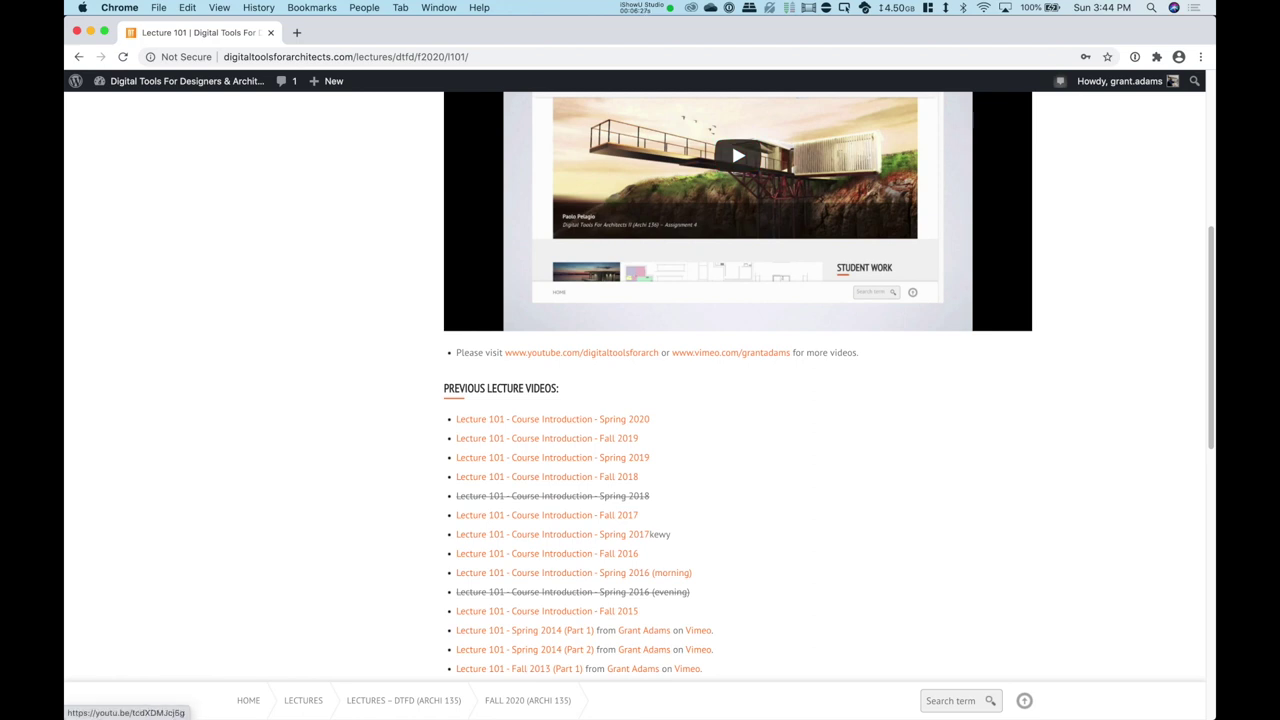
scroll(731, 141, "down", 3)
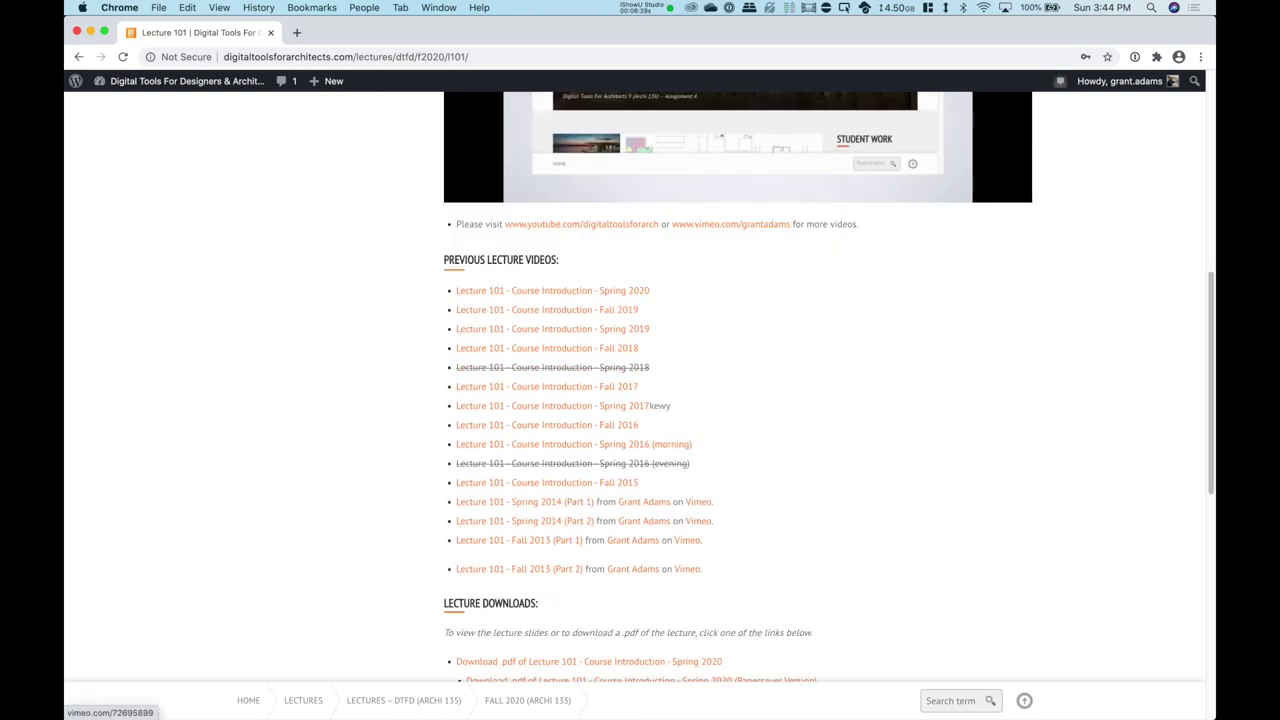
scroll(738, 386, "down", 6)
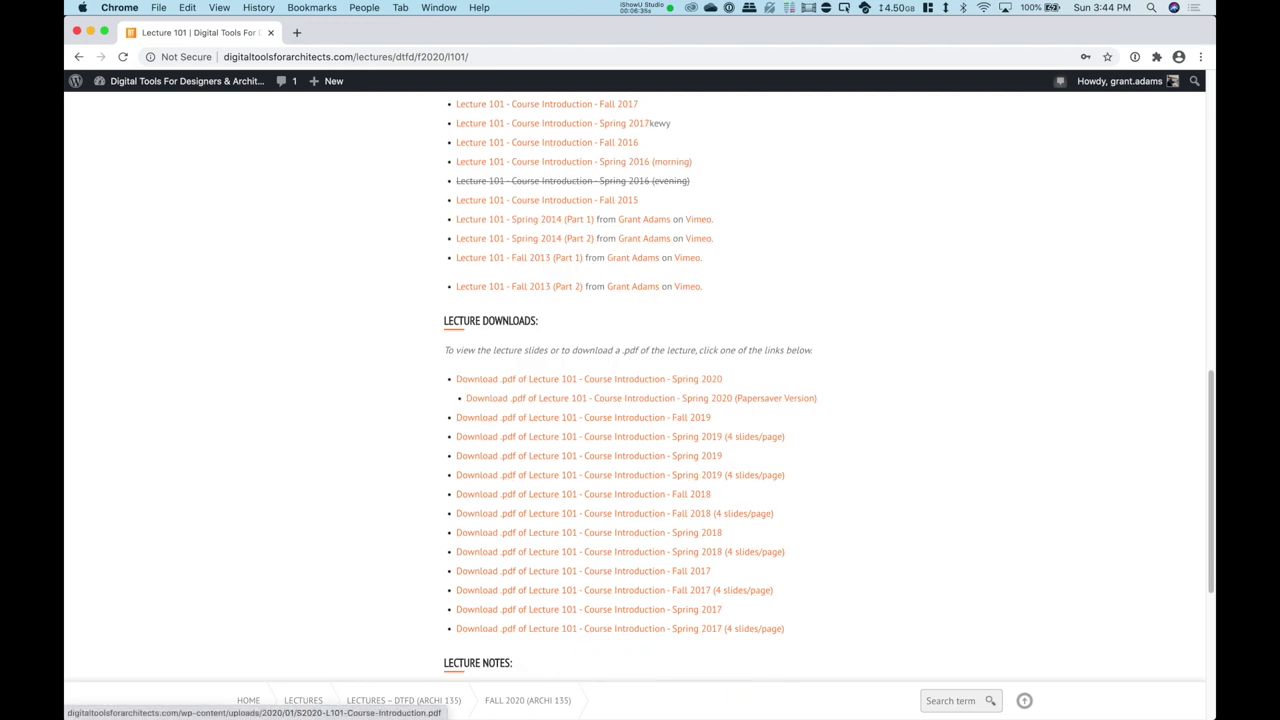
scroll(640, 380, "up", 1)
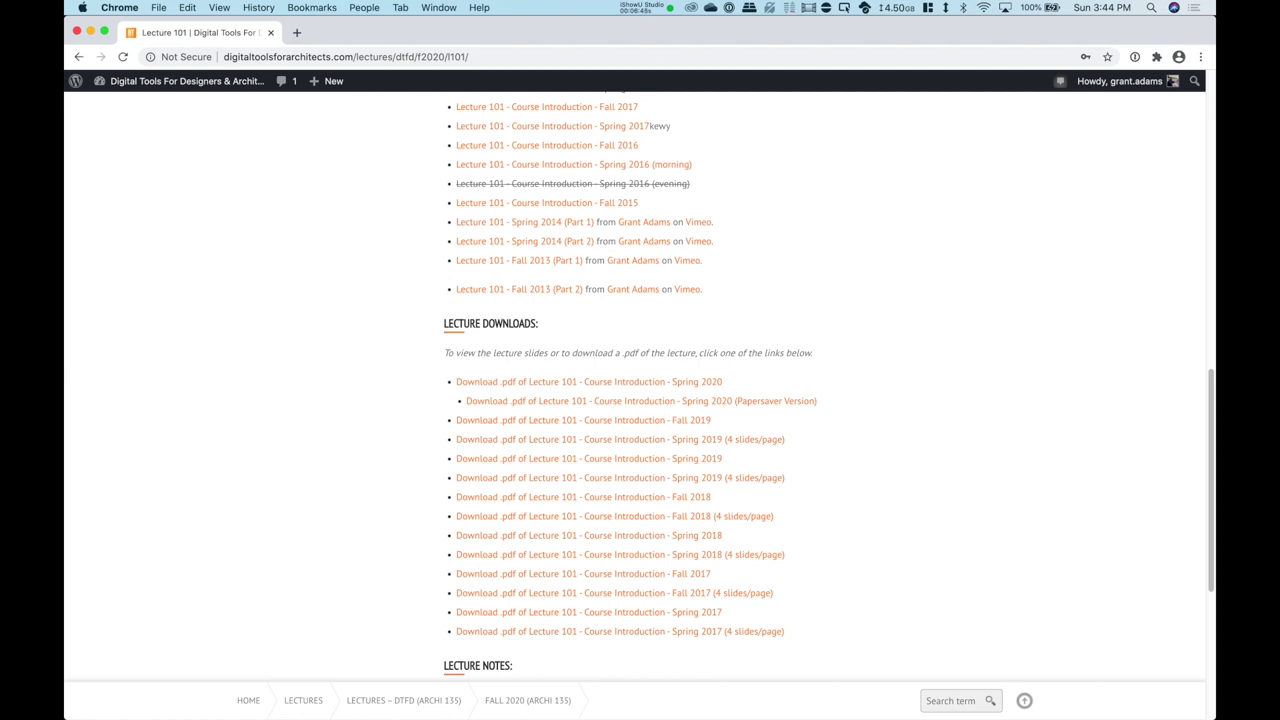
scroll(640, 400, "down", 5)
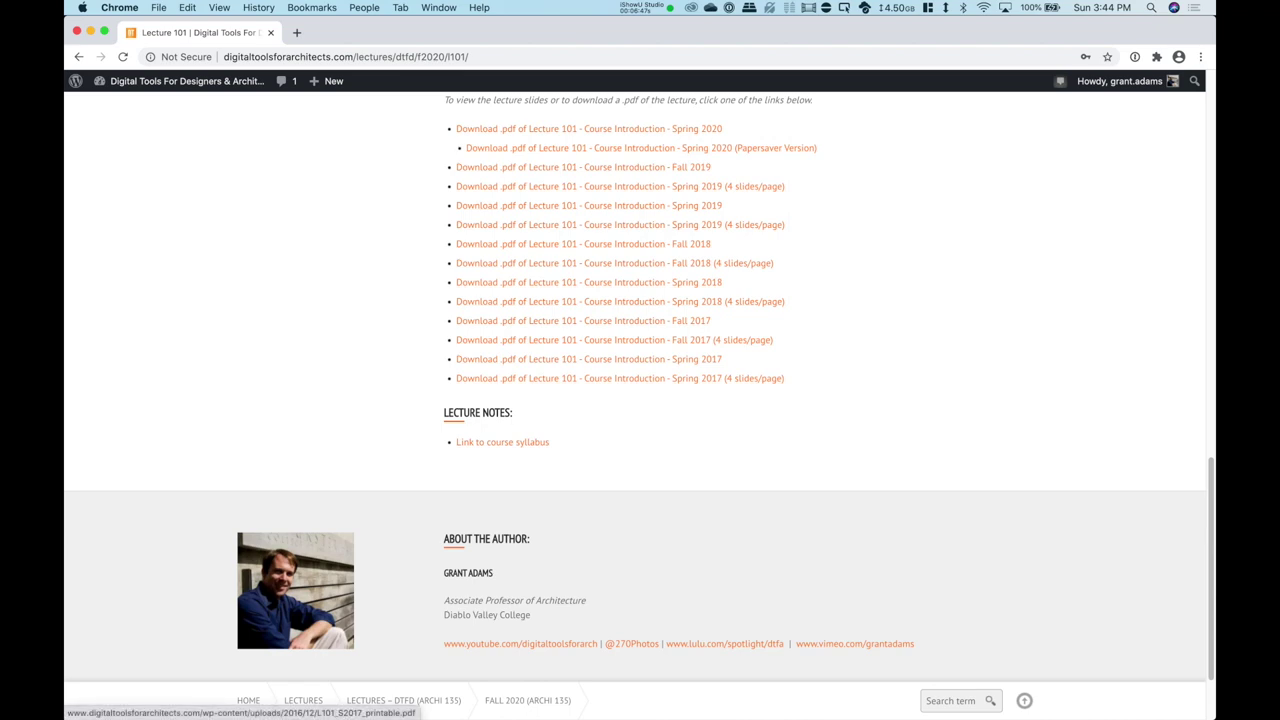
scroll(640, 400, "down", 2)
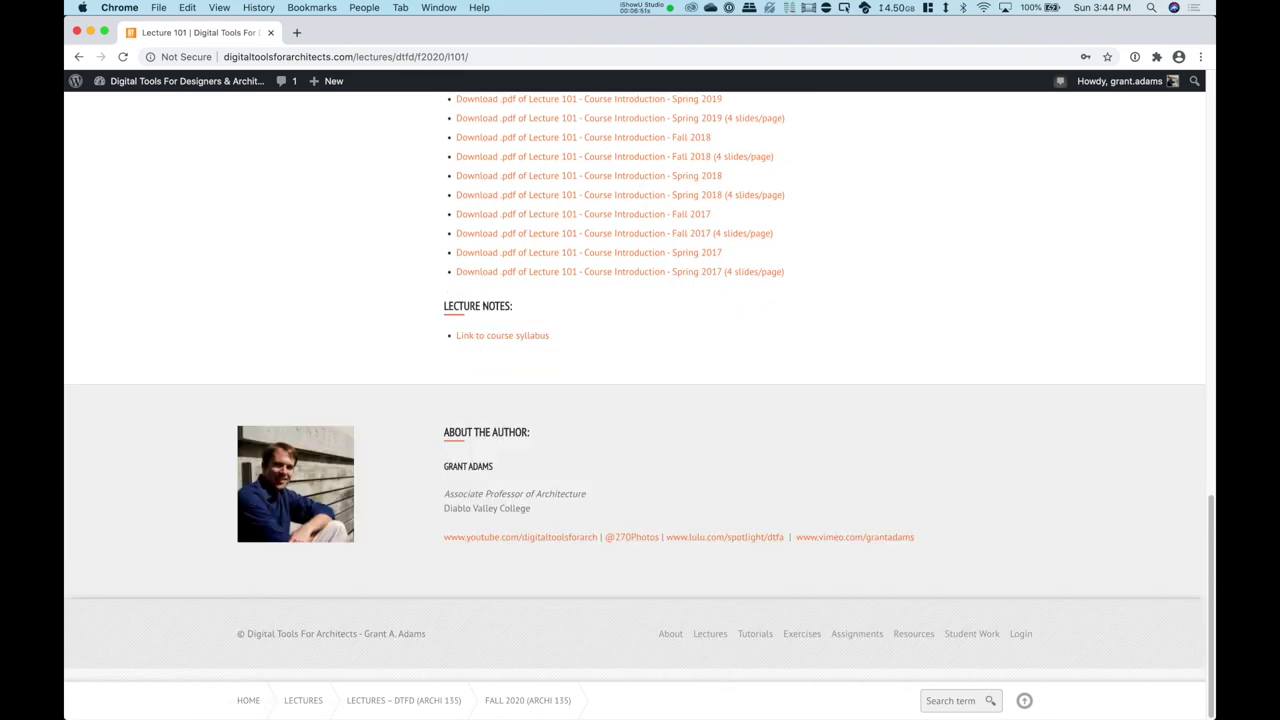
scroll(700, 500, "up", 15)
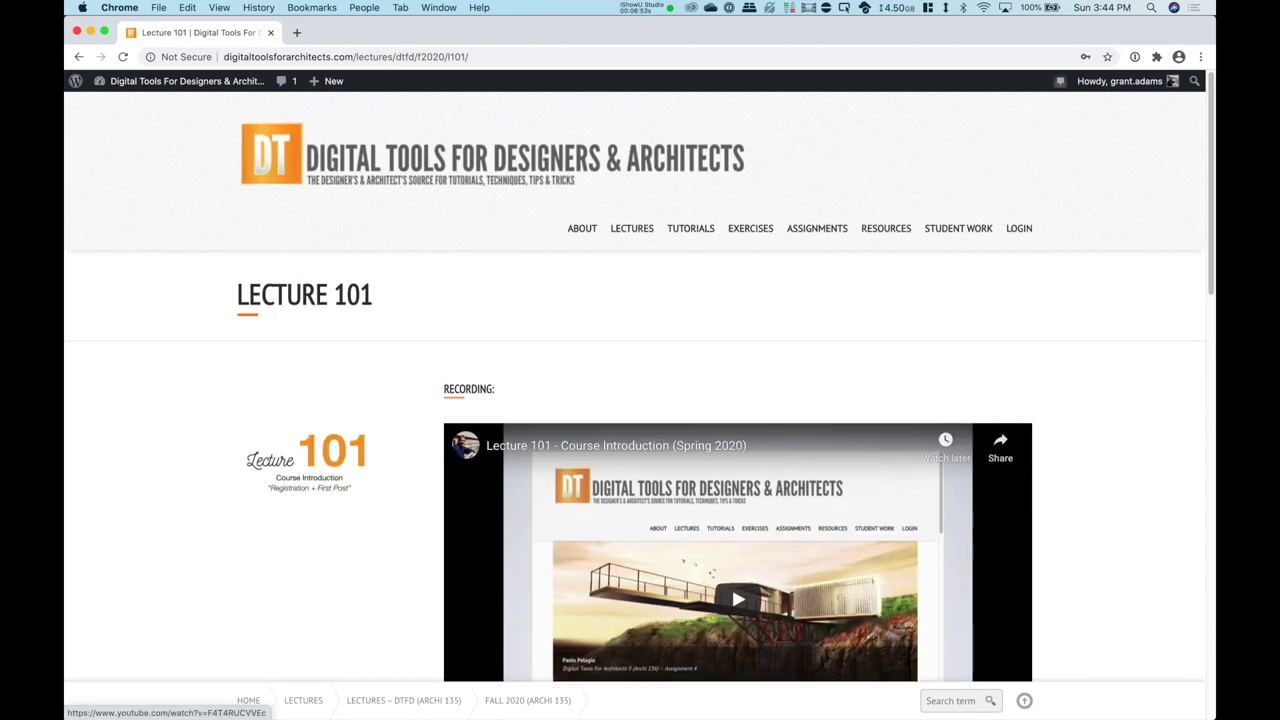
mouse_move(690, 228)
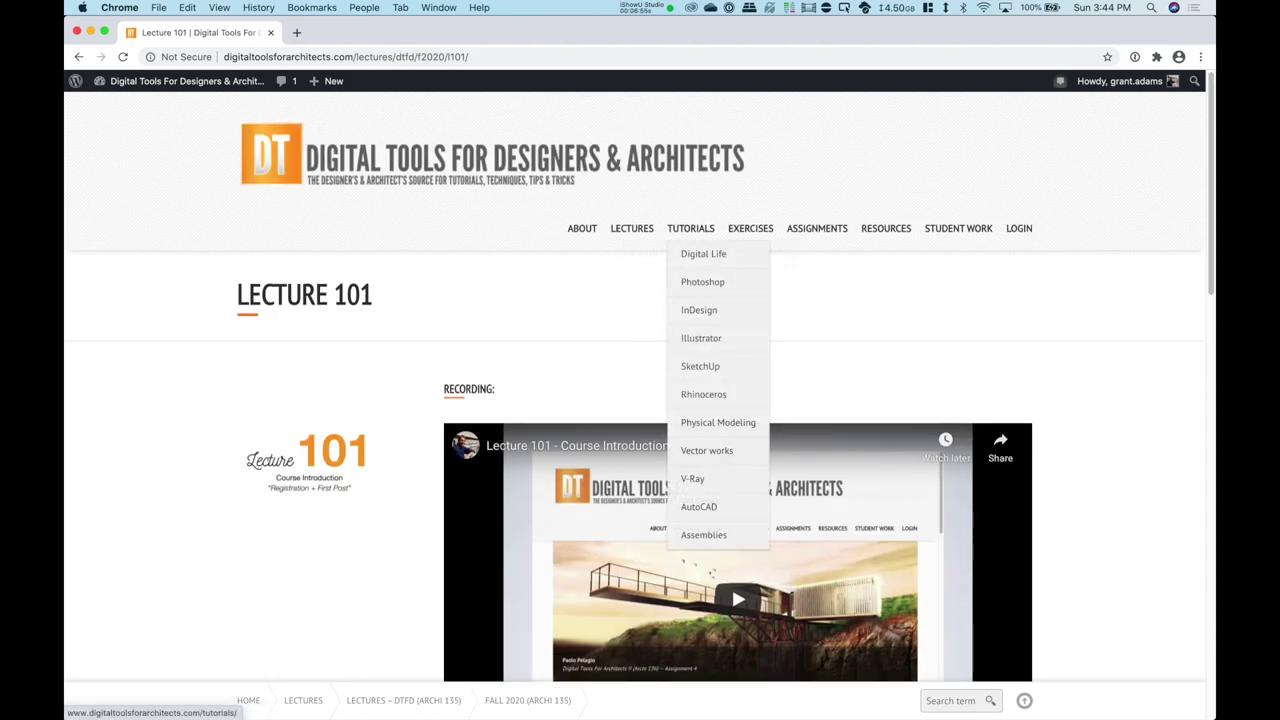
mouse_move(702, 281)
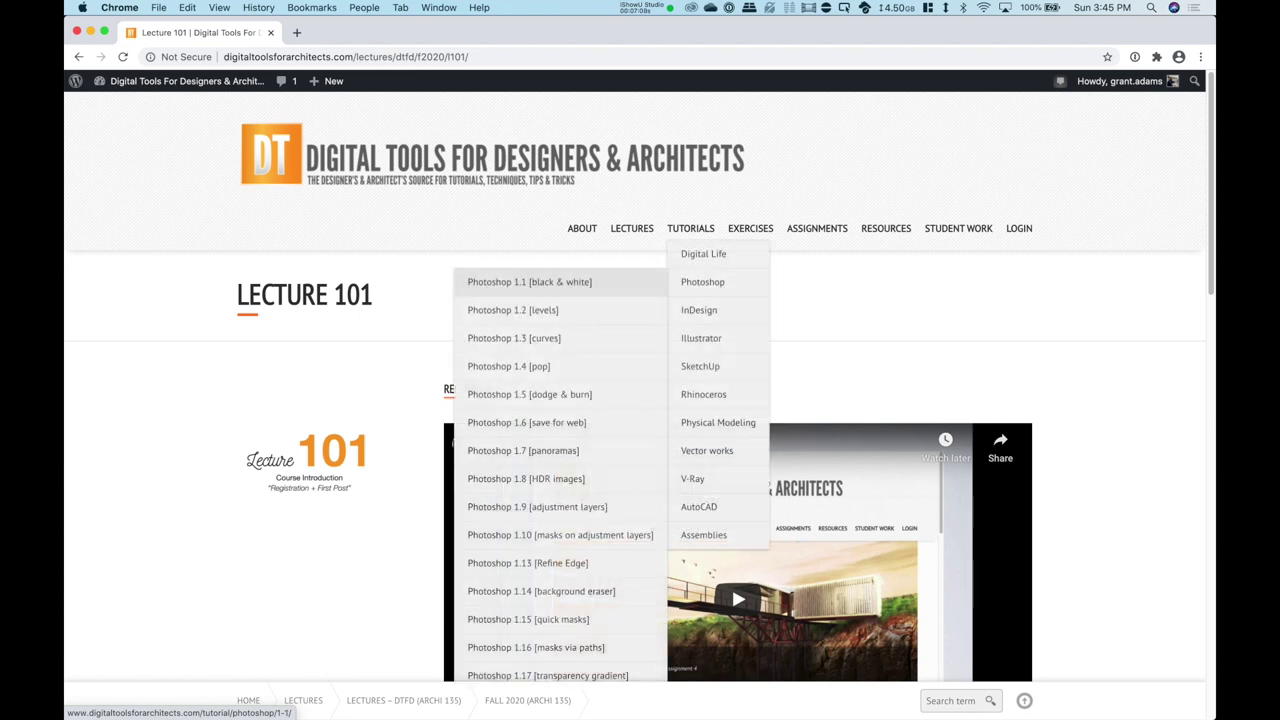
left_click(530, 281)
scroll(635, 377, "down", 1)
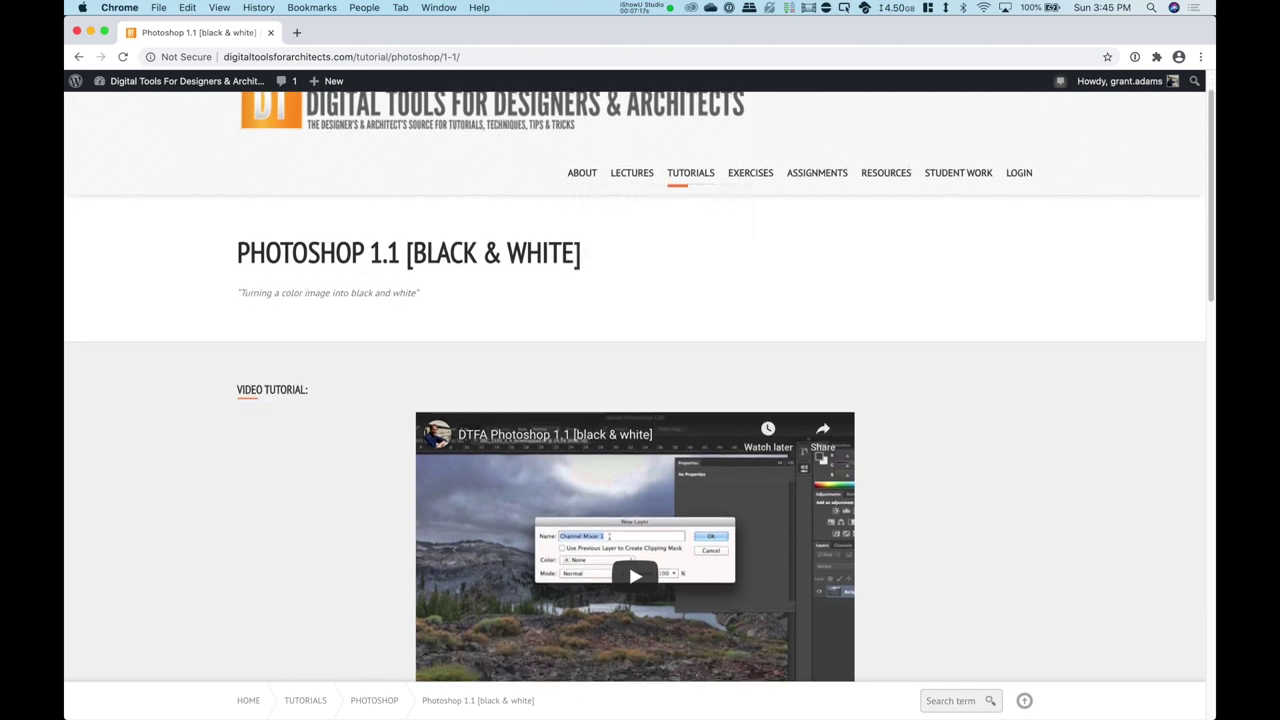
scroll(635, 385, "down", 1)
scroll(635, 385, "down", 5)
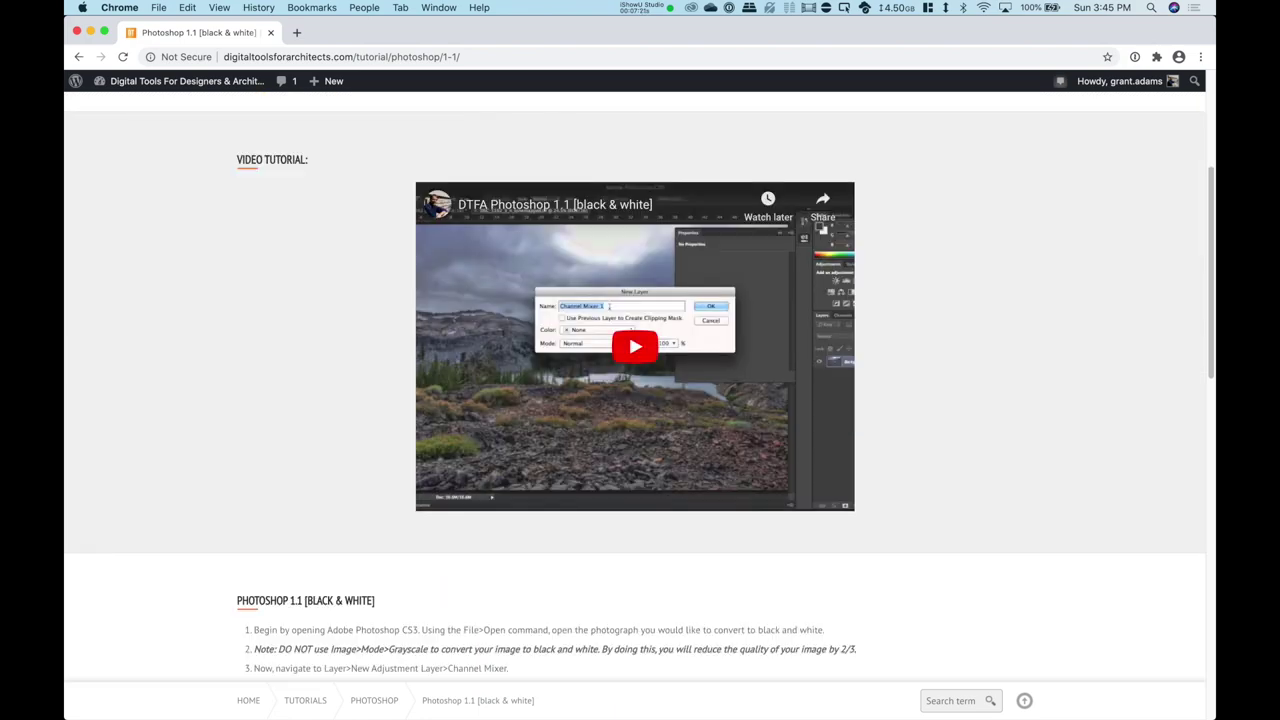
scroll(635, 385, "down", 8)
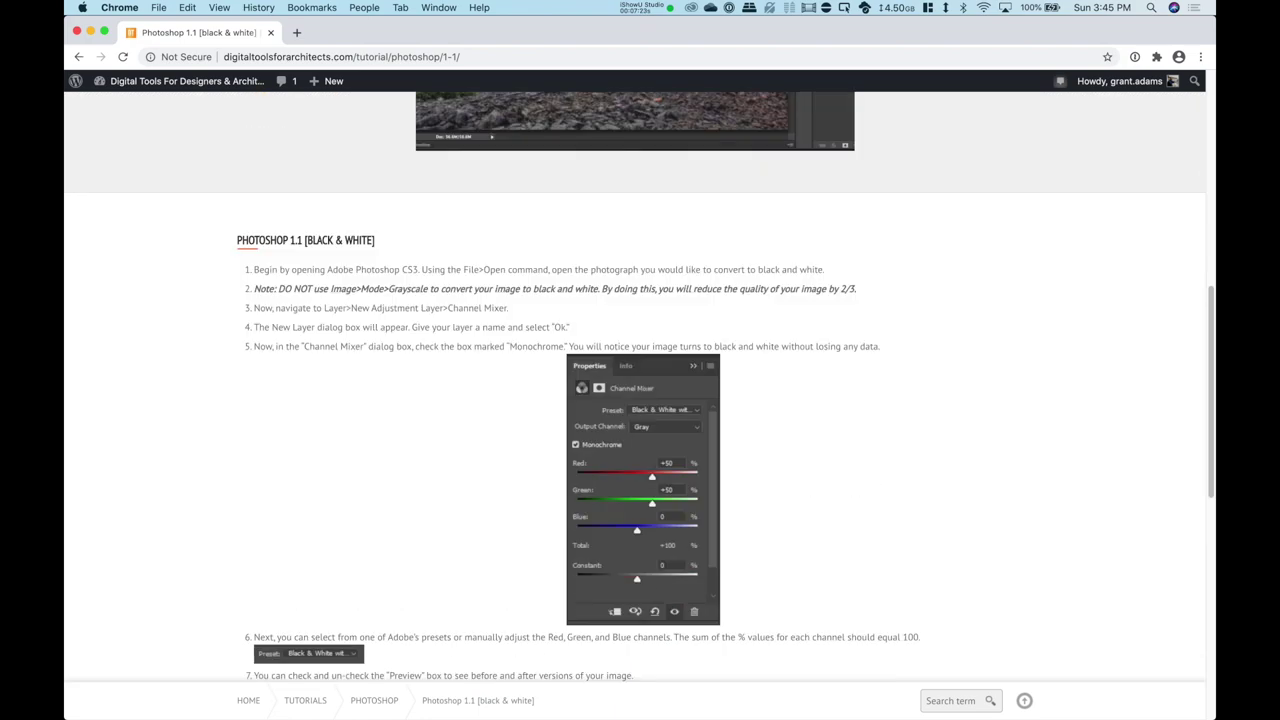
scroll(635, 385, "down", 1)
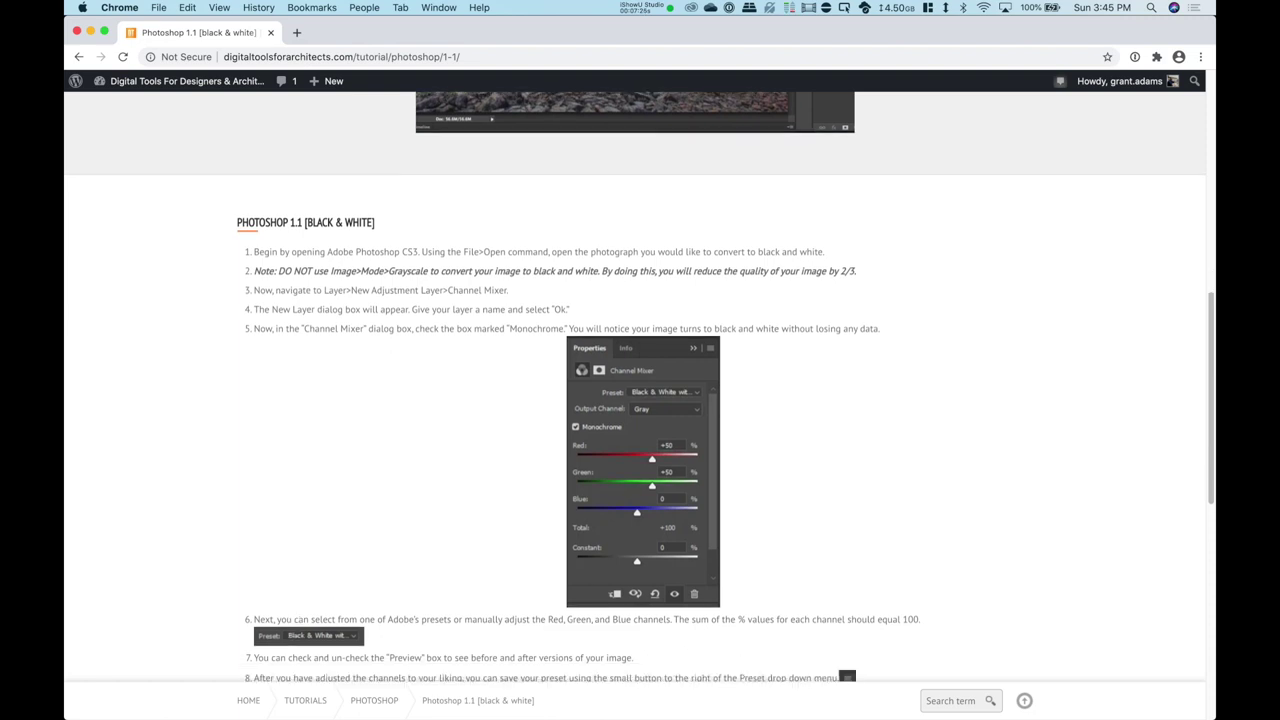
scroll(635, 385, "down", 5)
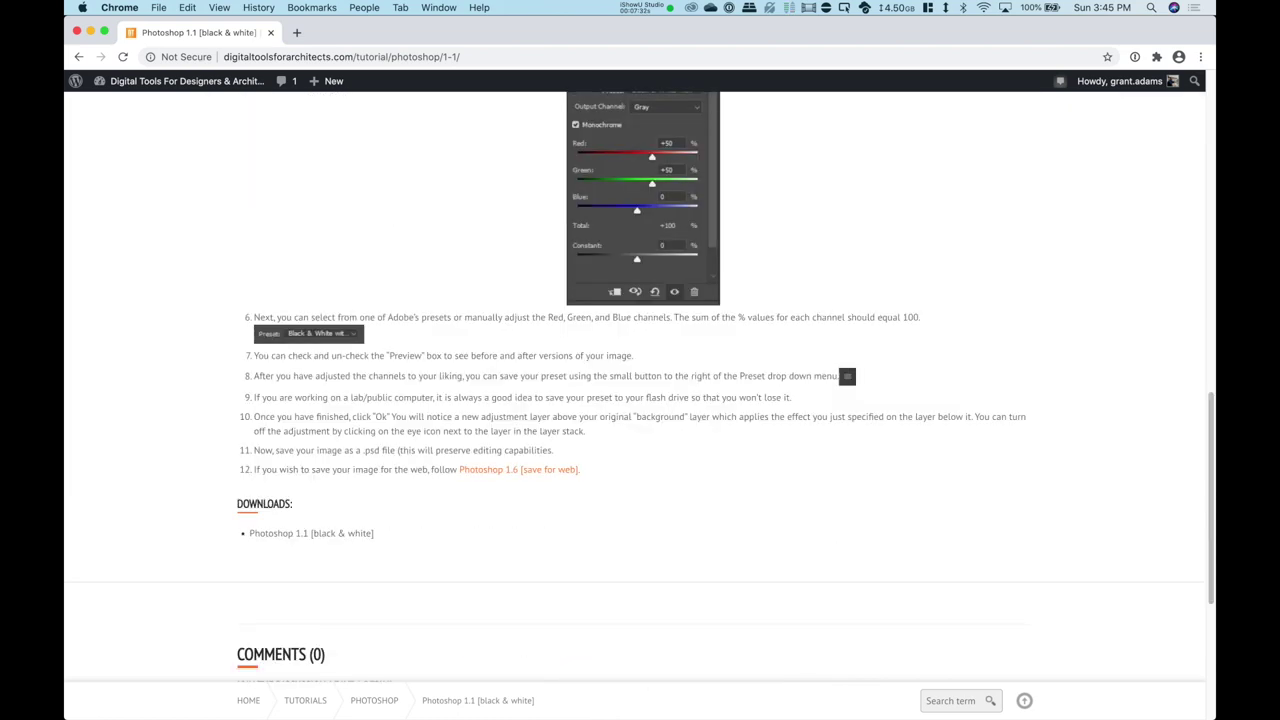
scroll(635, 385, "up", 15)
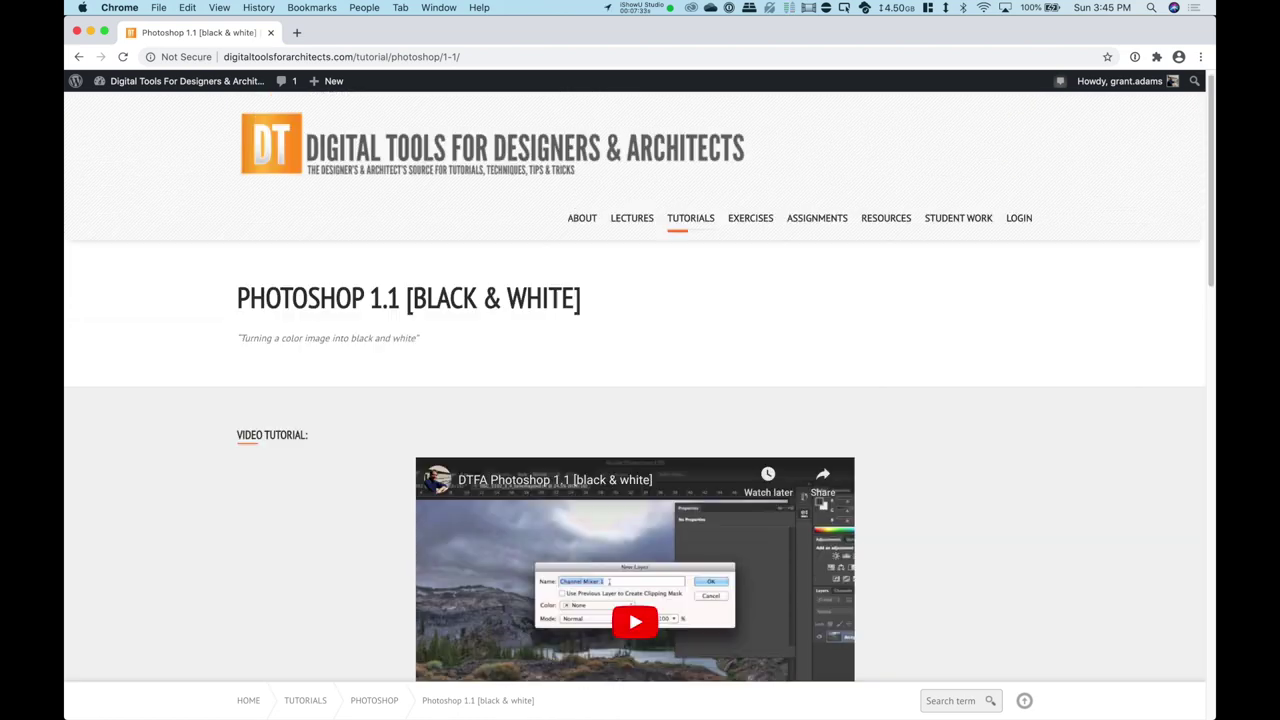
Step: Open Exercises > Archi 135 > Fall 2020 and open Exercise 101 in a new tab
mouse_move(690, 218)
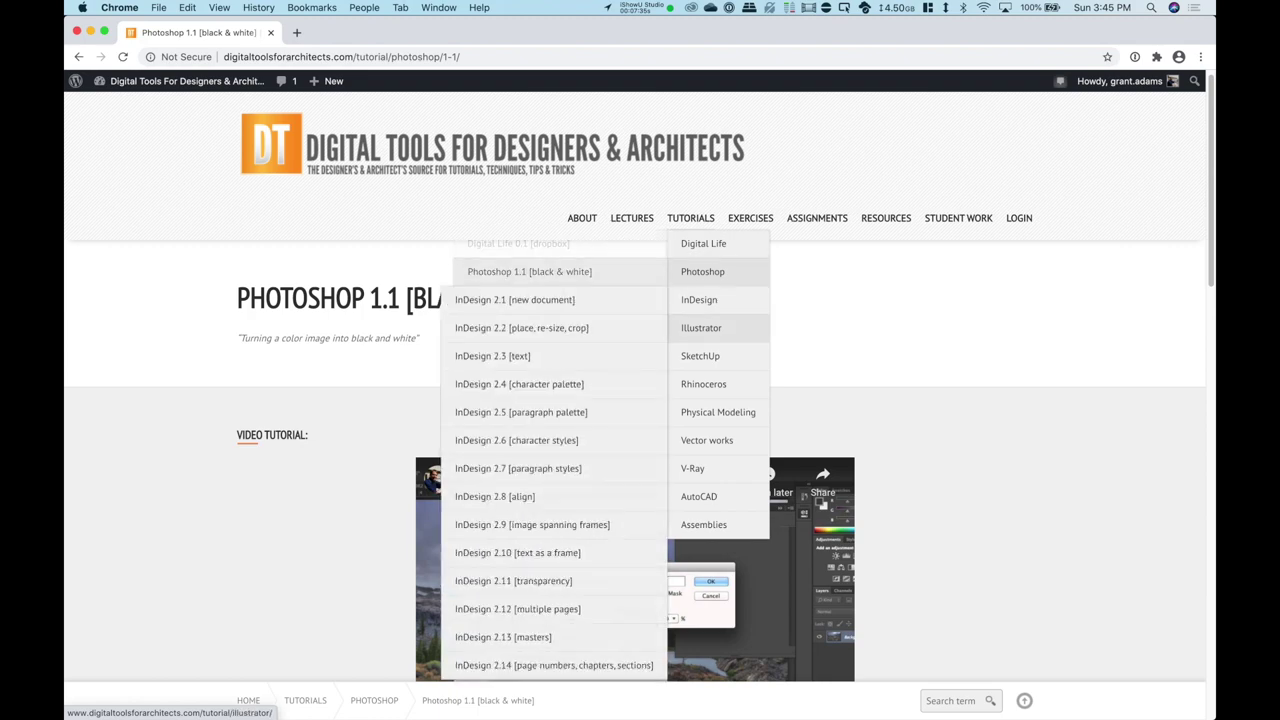
mouse_move(703, 243)
mouse_move(750, 218)
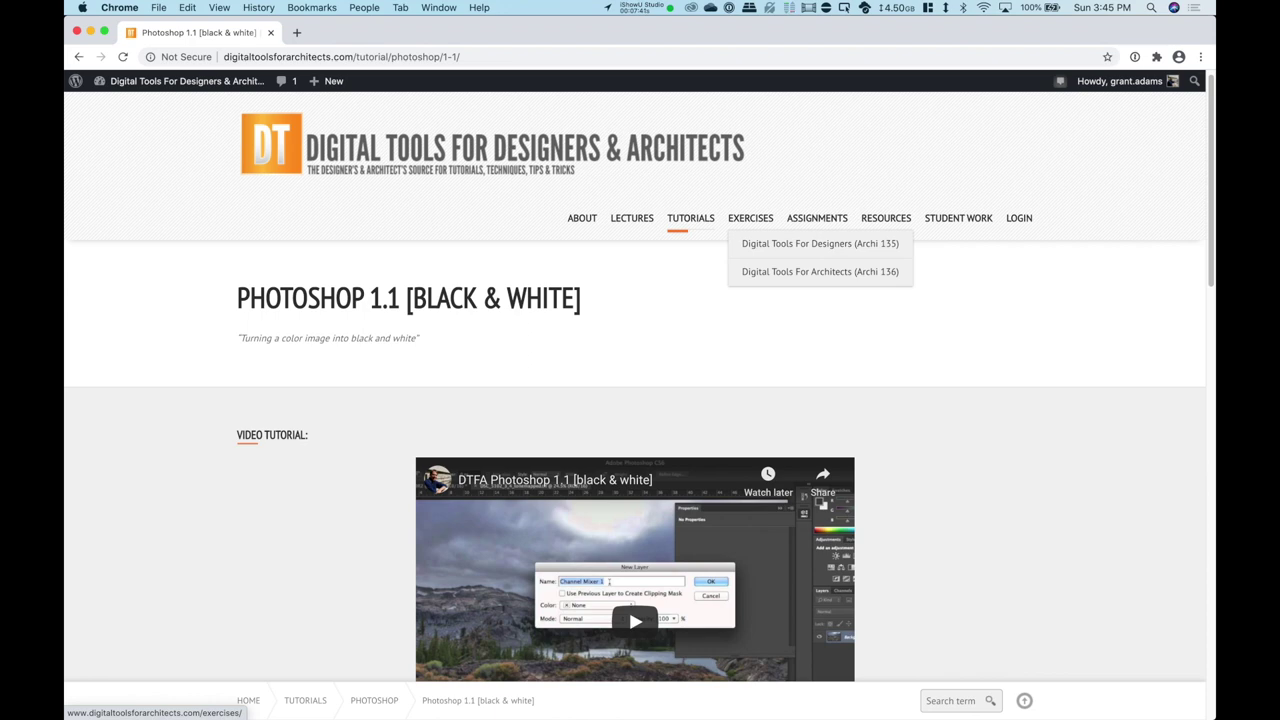
mouse_move(760, 243)
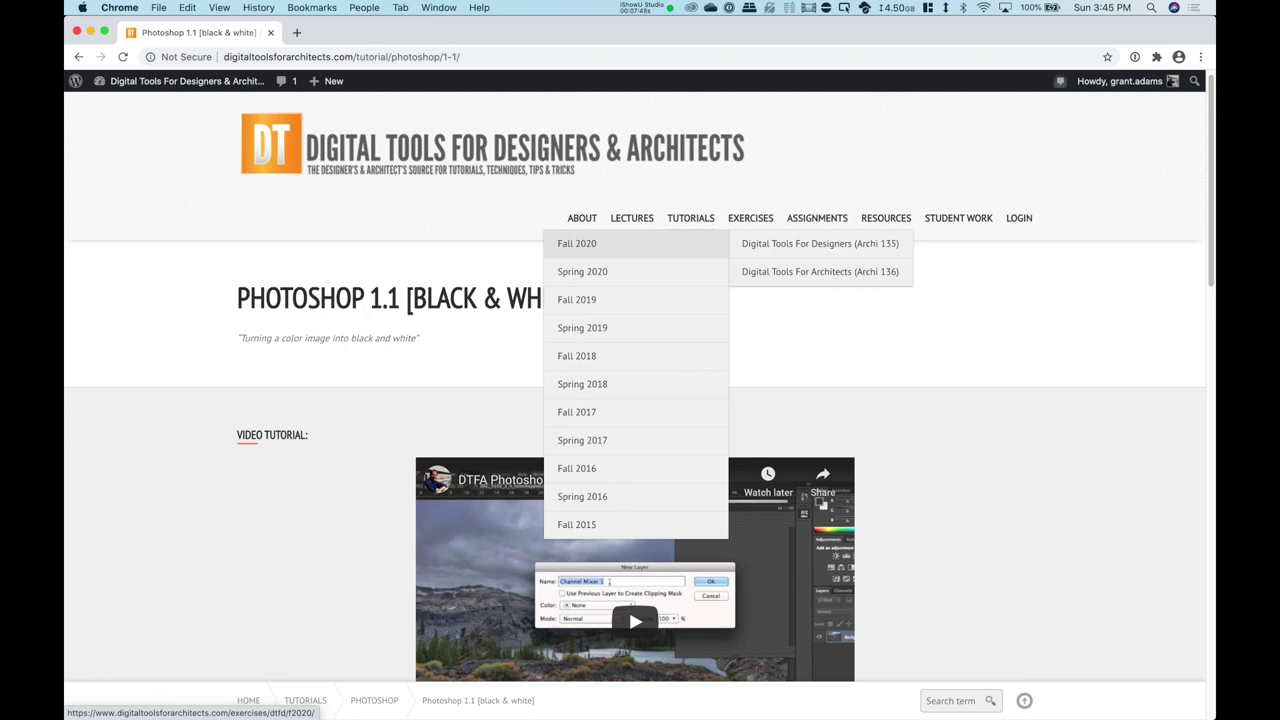
left_click(577, 243)
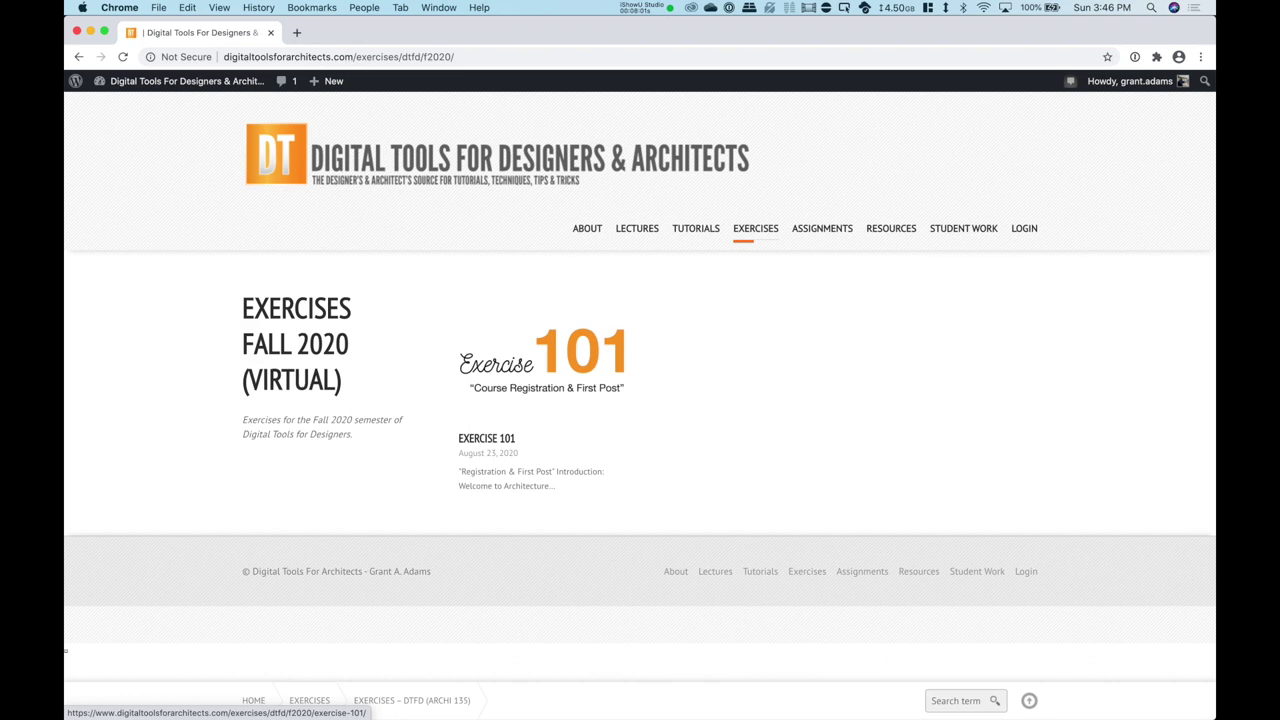
right_click(557, 357)
left_click(617, 362)
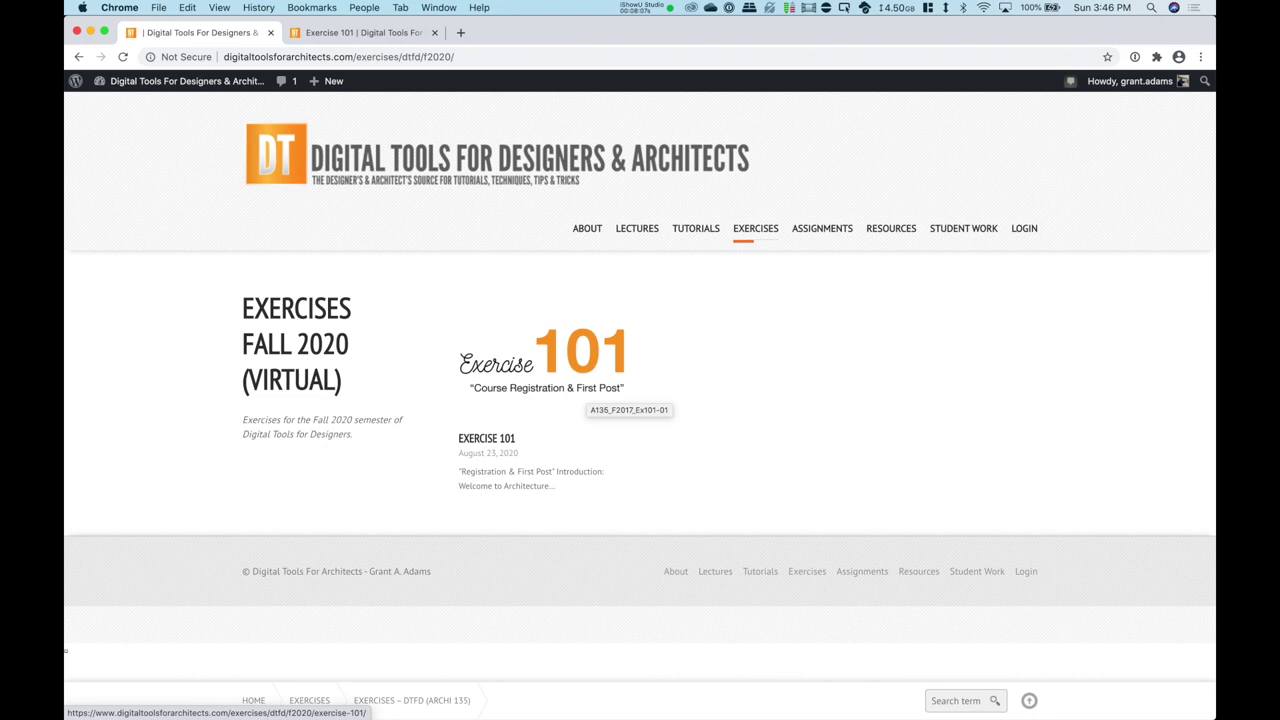
Step: Go to Resources > Downloadable Resource Packages
mouse_move(822, 228)
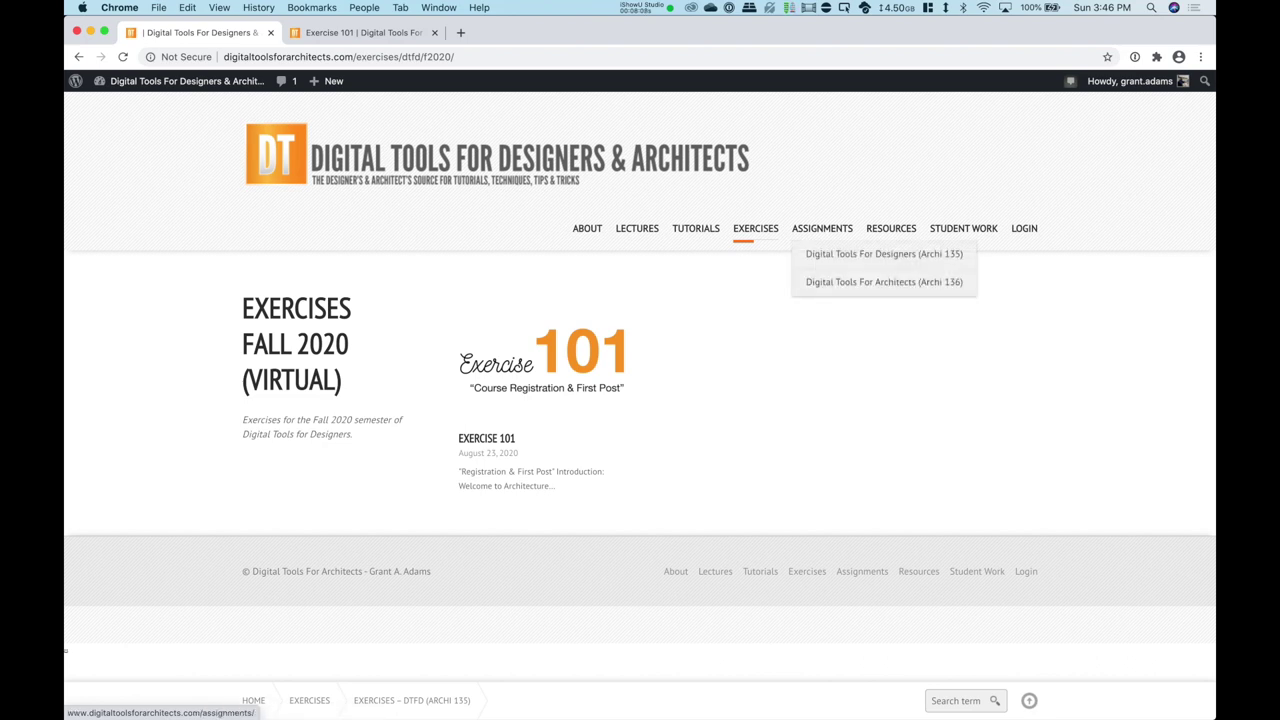
mouse_move(884, 253)
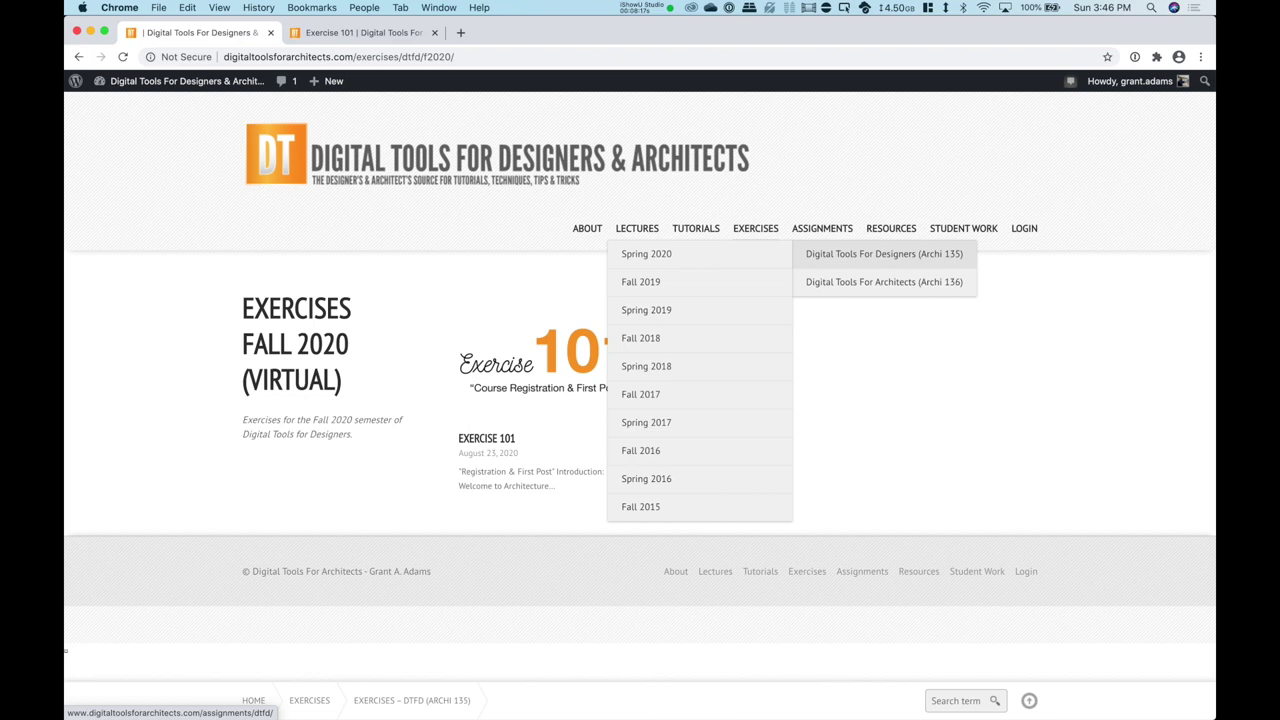
mouse_move(891, 228)
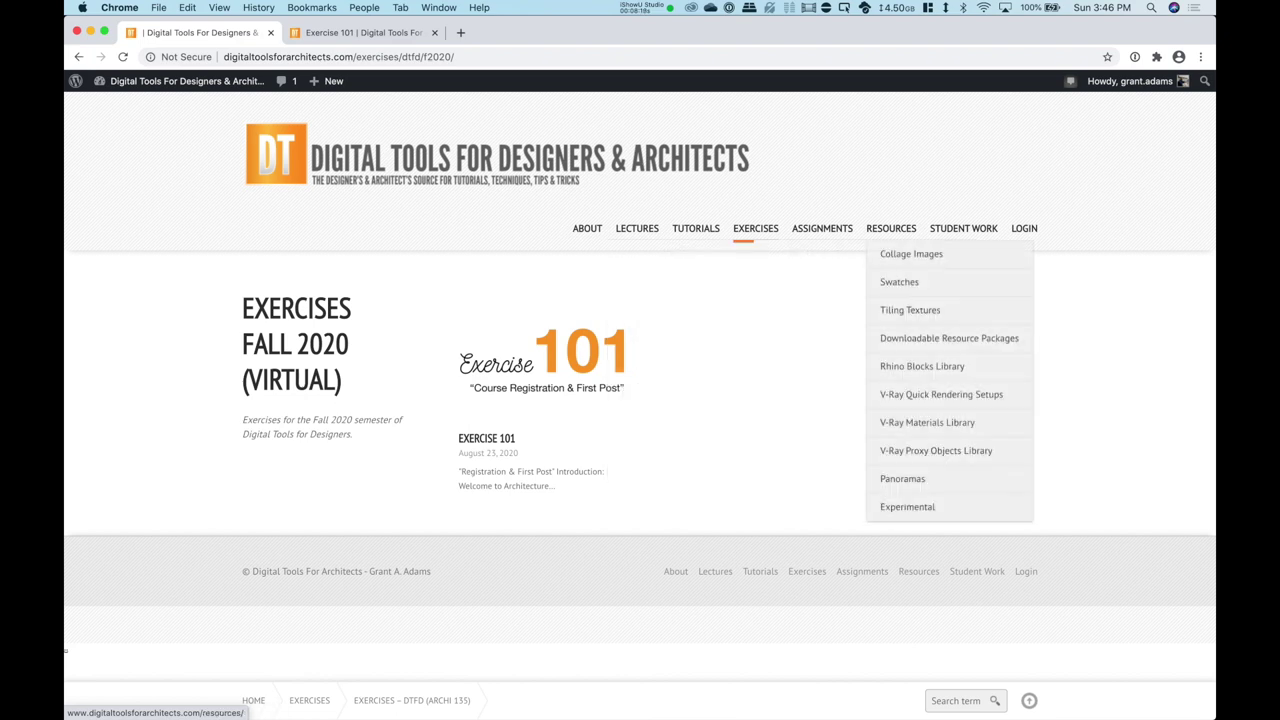
mouse_move(936, 450)
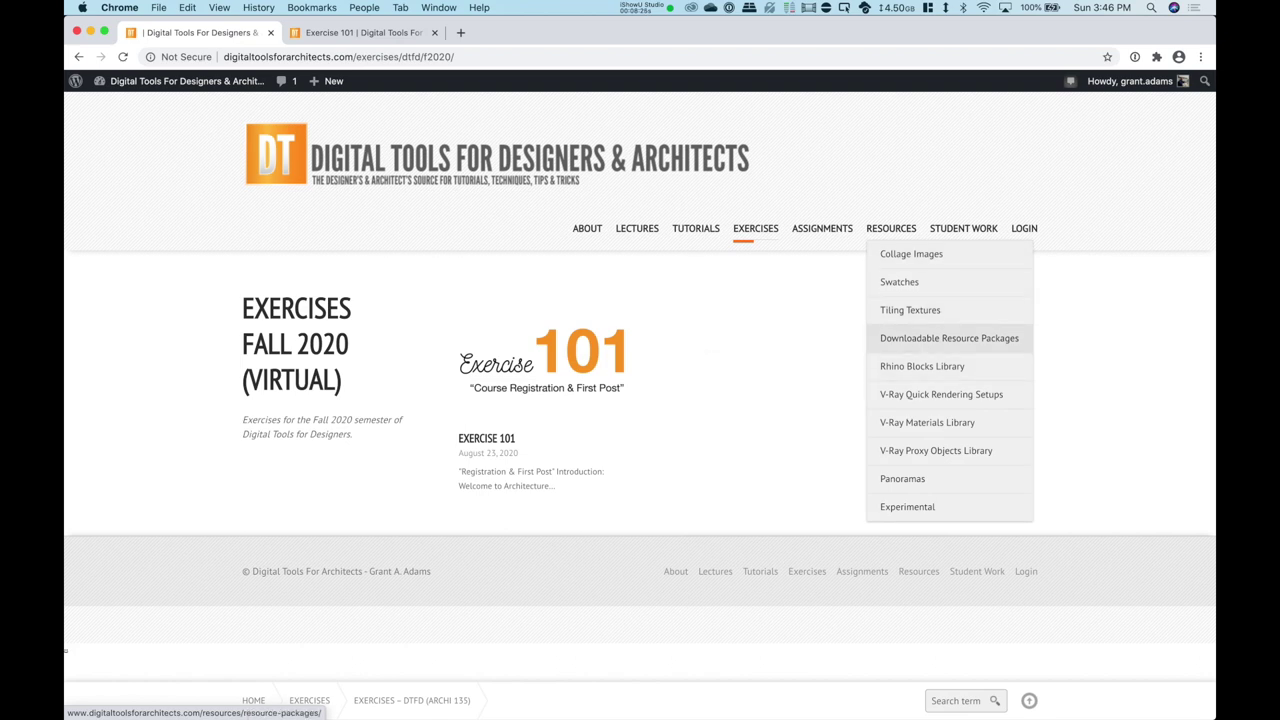
left_click(949, 338)
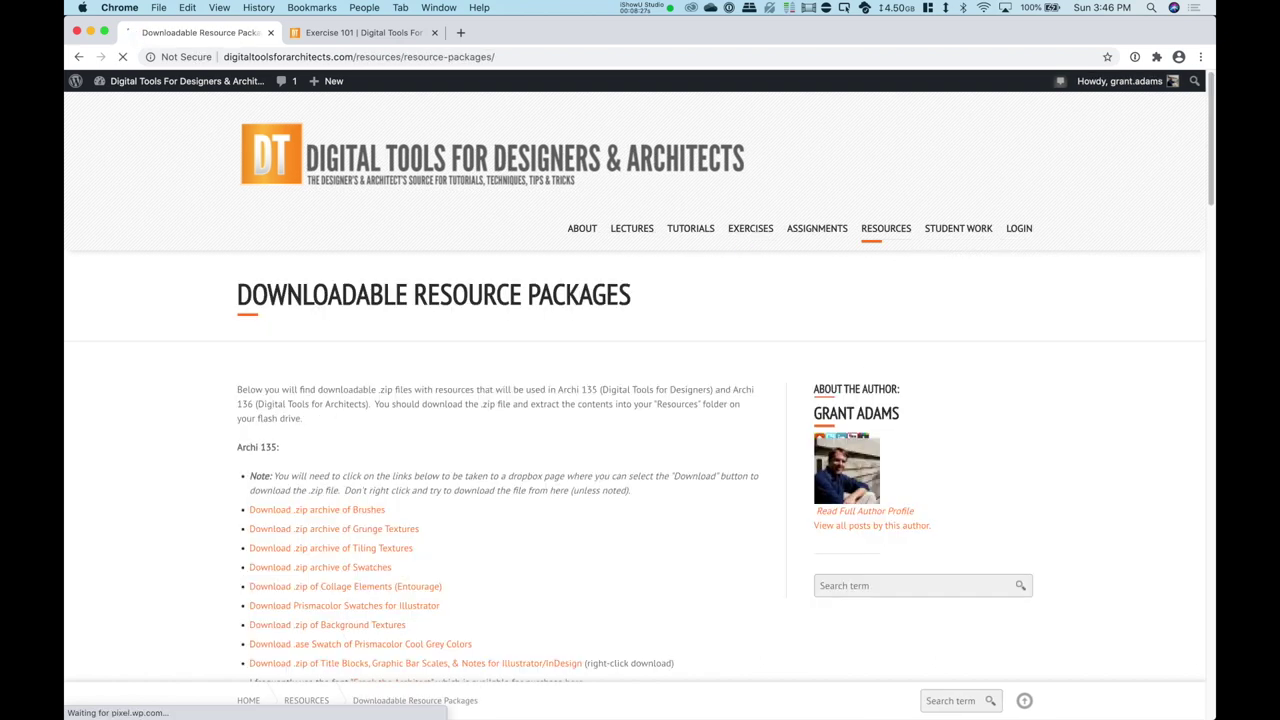
Step: Review the Archi 135 .zip downloads, then reach Student Work > Archi 135 > Exercises
scroll(320, 478, "down", 2)
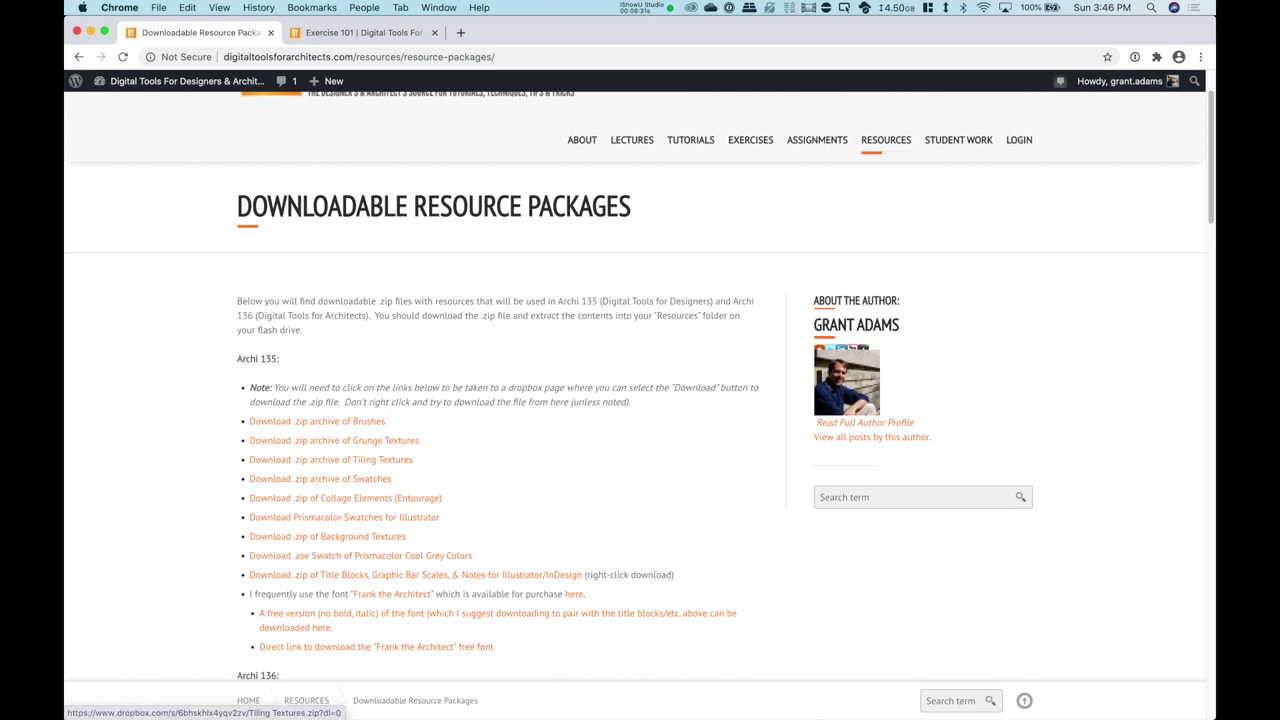
scroll(635, 400, "up", 2)
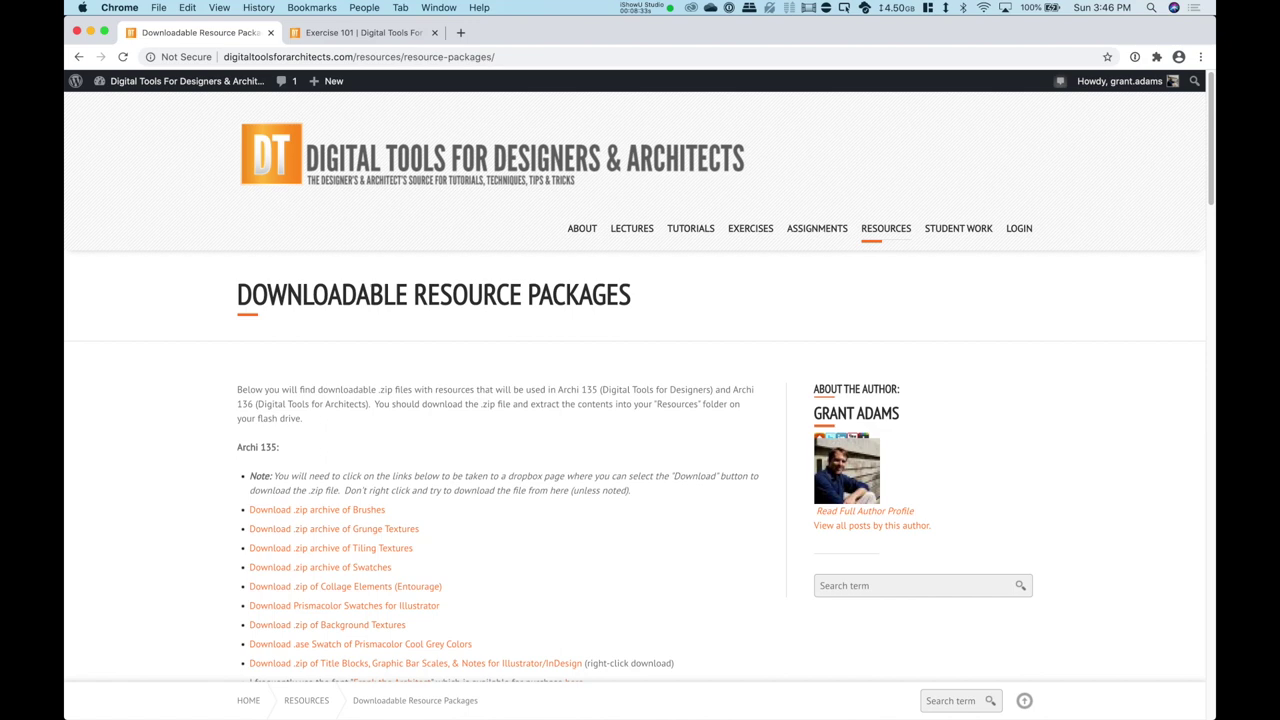
mouse_move(958, 228)
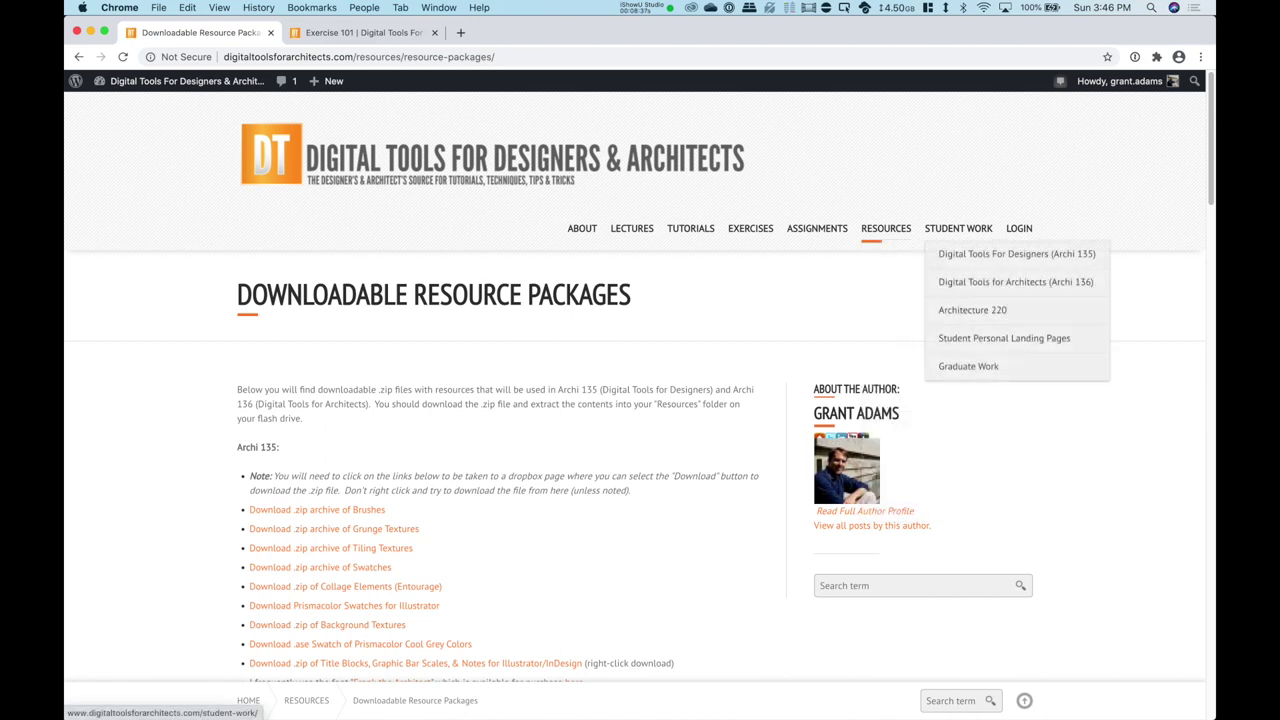
mouse_move(1016, 254)
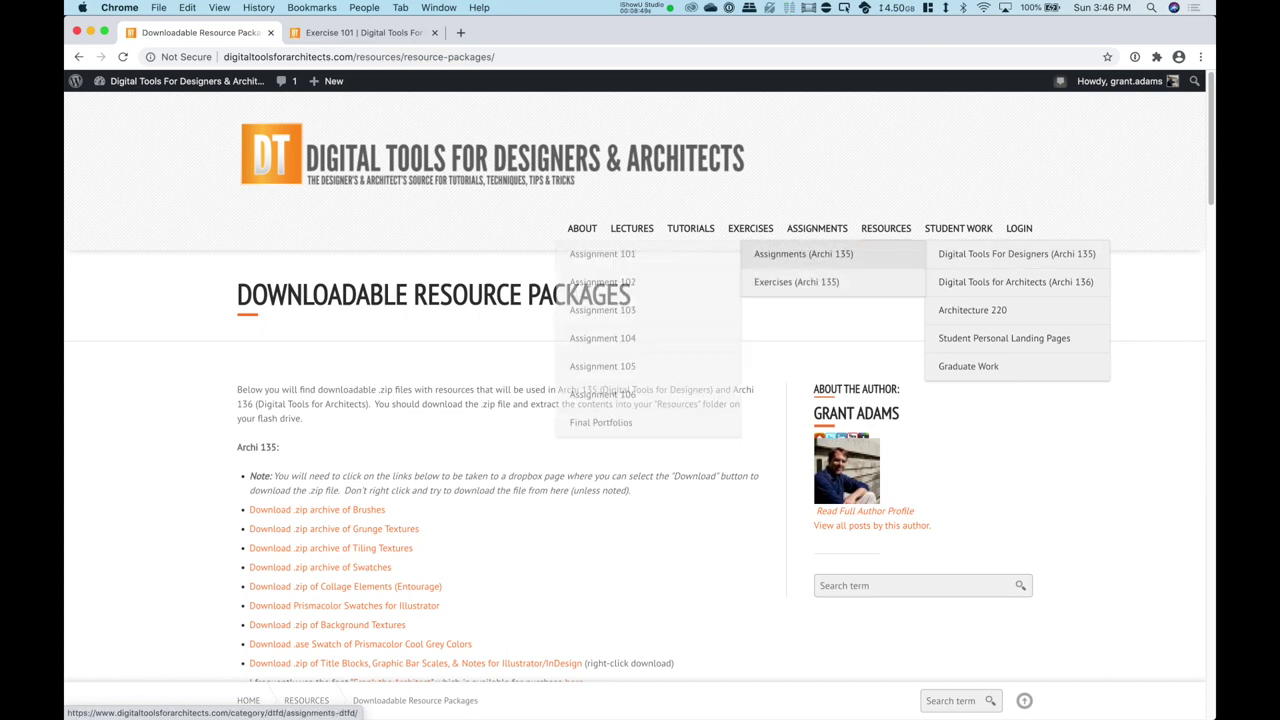
mouse_move(796, 281)
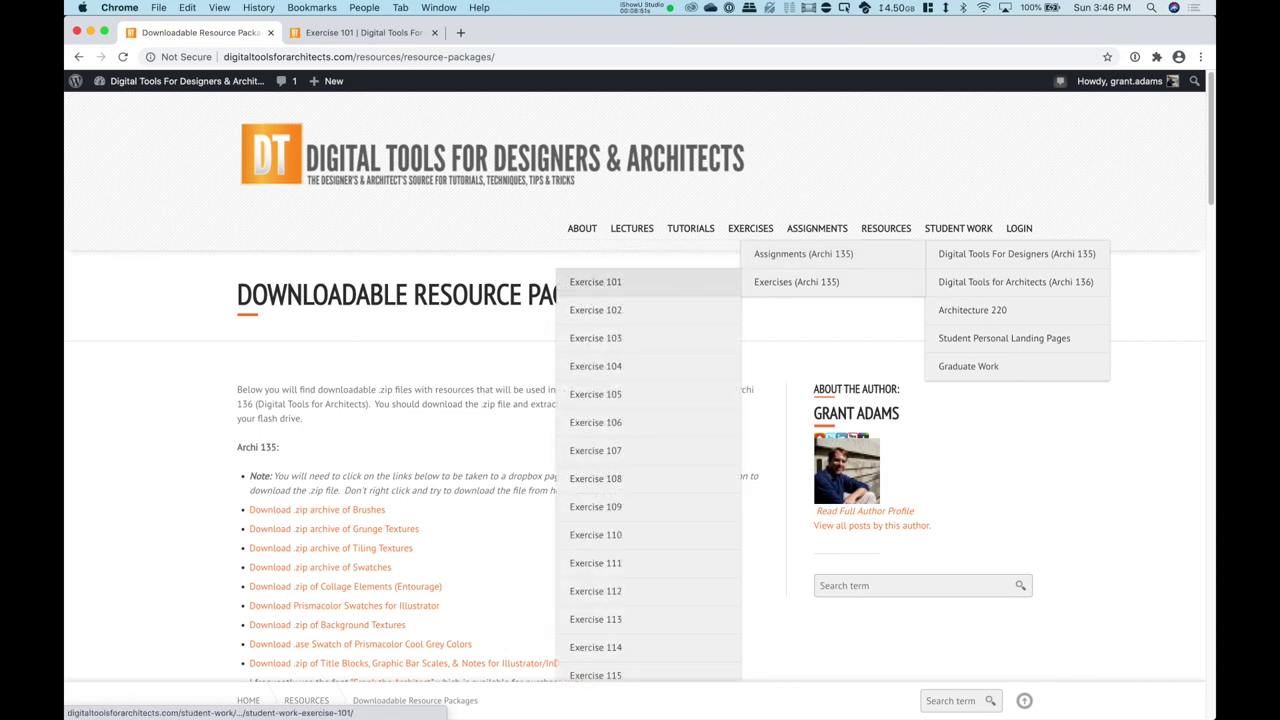
Step: Open Student Work: Exercise 101 and scroll through the classmates' post thumbnails
left_click(595, 281)
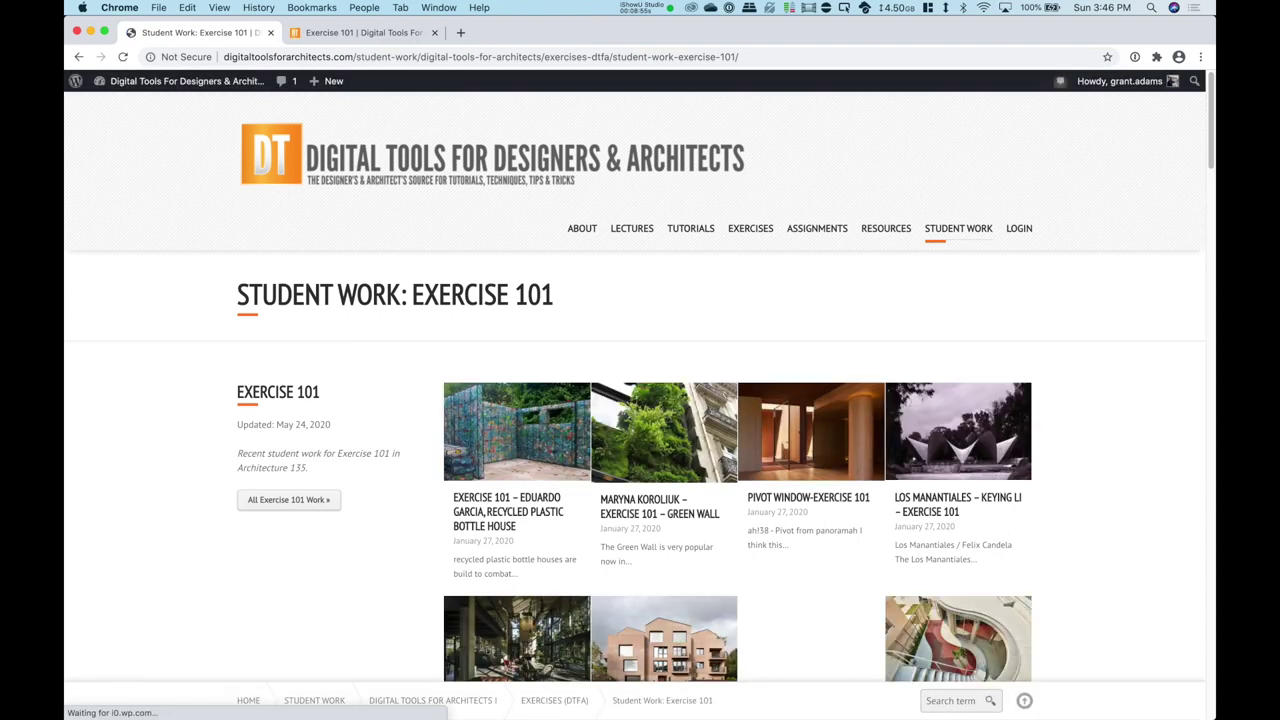
scroll(634, 380, "down", 1)
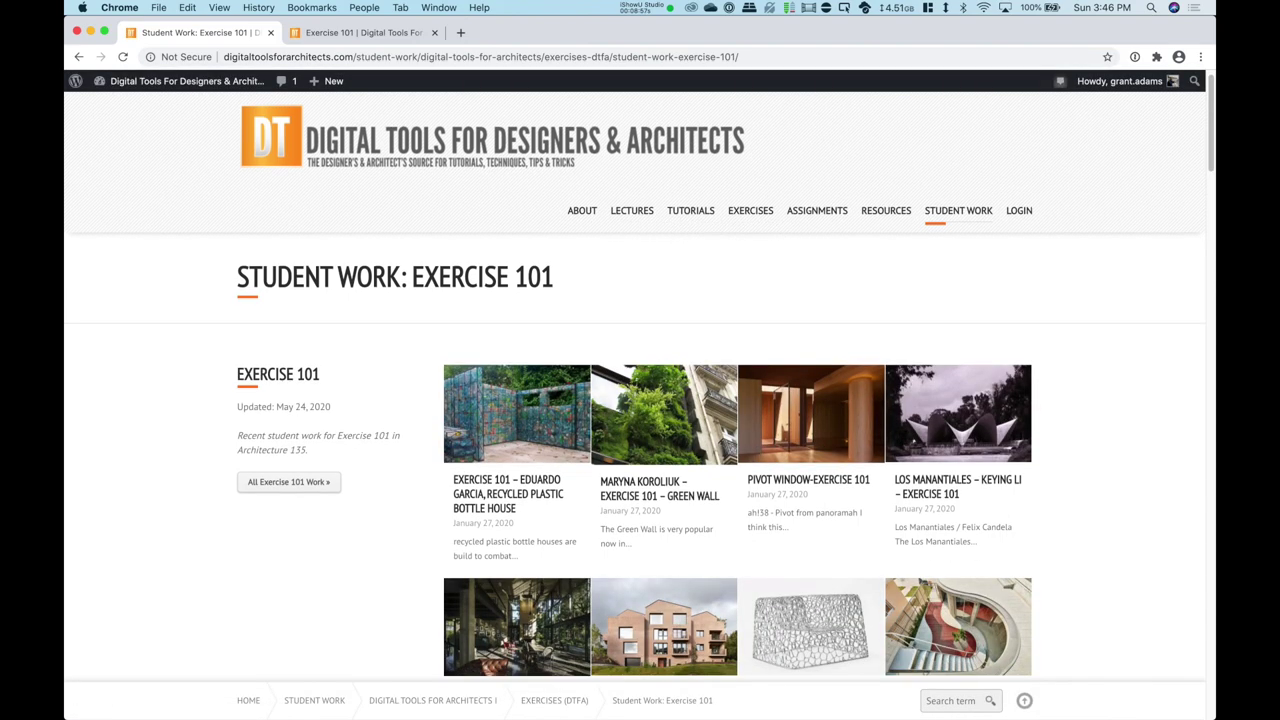
scroll(634, 386, "down", 5)
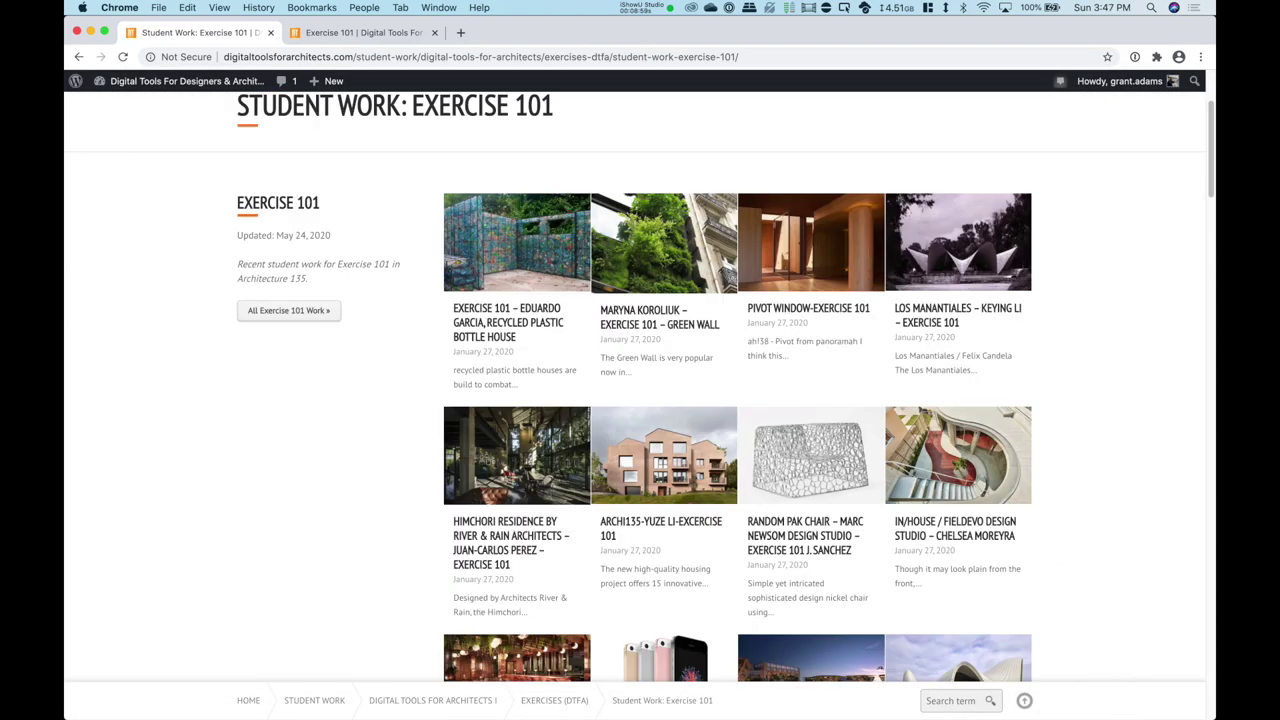
scroll(737, 400, "down", 10)
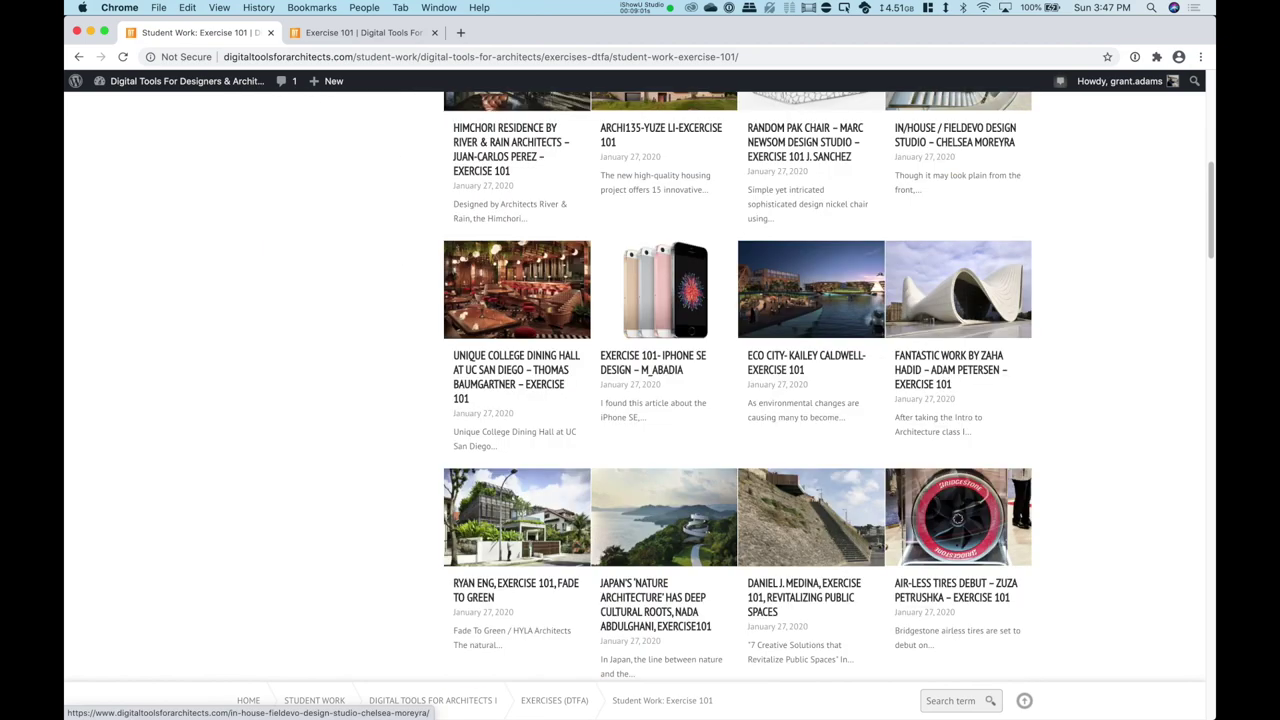
scroll(737, 386, "down", 10)
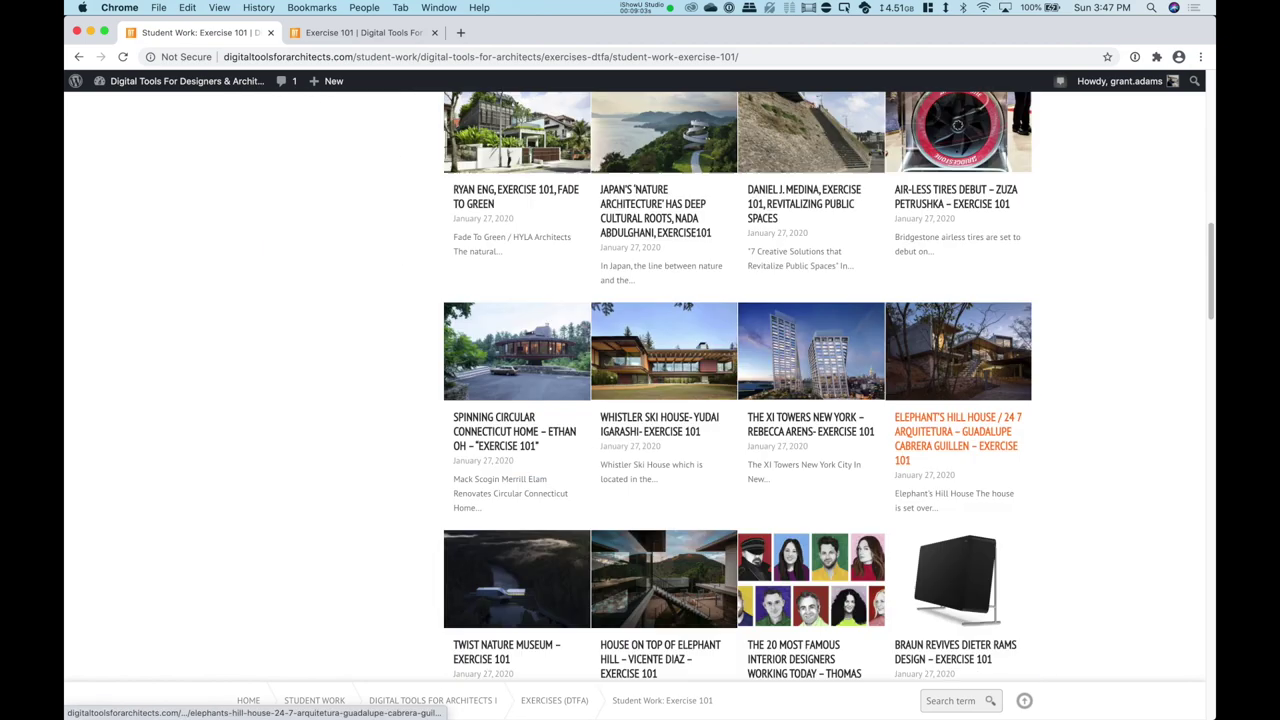
scroll(737, 400, "down", 20)
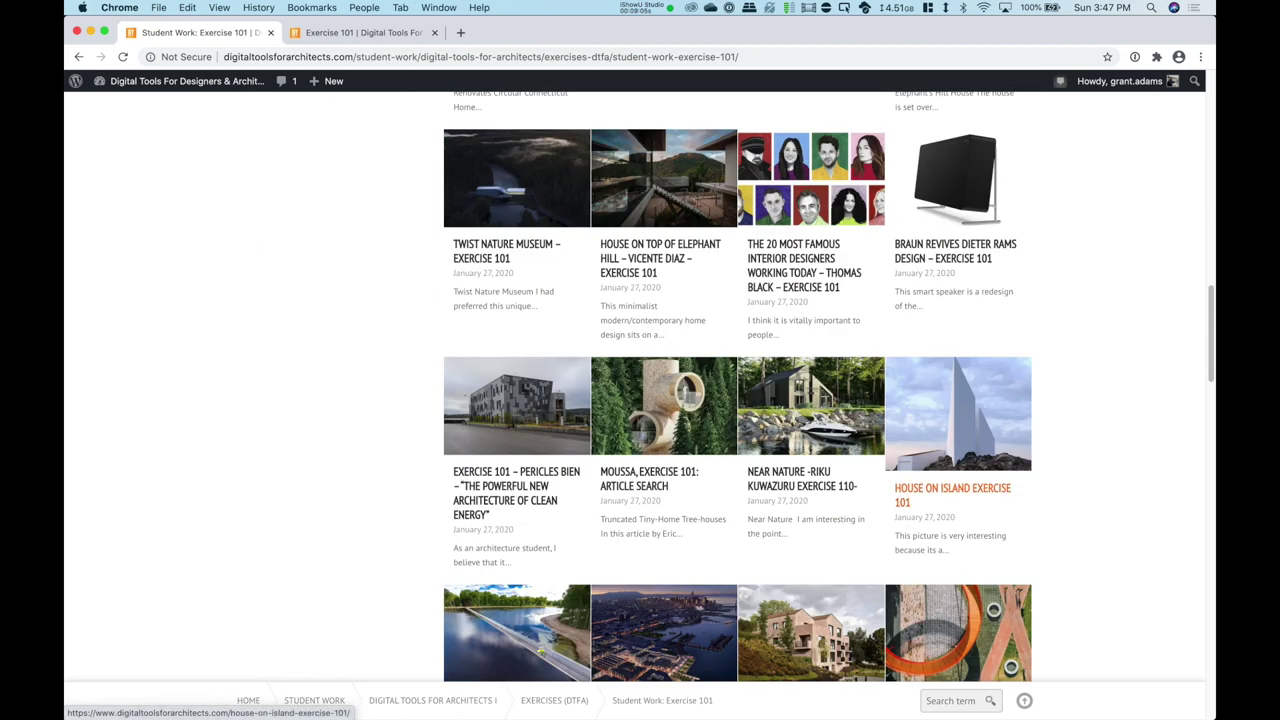
scroll(737, 400, "down", 20)
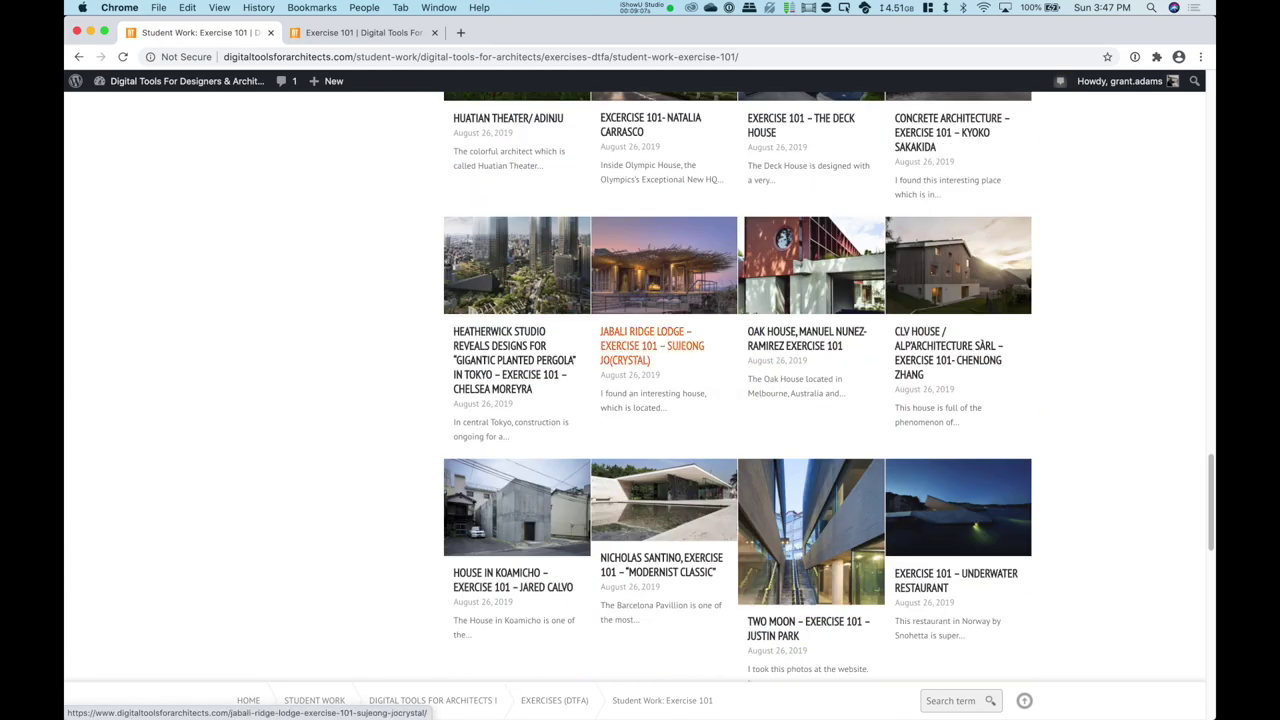
scroll(800, 420, "down", 2)
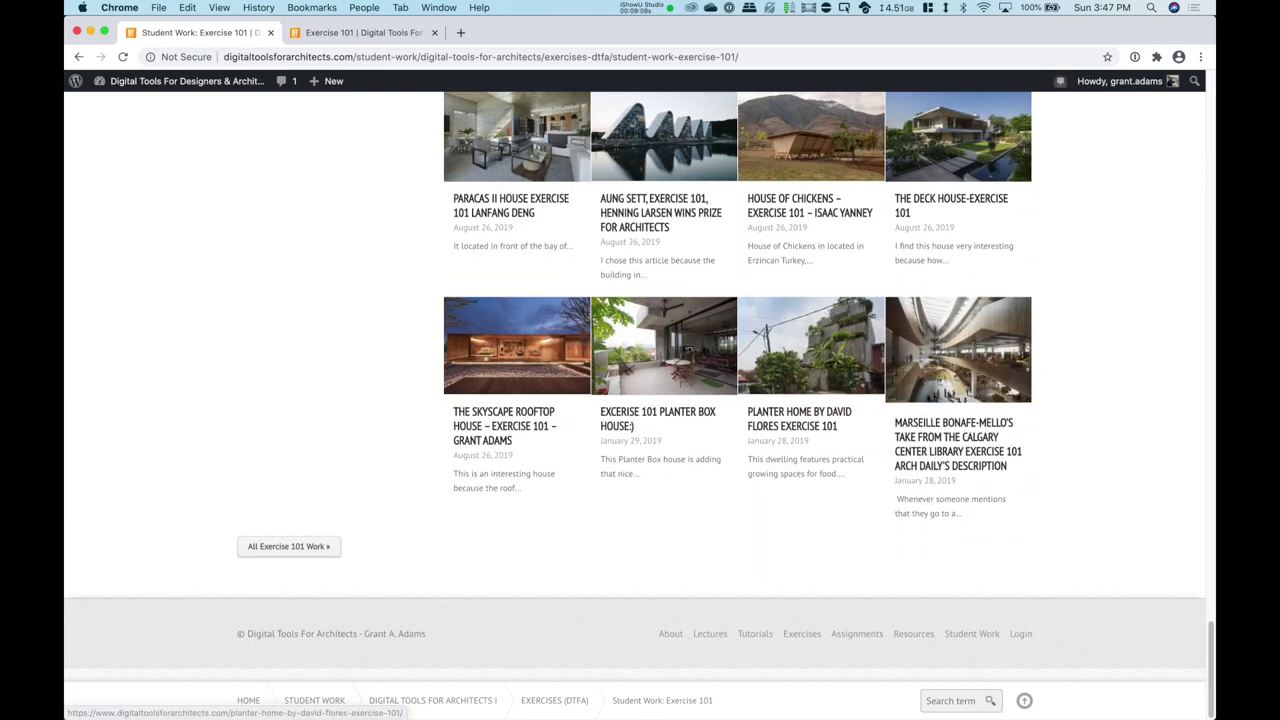
scroll(660, 440, "up", 20)
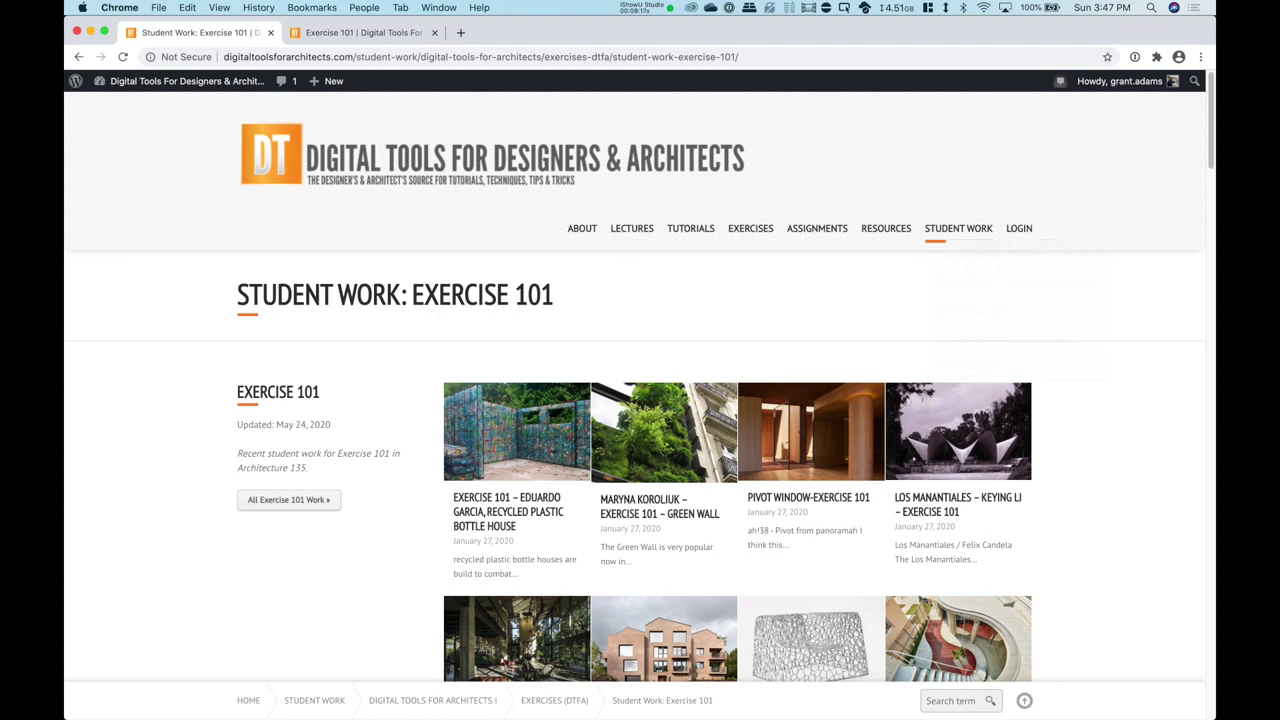
Step: Browse the Assignment 101 archive of classmates' posts, then go back to the Exercise 101 instructions
mouse_move(750, 228)
mouse_move(800, 254)
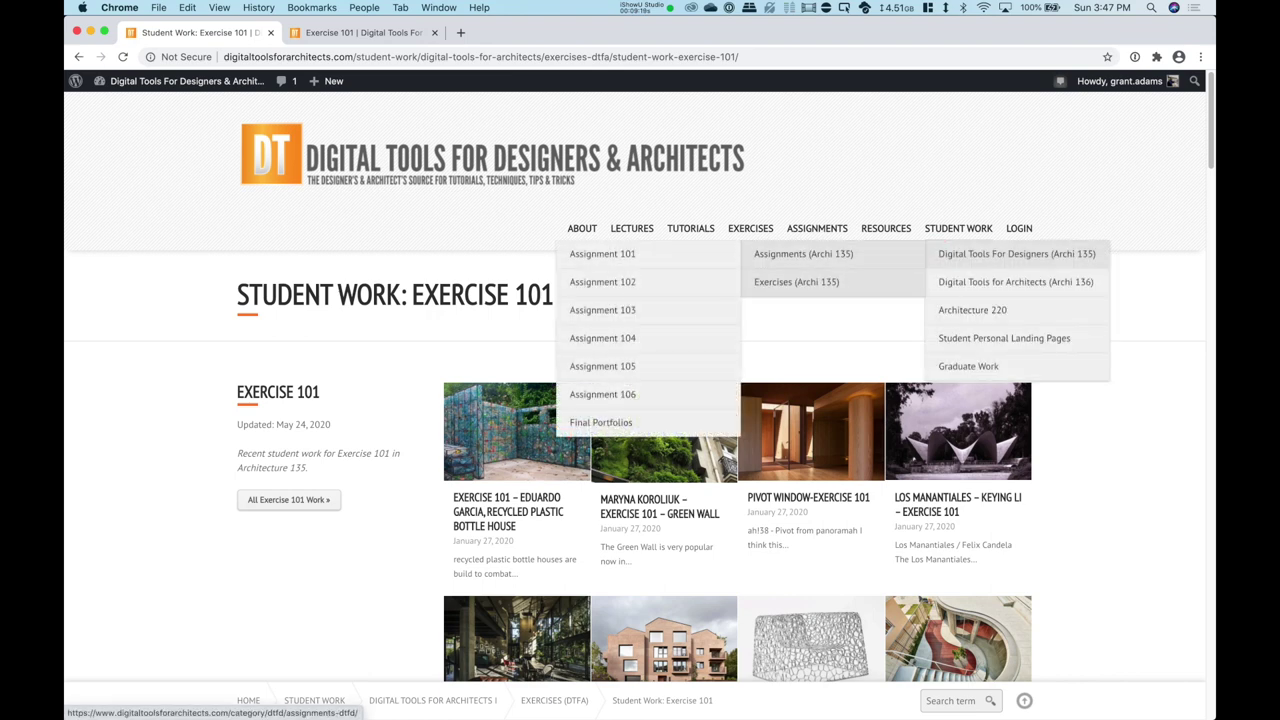
left_click(602, 254)
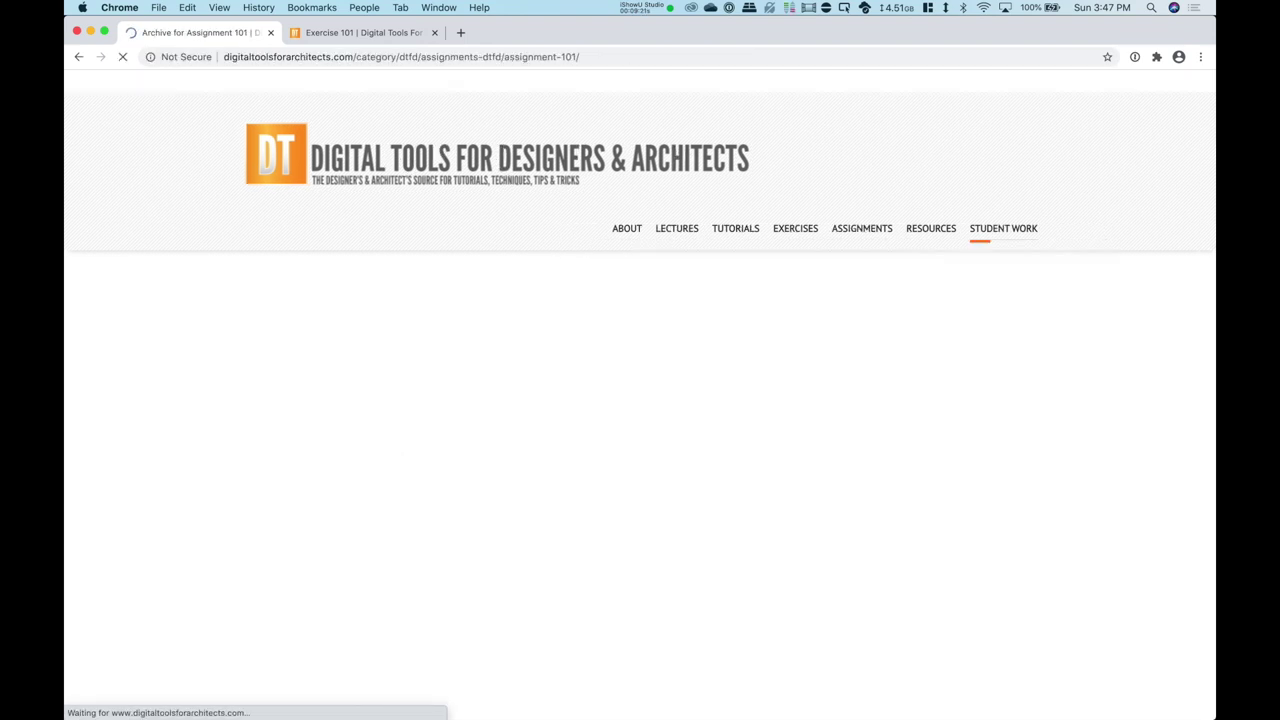
scroll(521, 400, "down", 10)
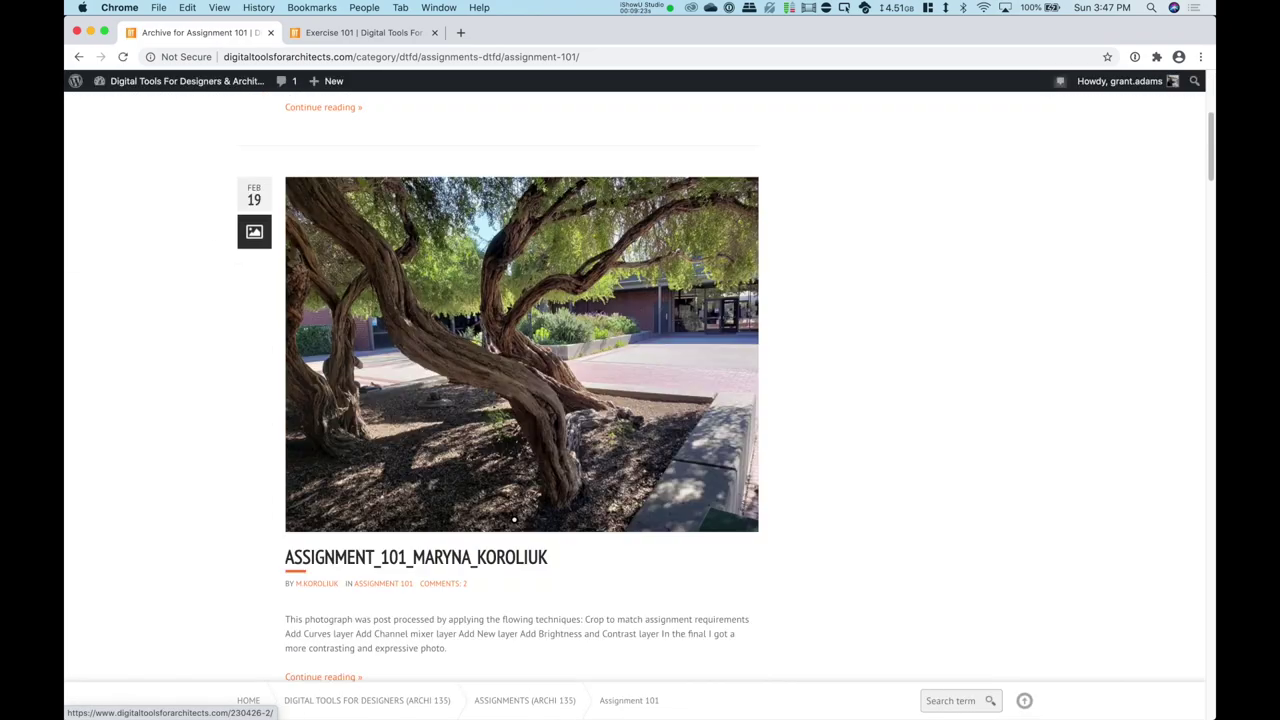
scroll(521, 400, "down", 3)
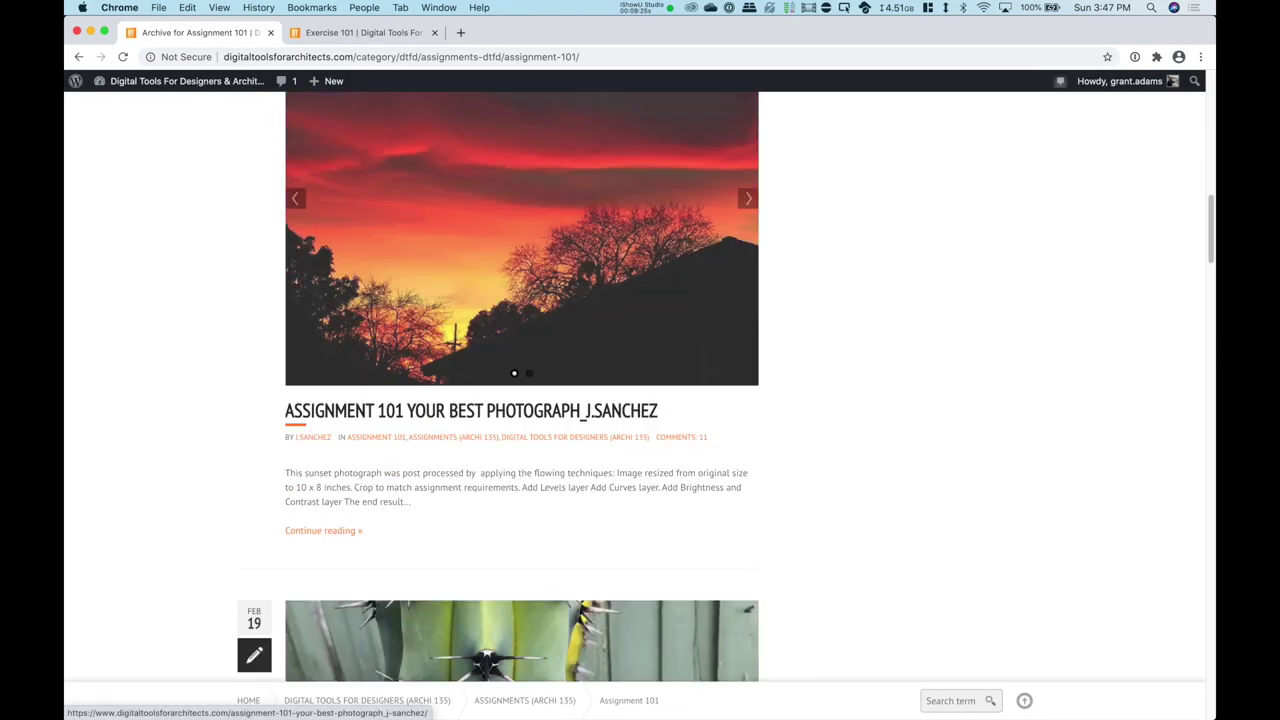
scroll(521, 400, "up", 15)
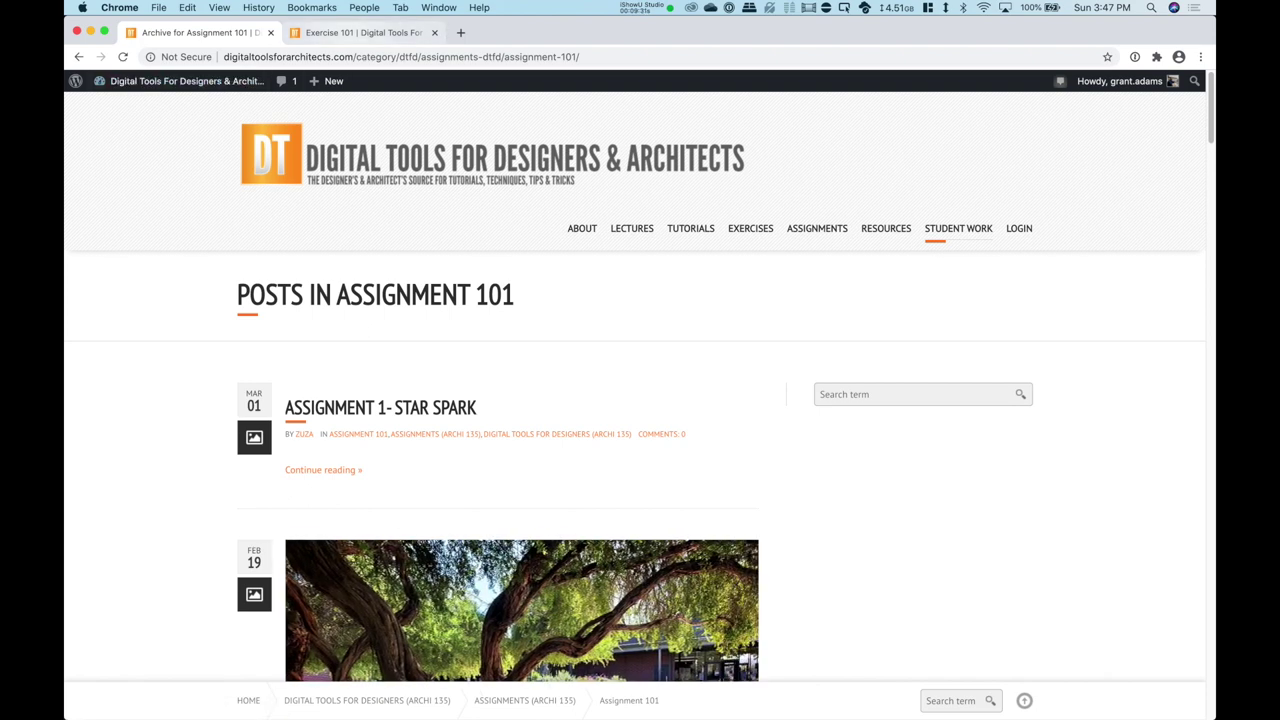
key("ctrl+Tab")
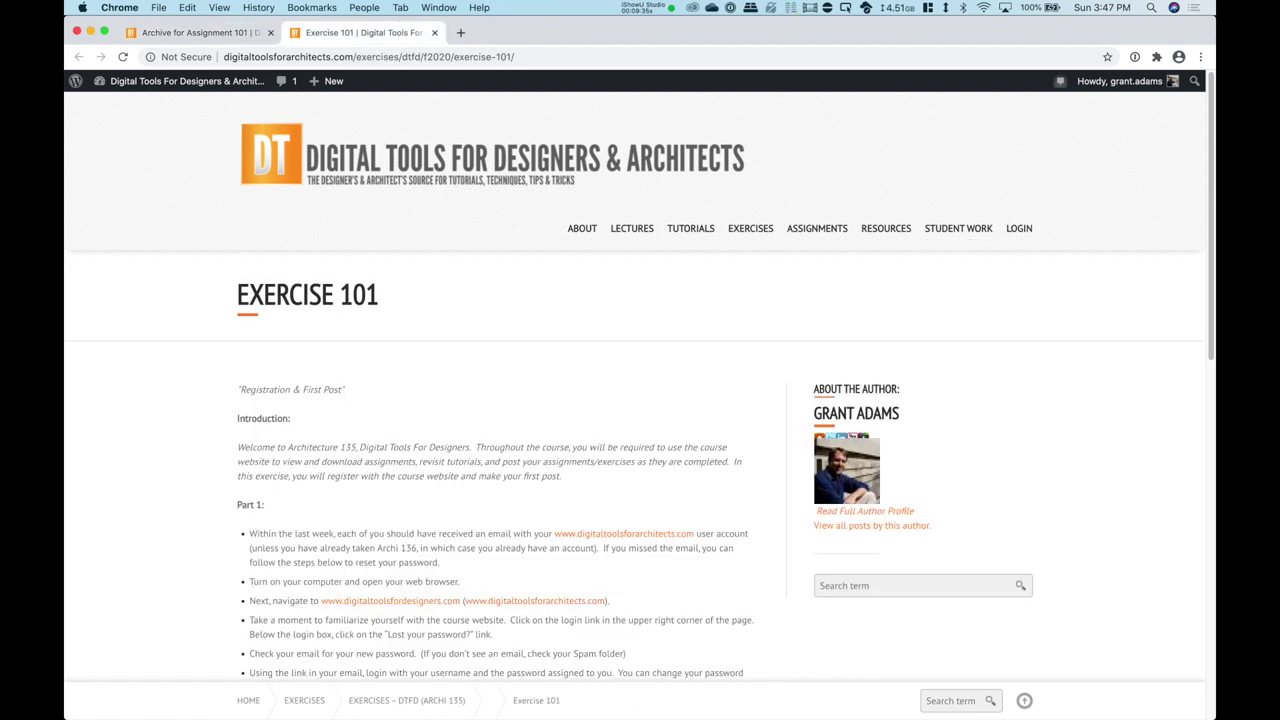
scroll(639, 376, "down", 1)
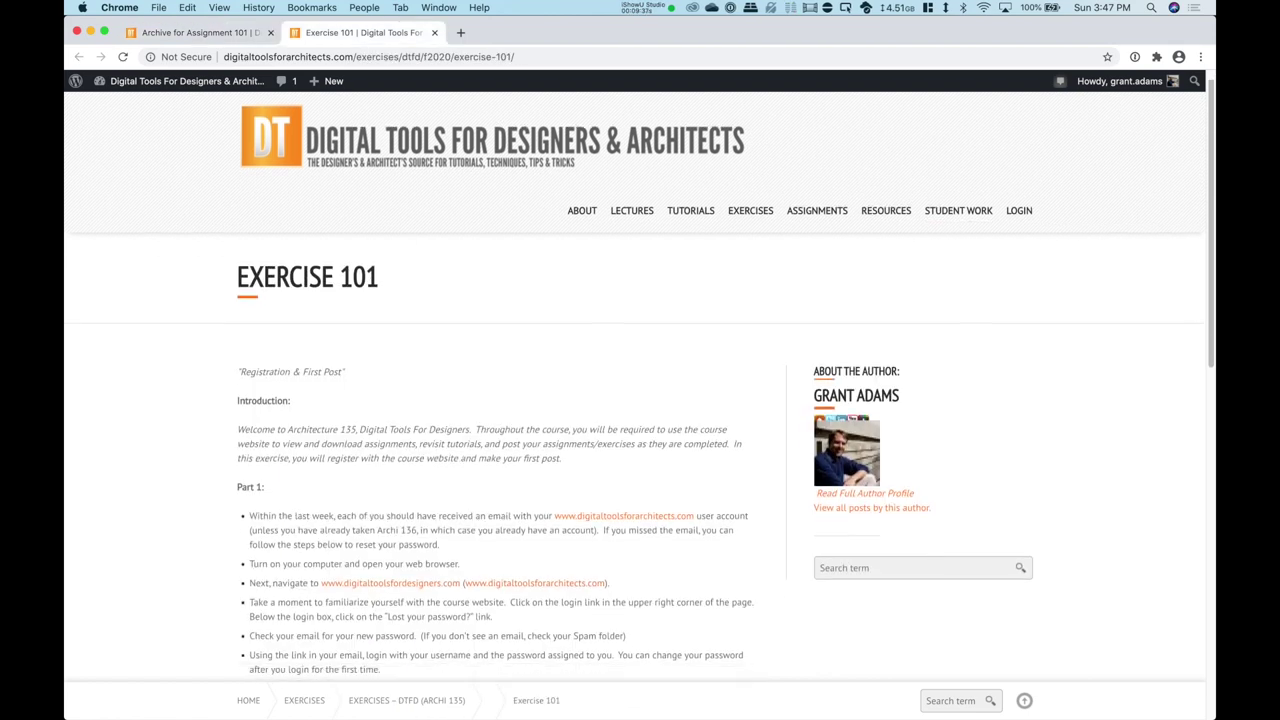
scroll(639, 385, "down", 5)
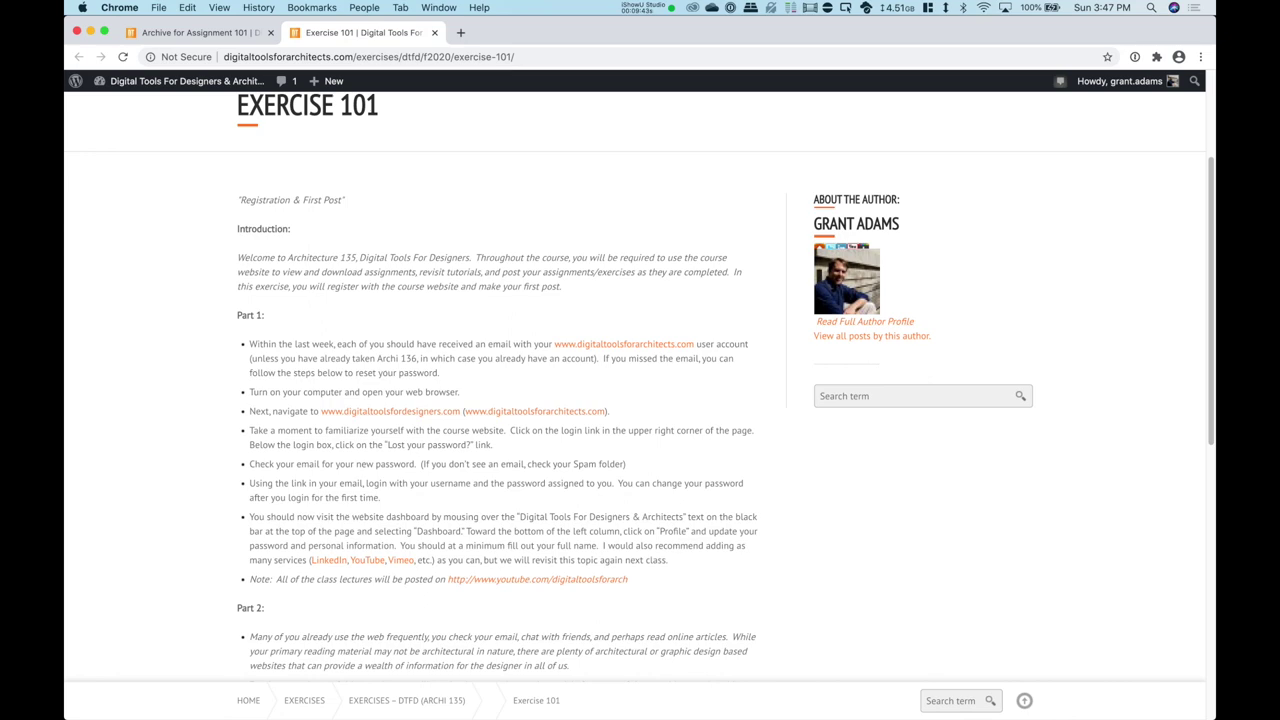
scroll(639, 384, "down", 2)
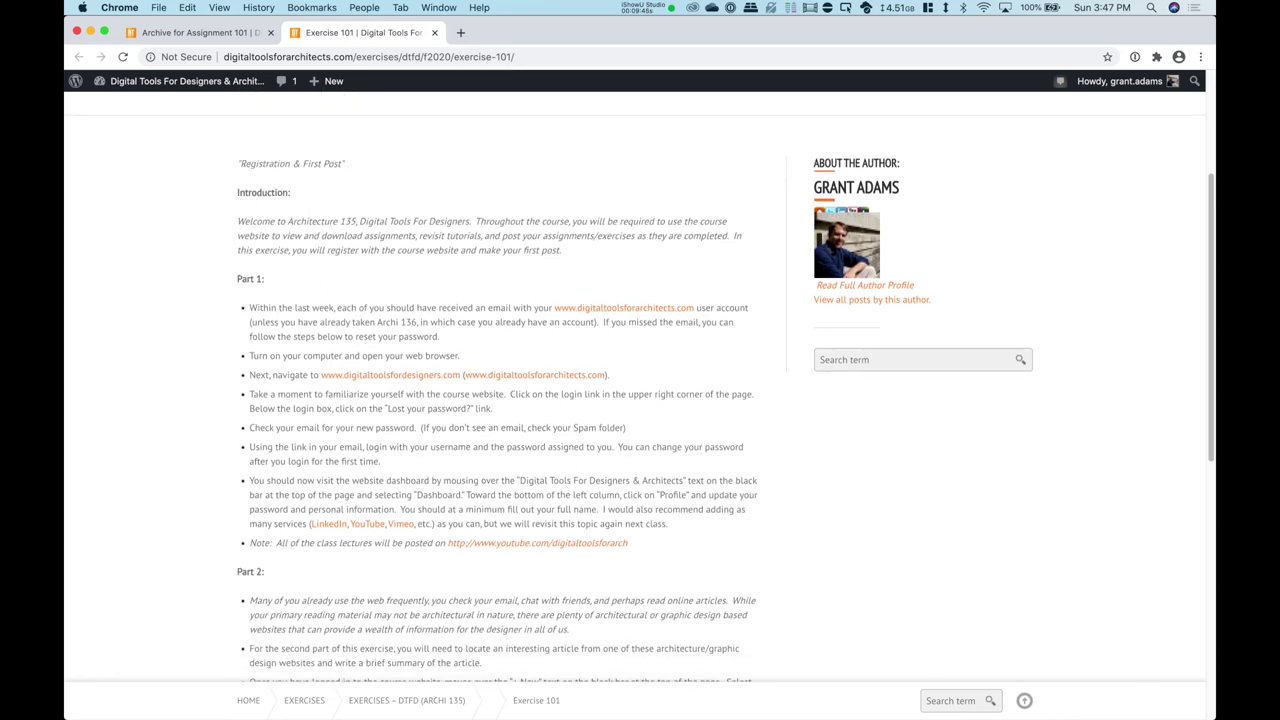
scroll(639, 385, "down", 8)
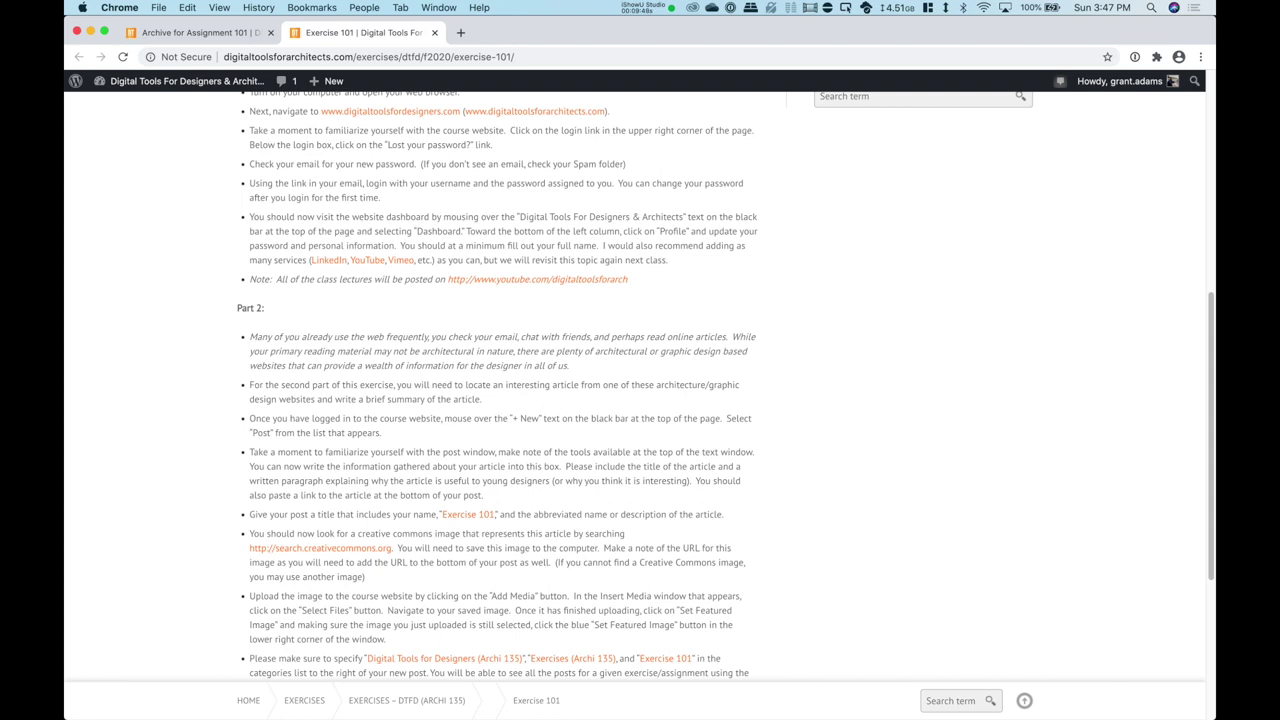
scroll(725, 385, "down", 3)
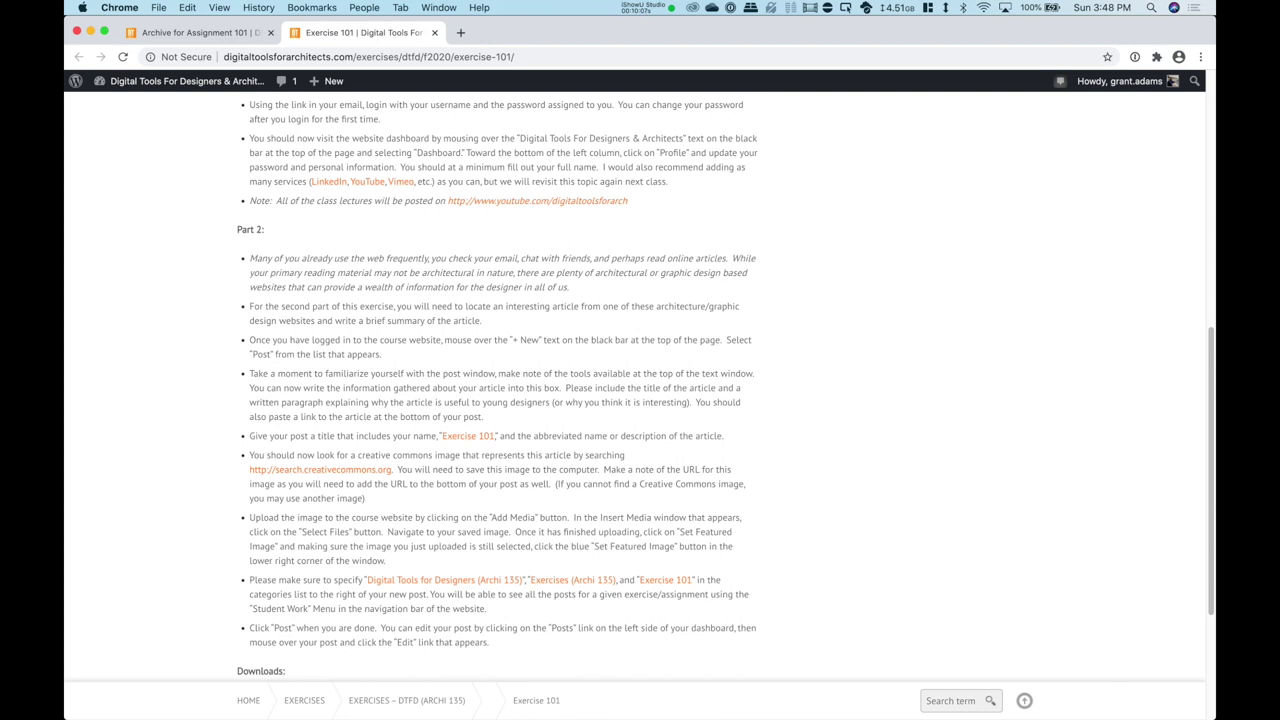
scroll(725, 387, "down", 2)
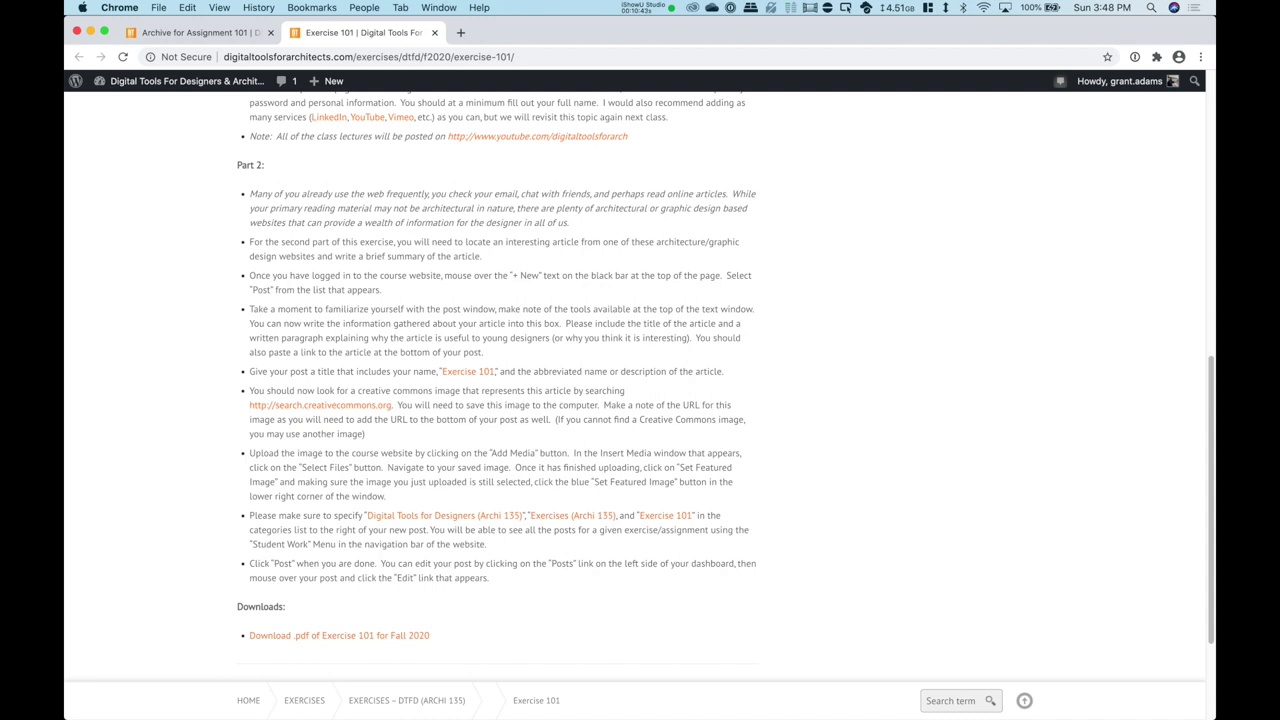
Step: Load archdaily.com in a new browser tab
left_click(460, 32)
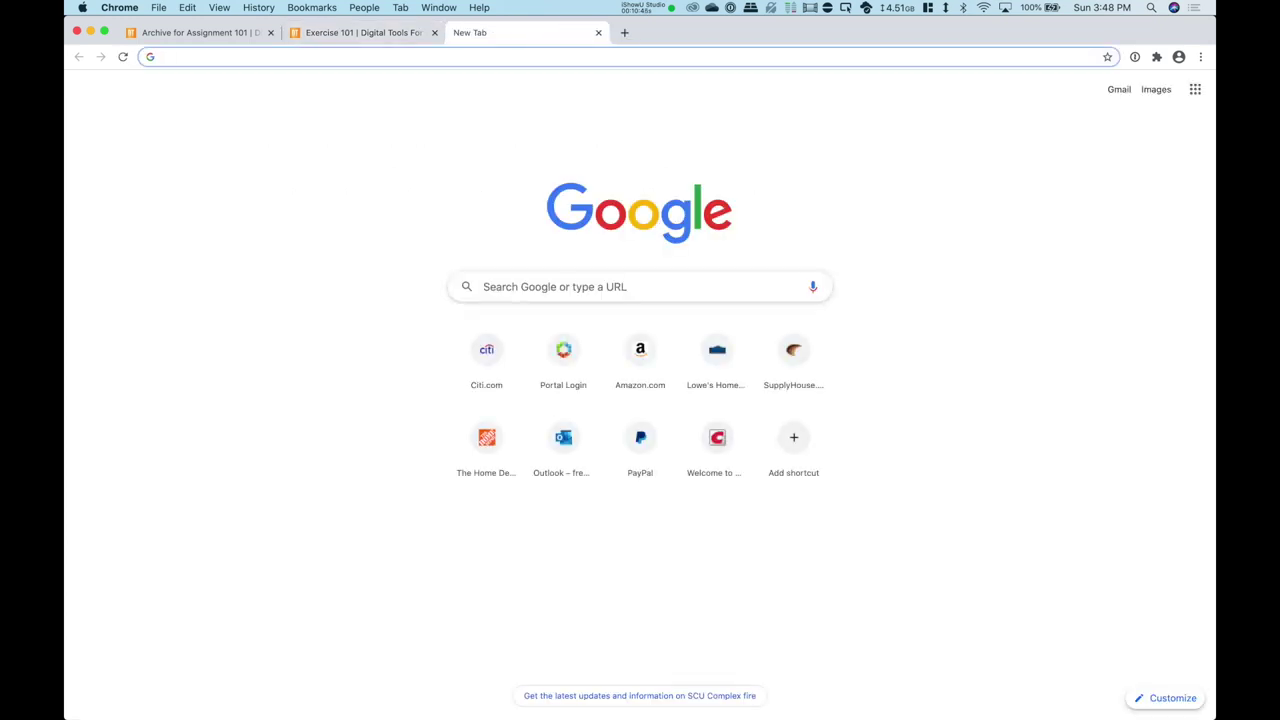
type("archdaily.c")
key("Return")
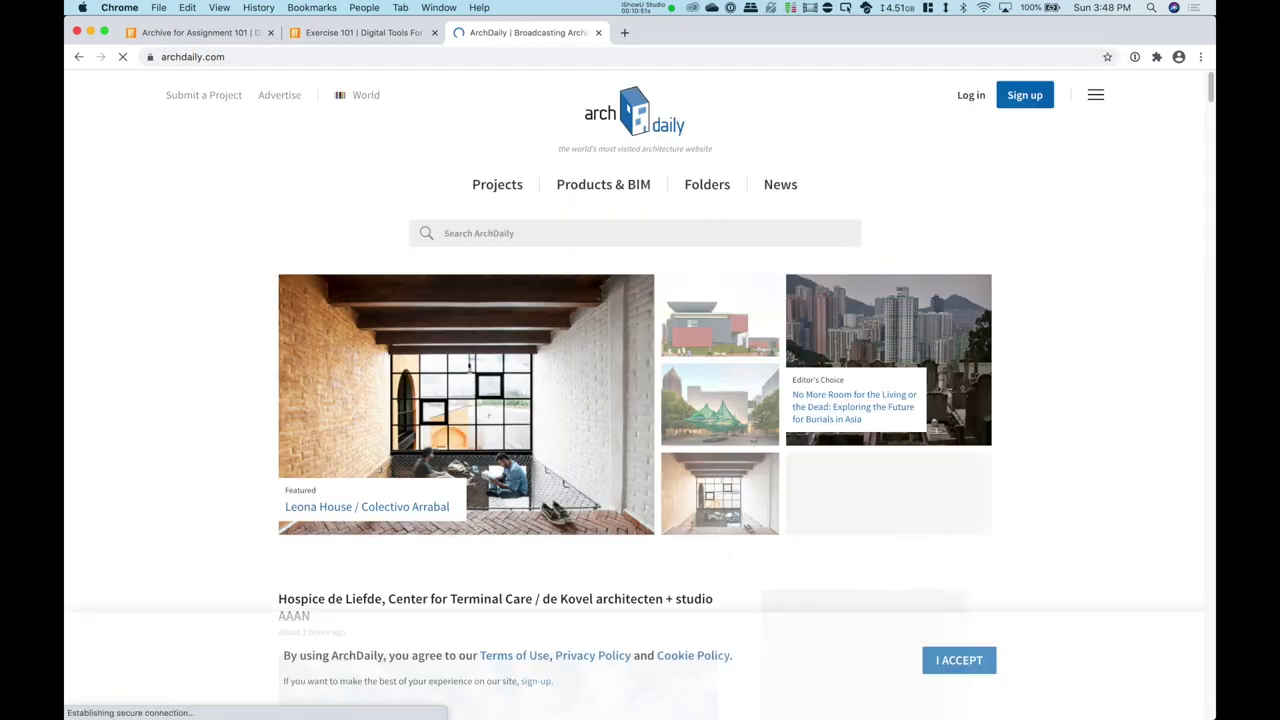
Step: Browse the ArchDaily home page and open the Hospice de Liefde project page
scroll(635, 390, "down", 10)
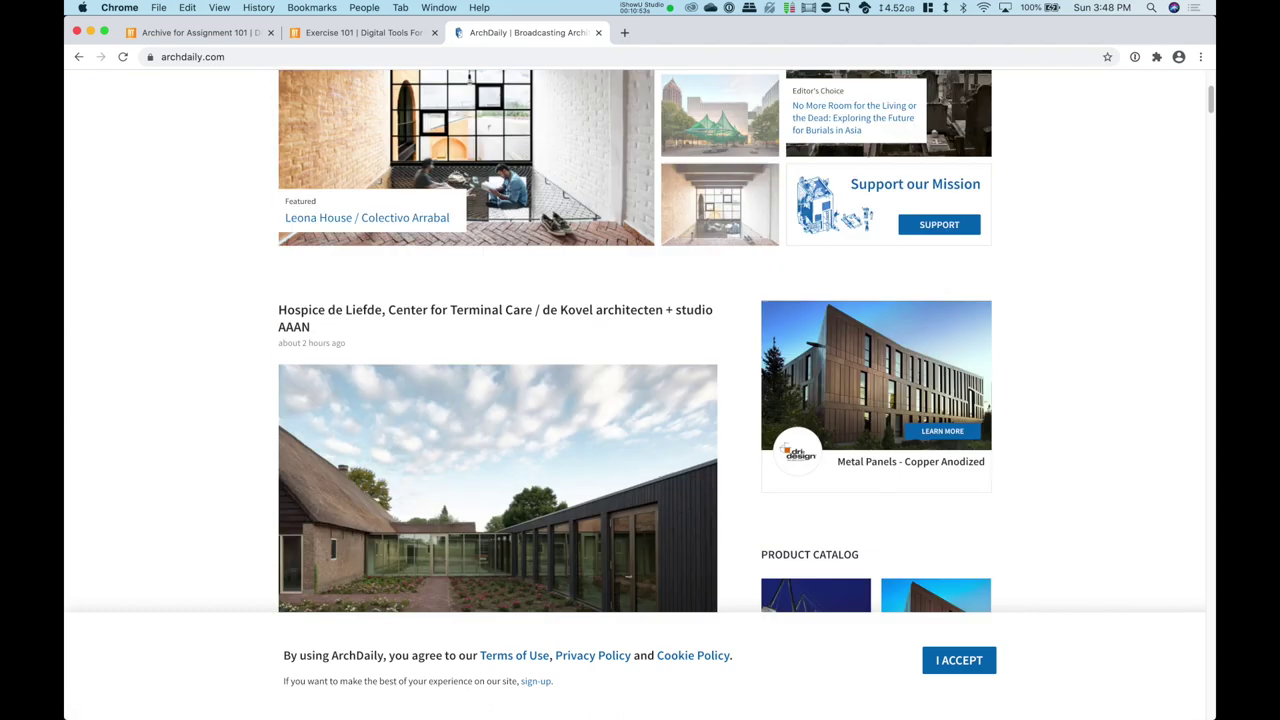
scroll(635, 390, "up", 3)
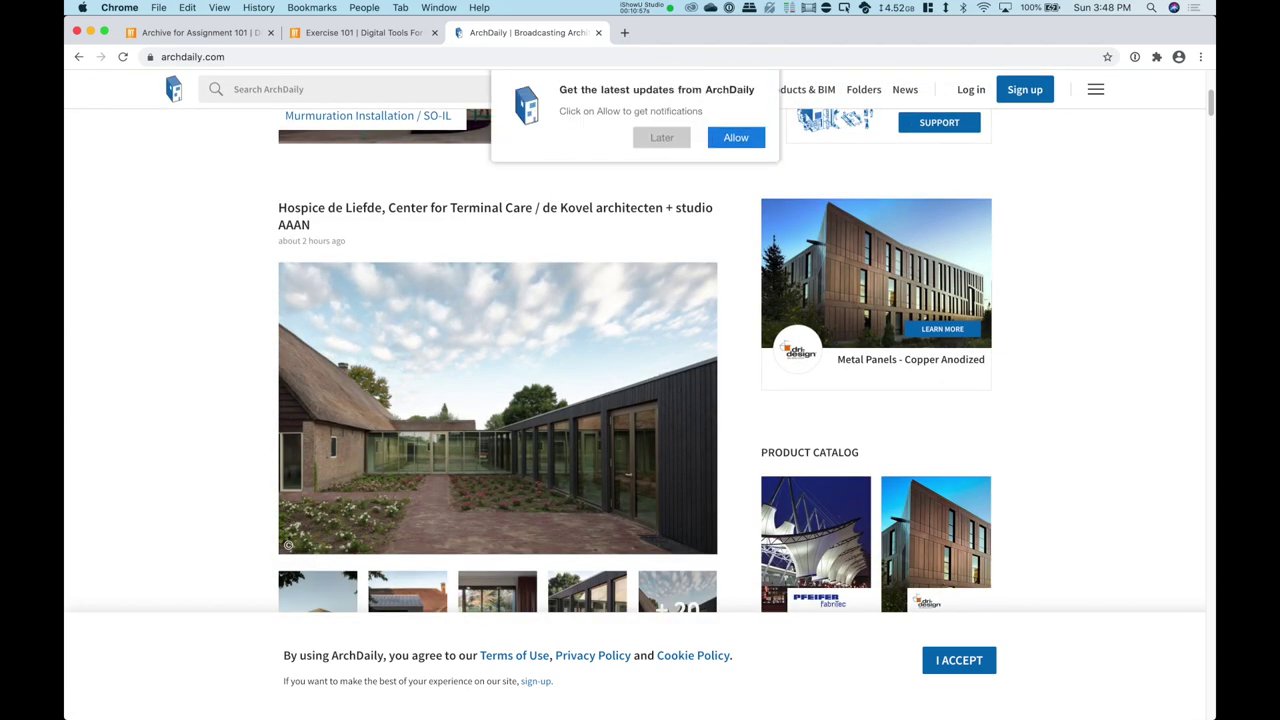
scroll(635, 390, "down", 5)
scroll(635, 390, "up", 2)
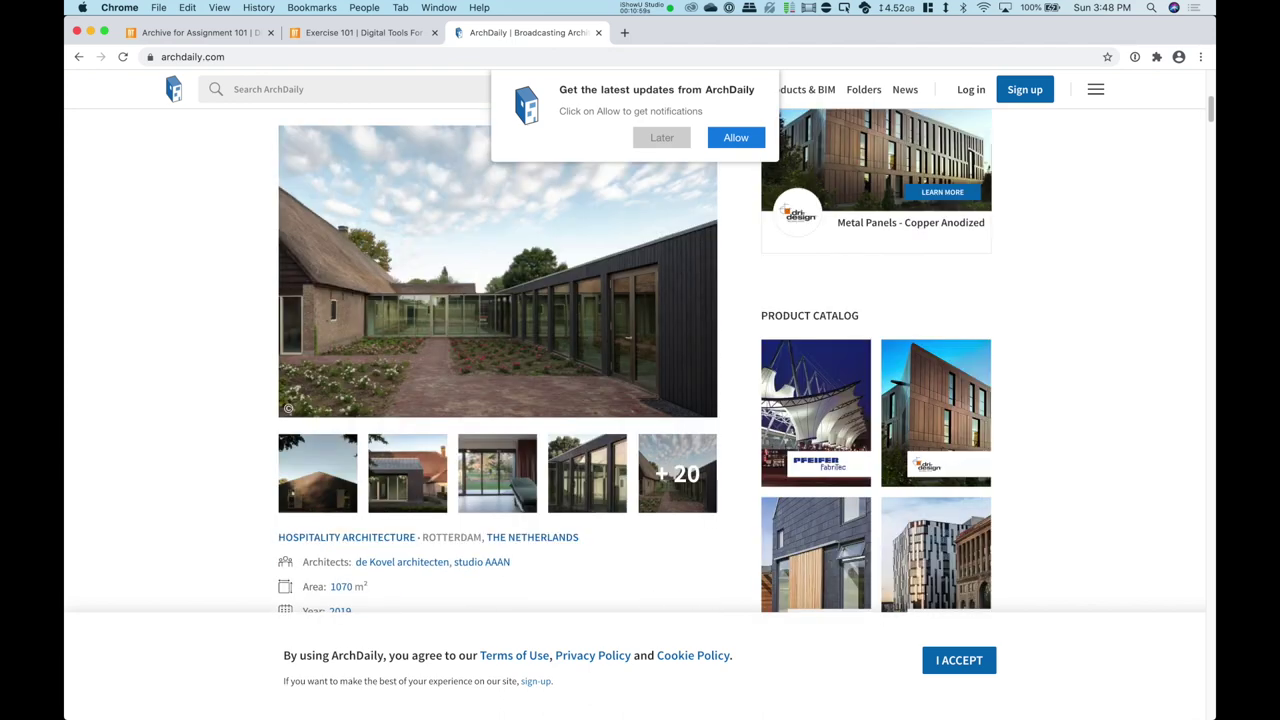
left_click(635, 390)
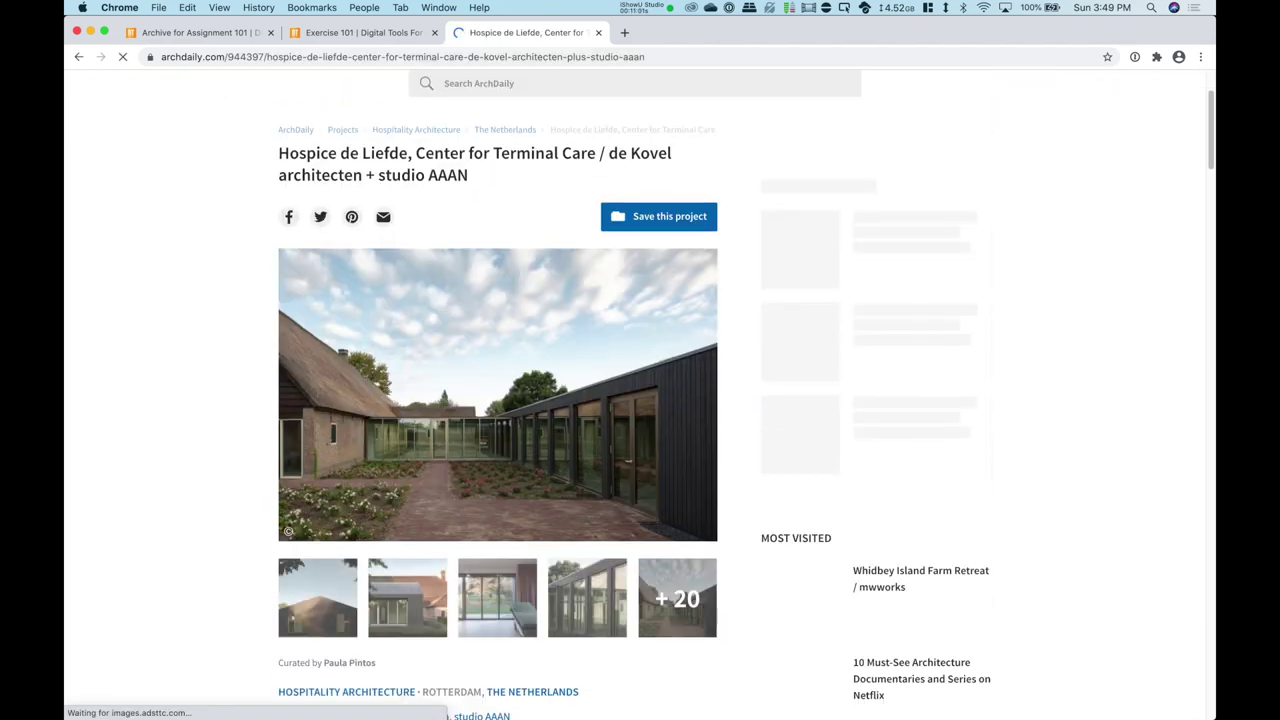
scroll(635, 390, "down", 1)
scroll(635, 390, "down", 3)
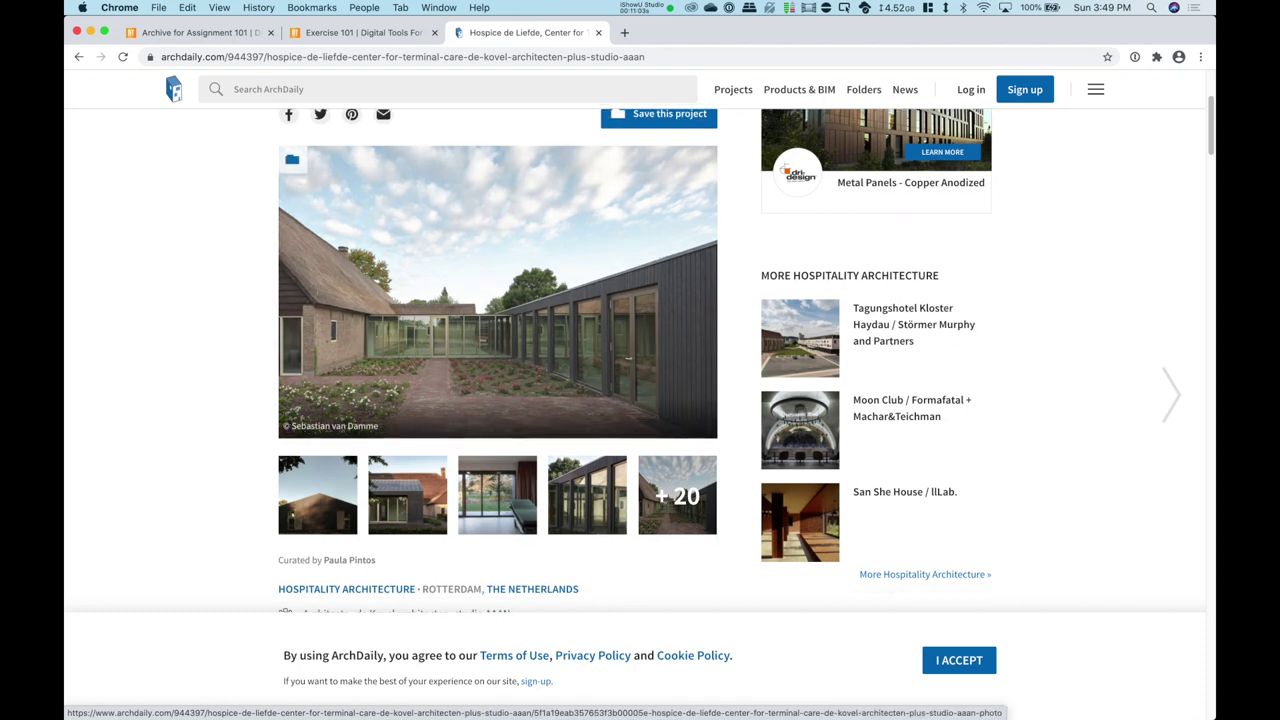
scroll(635, 390, "up", 5)
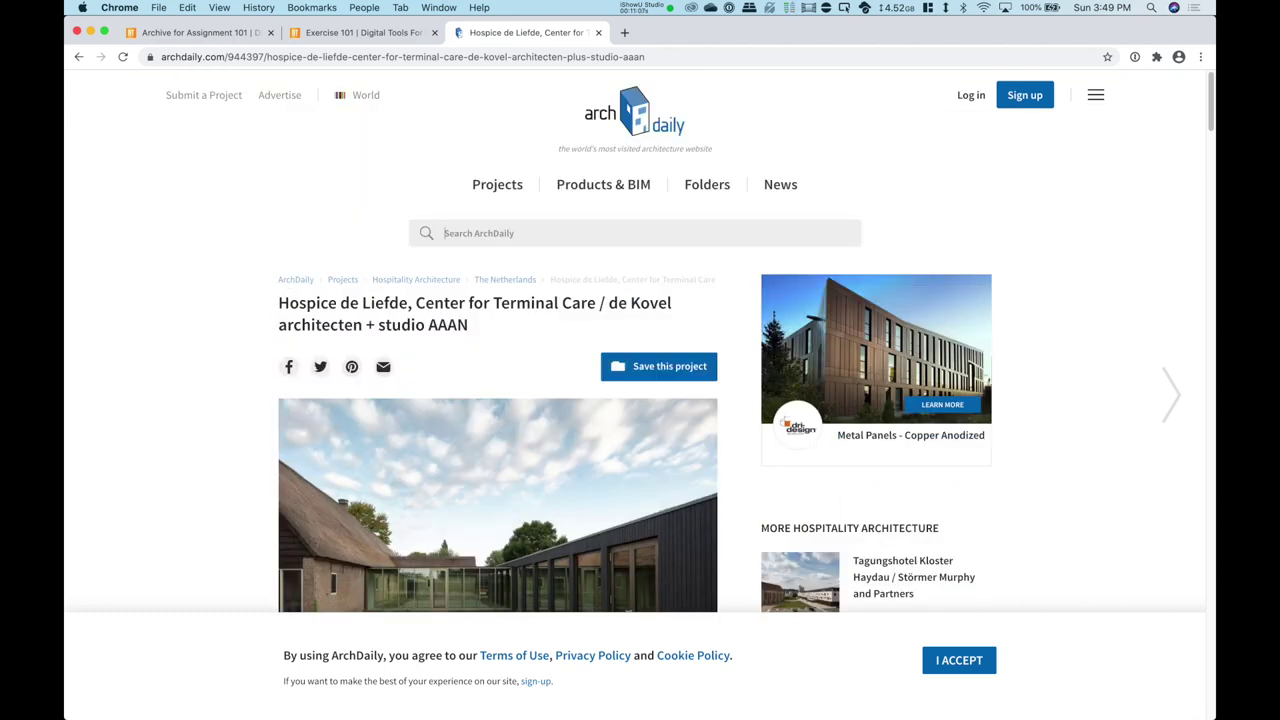
Step: Search ArchDaily for 'pantheon' and scroll through the 195 results
type("pantheon")
key("Return")
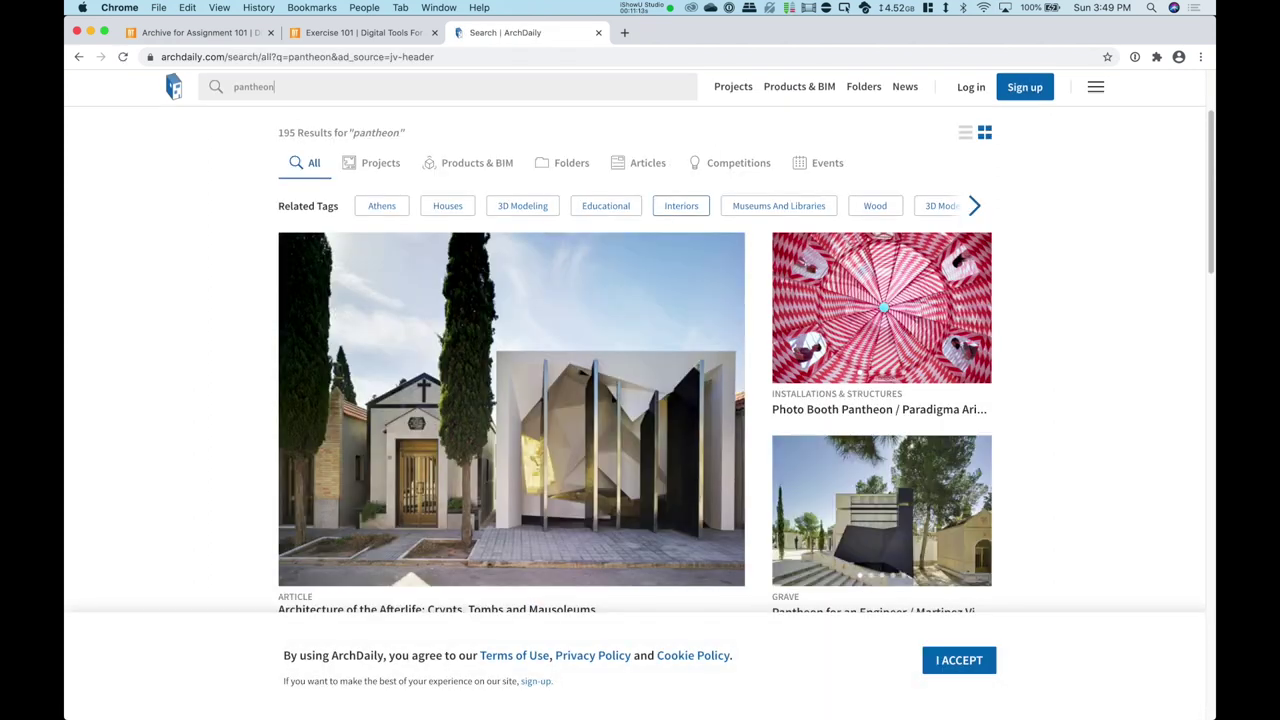
scroll(635, 360, "down", 5)
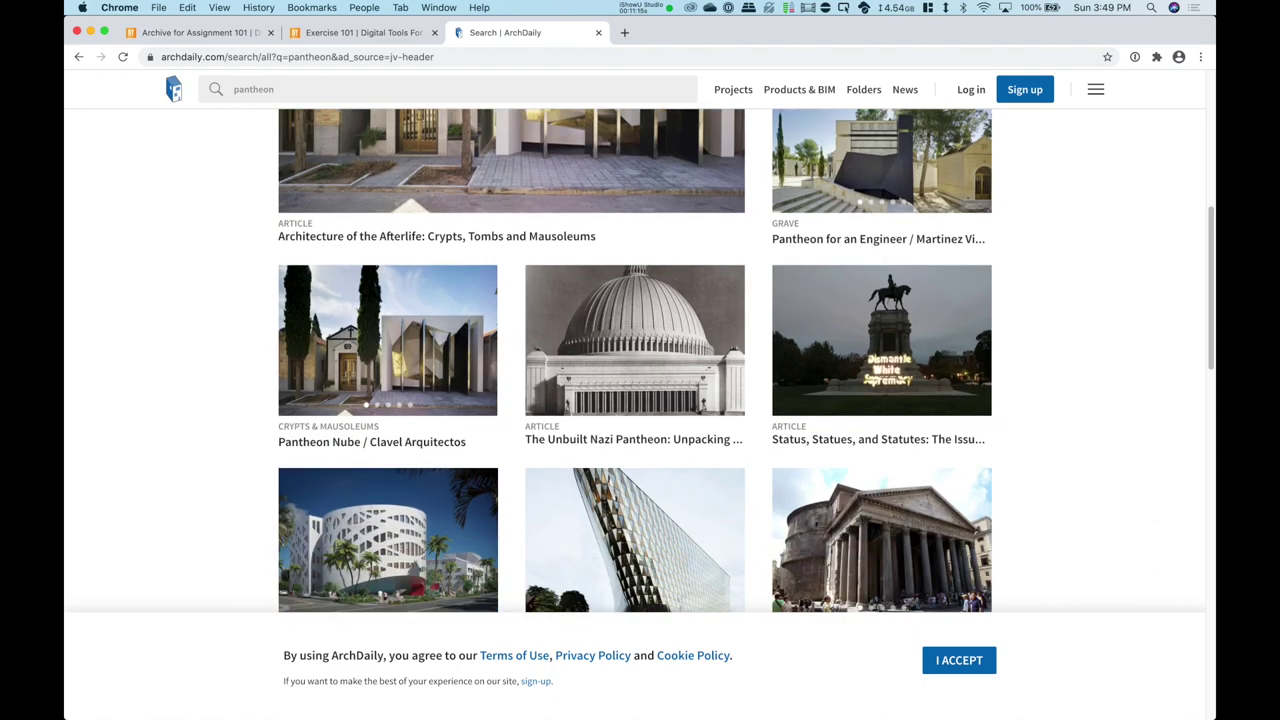
scroll(880, 280, "down", 4)
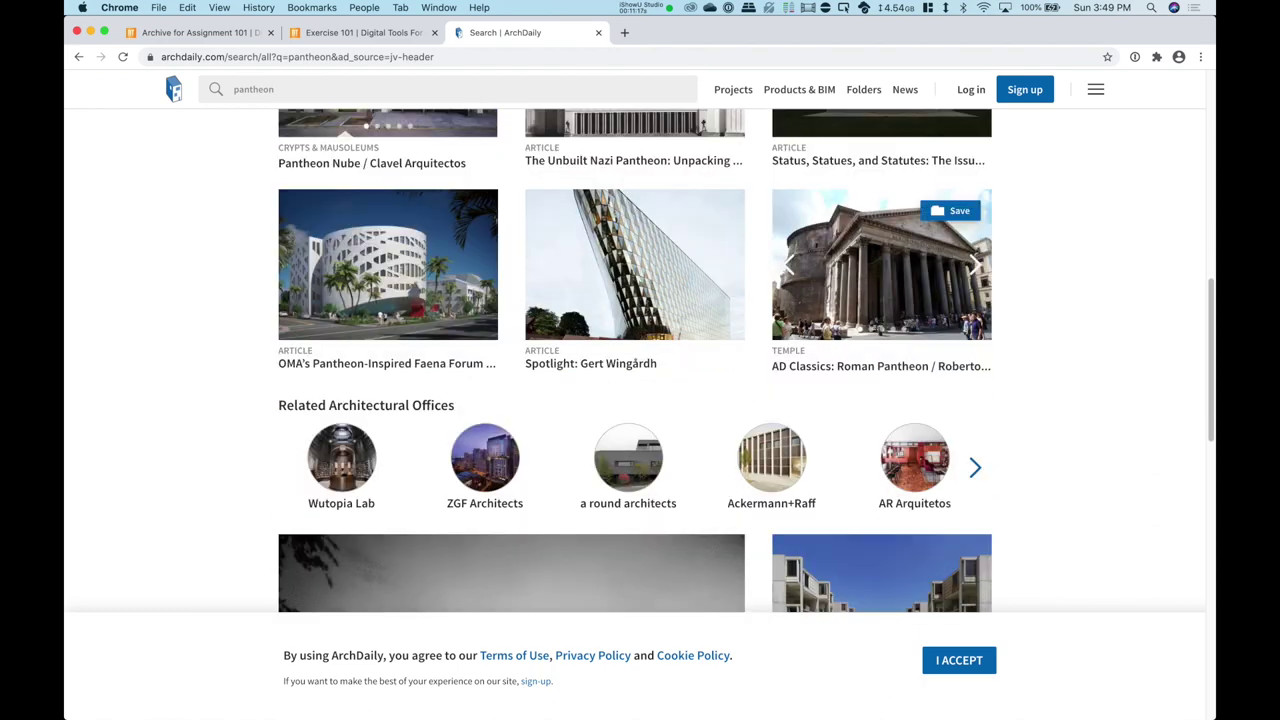
Step: Read the AD Classics: Roman Pantheon article, enlarge its dome interior photo, then return to Exercise 101
left_click(880, 270)
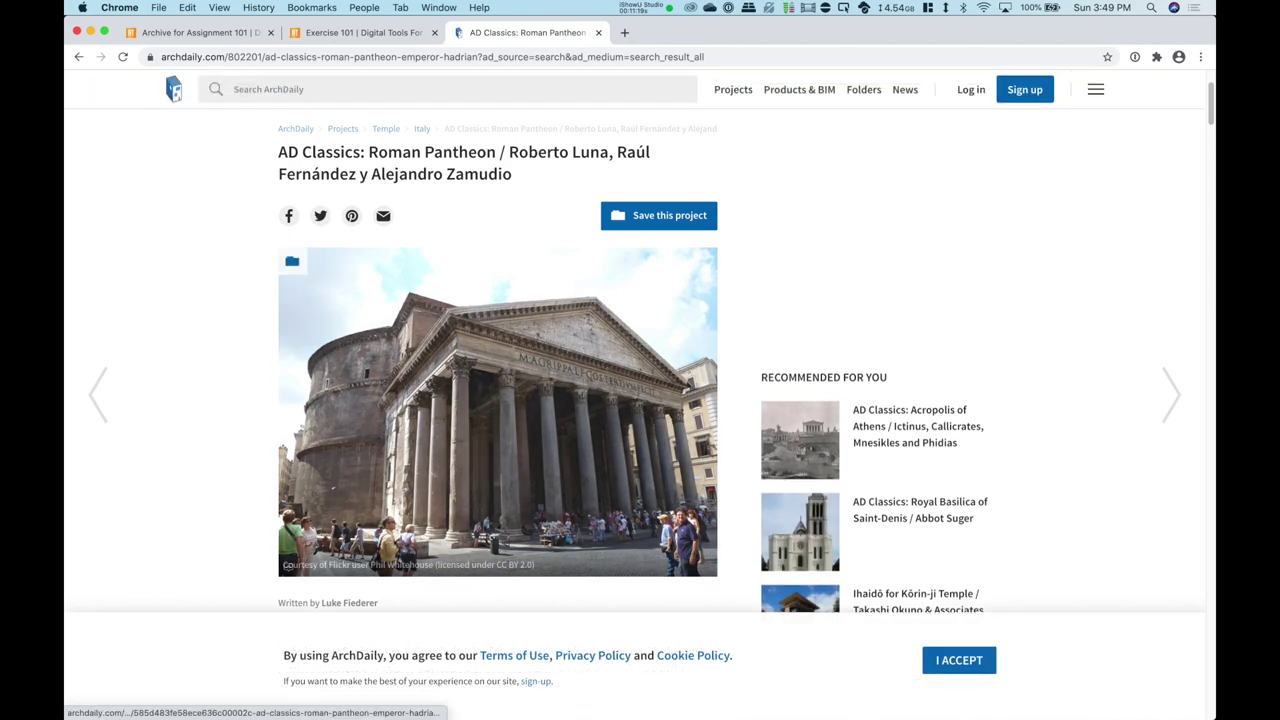
scroll(500, 360, "down", 1)
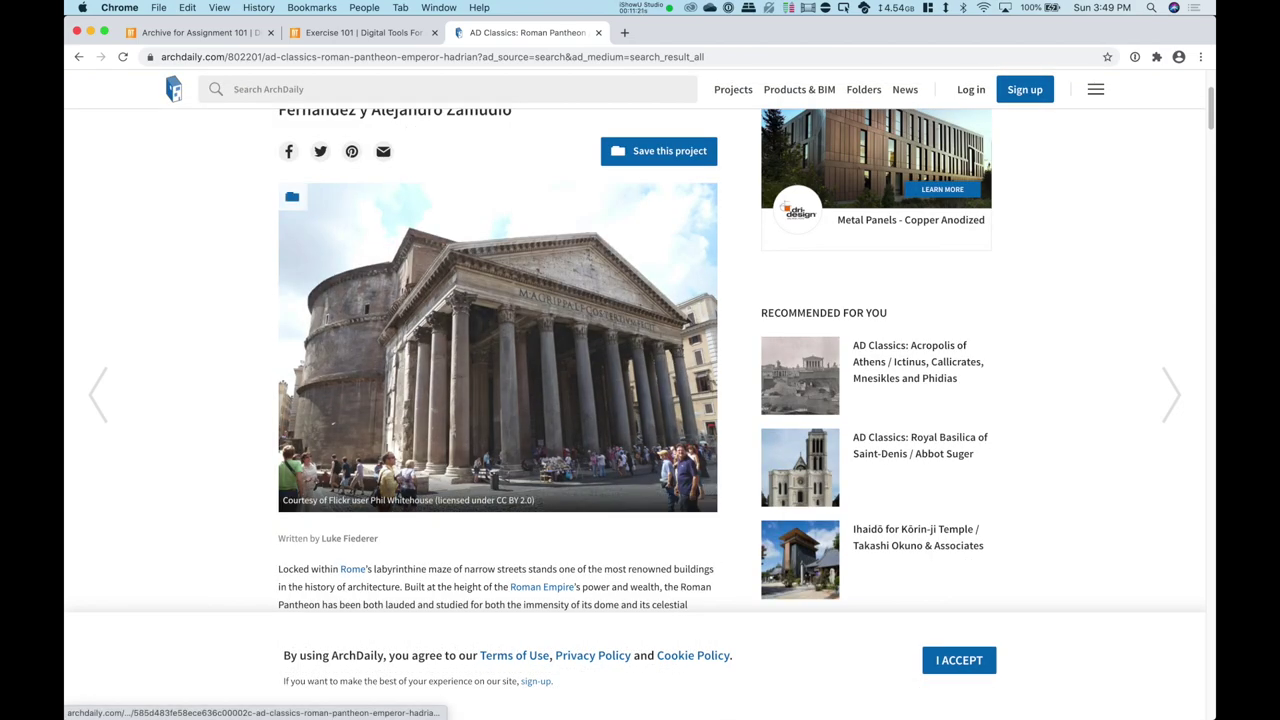
scroll(500, 360, "down", 9)
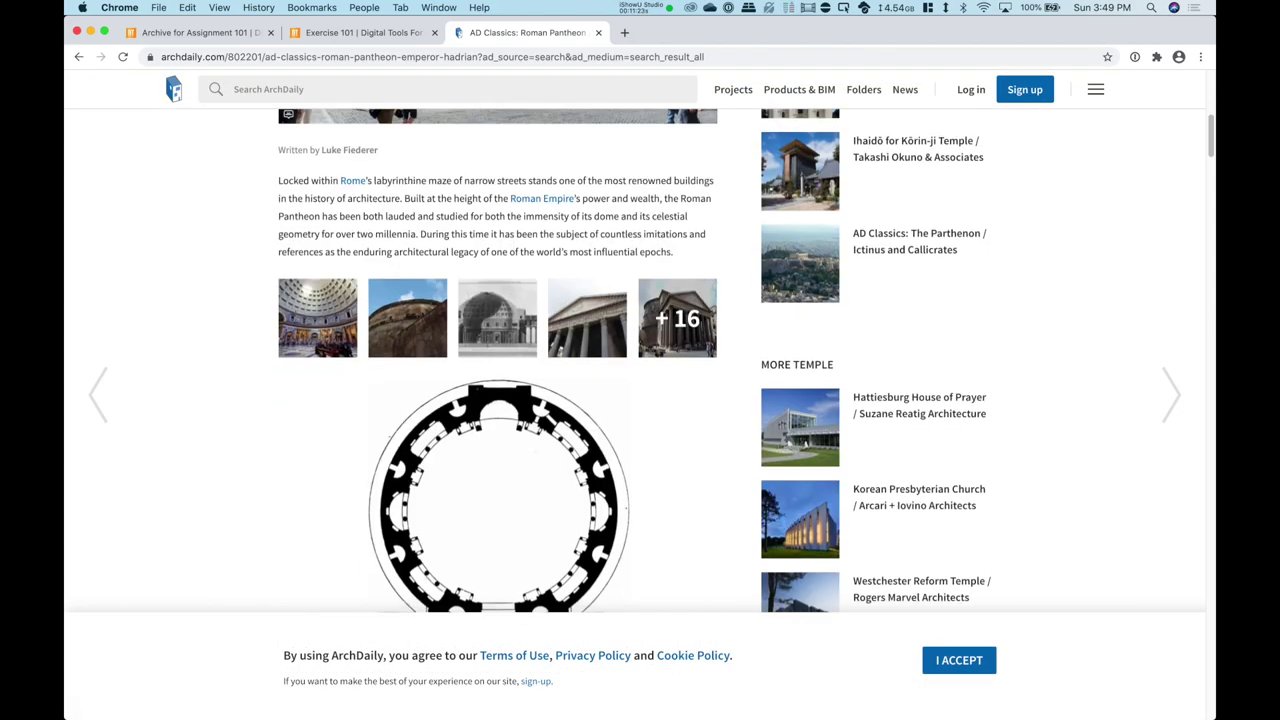
scroll(500, 360, "down", 5)
scroll(500, 360, "up", 14)
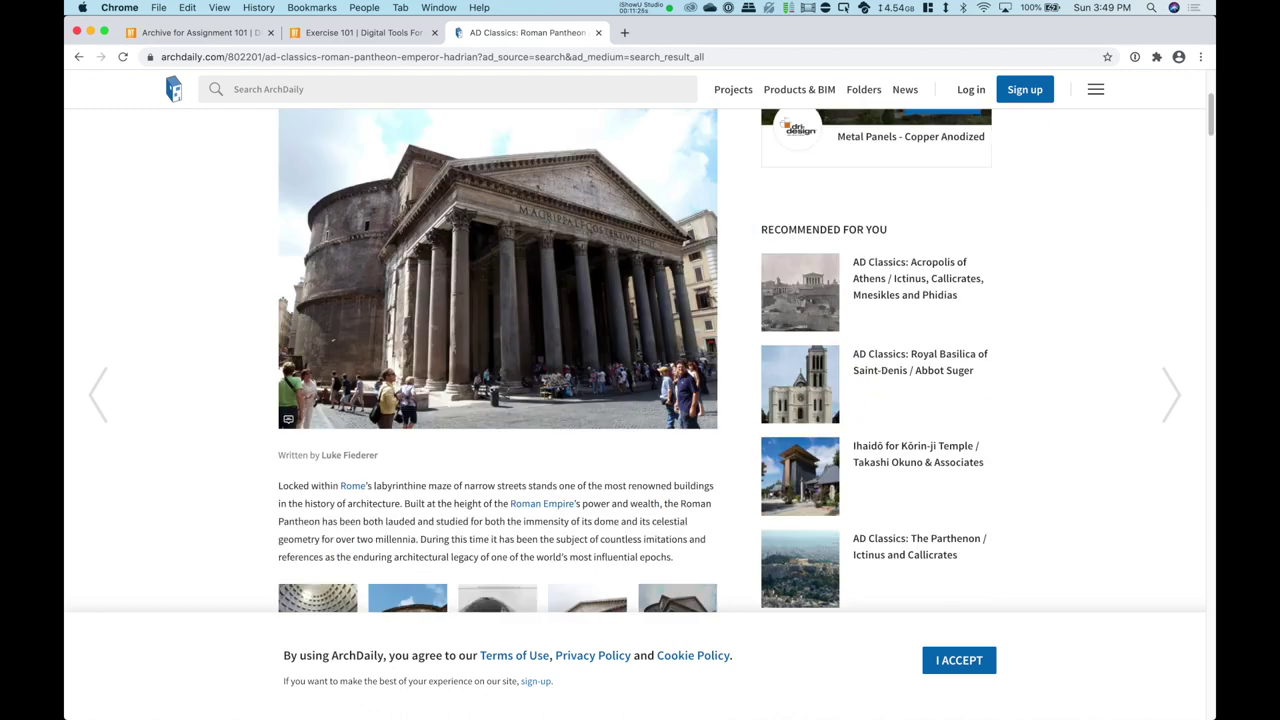
scroll(500, 360, "down", 3)
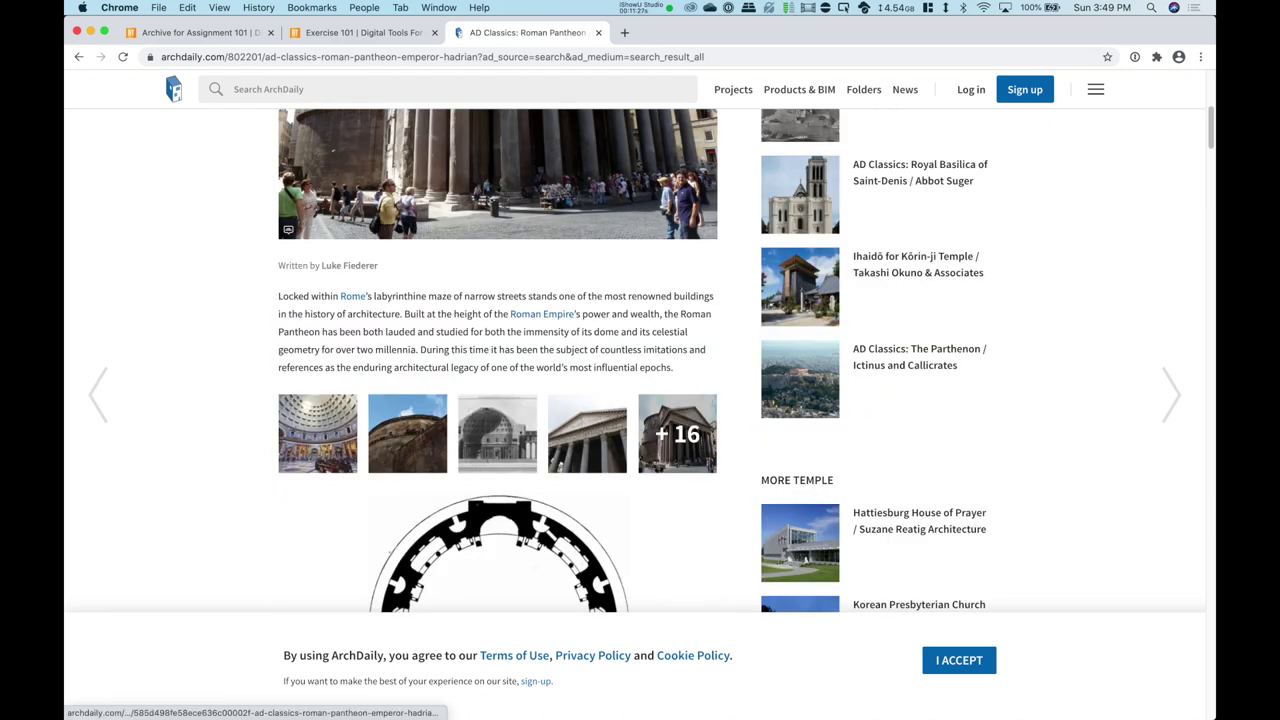
left_click(317, 433)
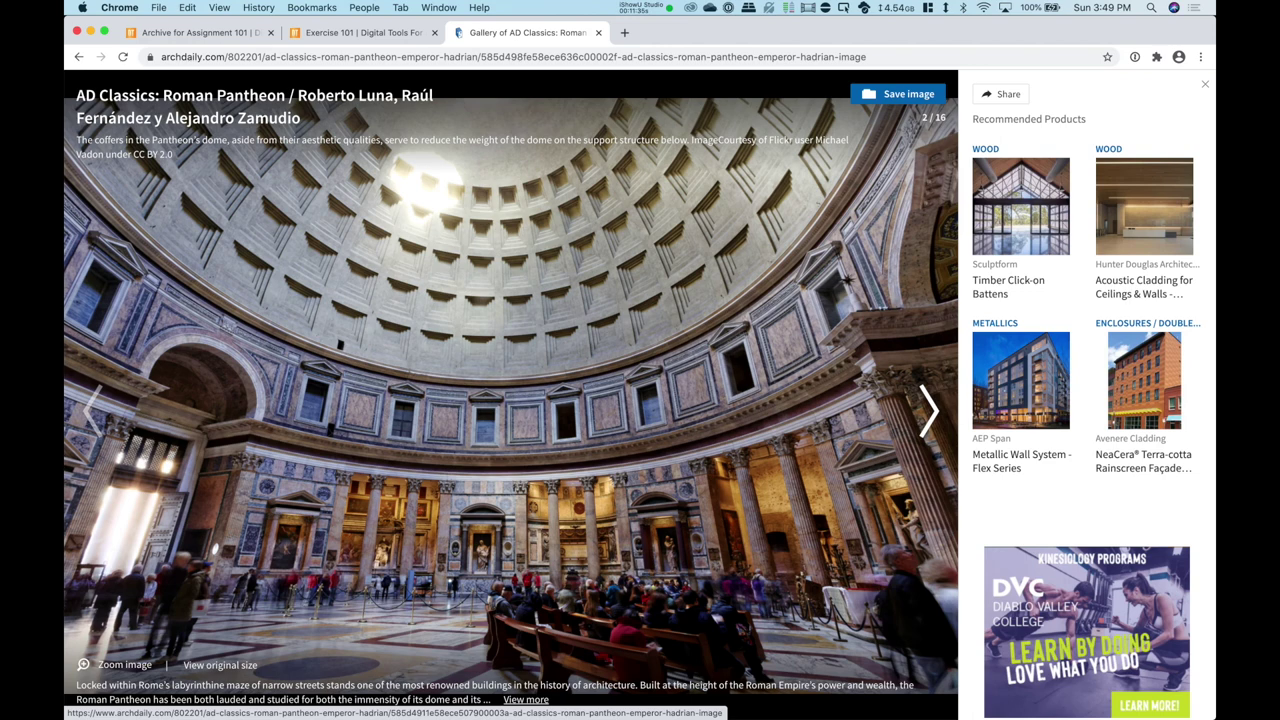
left_click(362, 32)
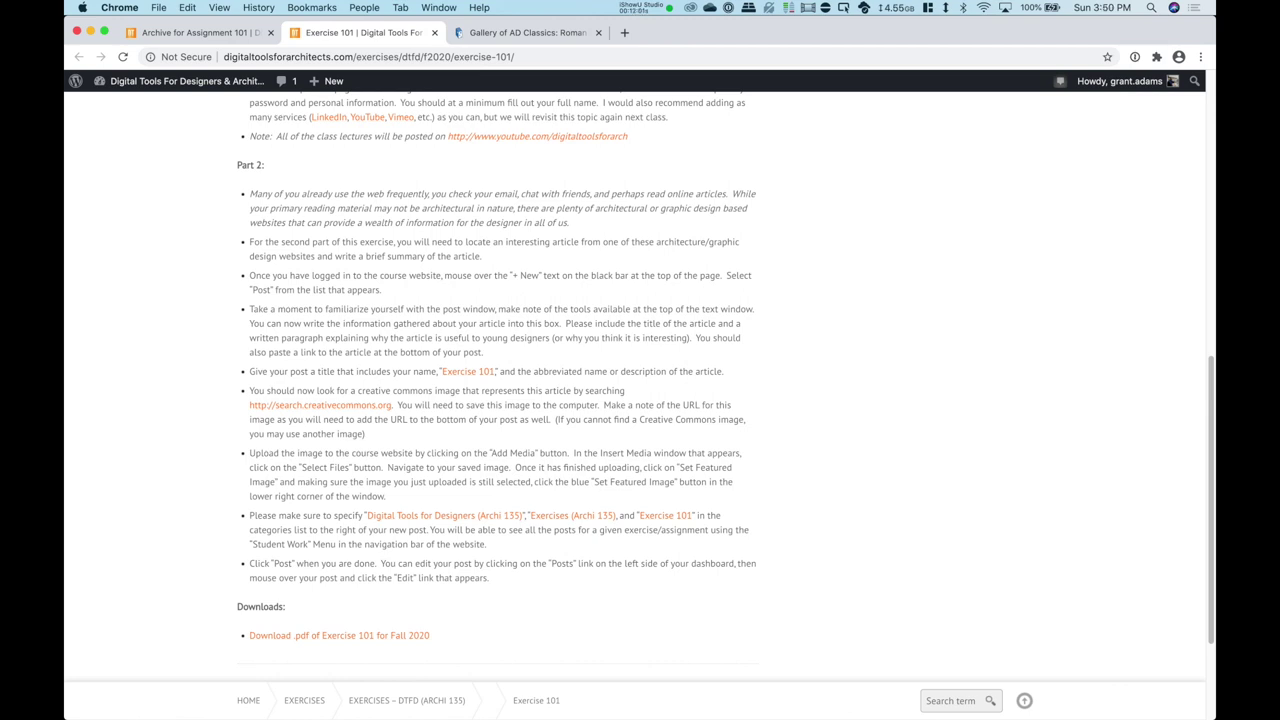
Step: Start a new blog post from the admin bar's + New > Post menu
mouse_move(328, 81)
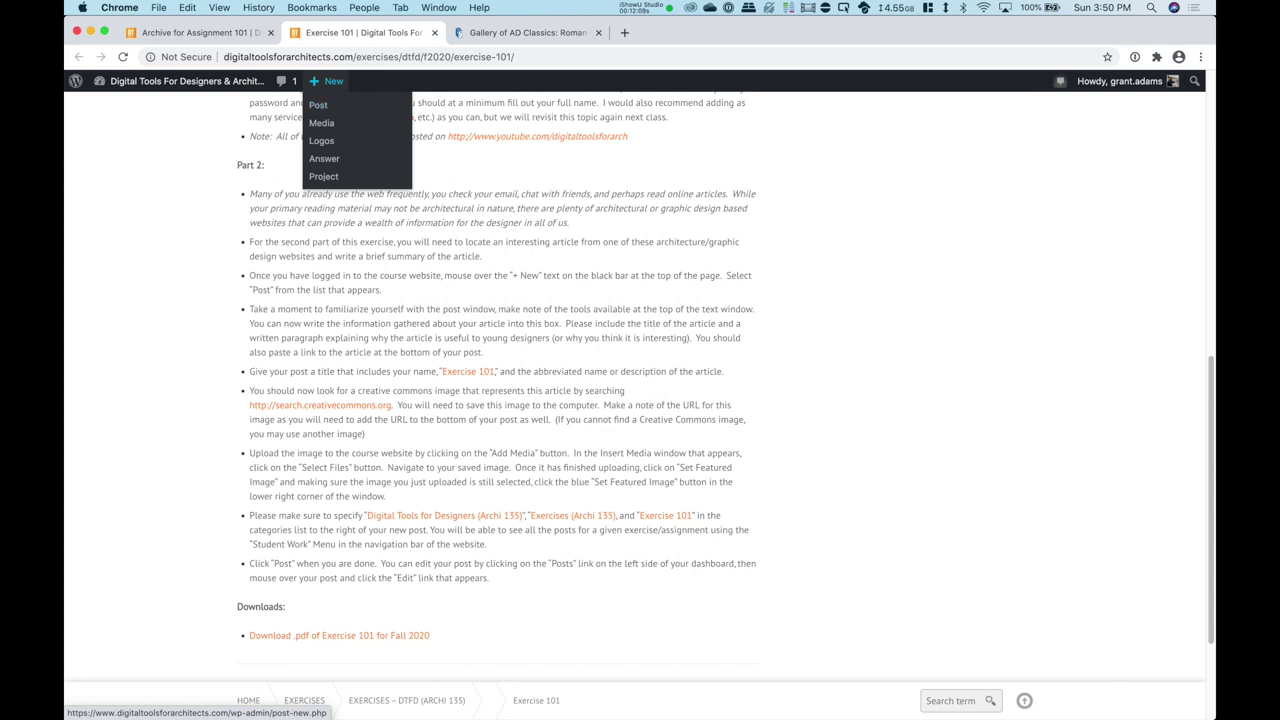
left_click(318, 104)
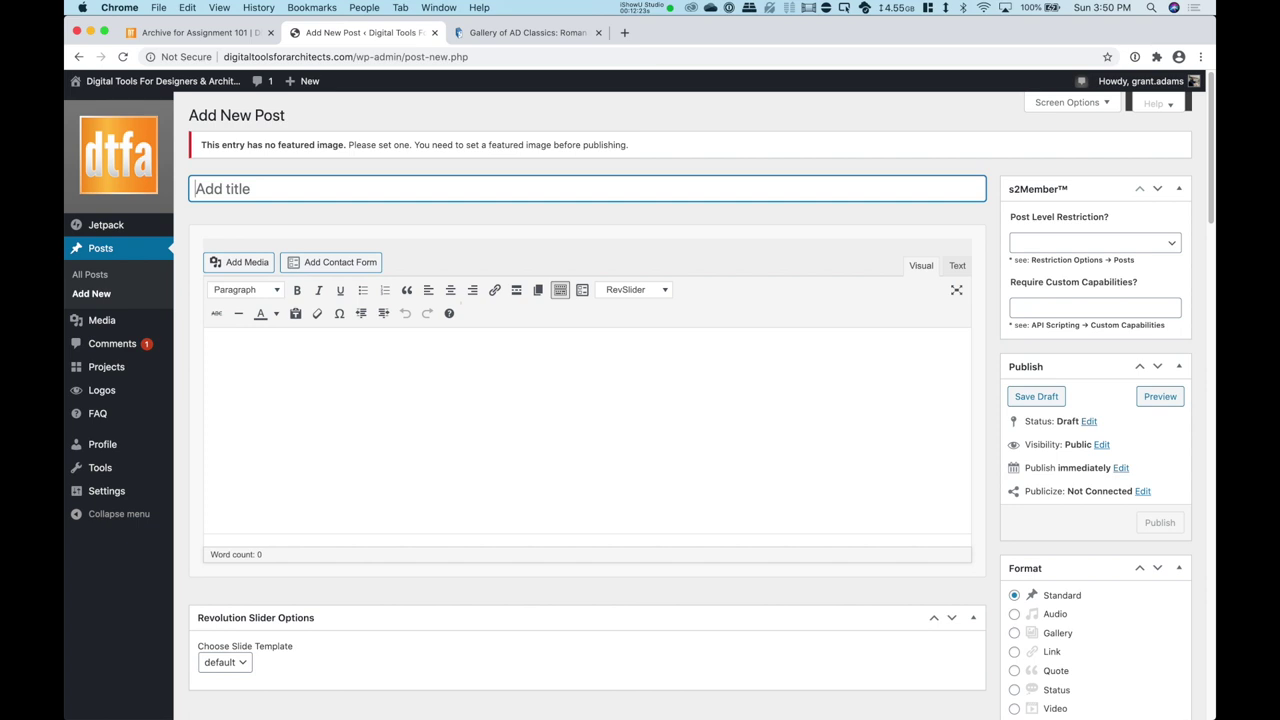
Step: Title the post 'Exercise 101' with the author's name and add a 'Roman Pantheon' heading
type("Exercise 101 - Grant Adams")
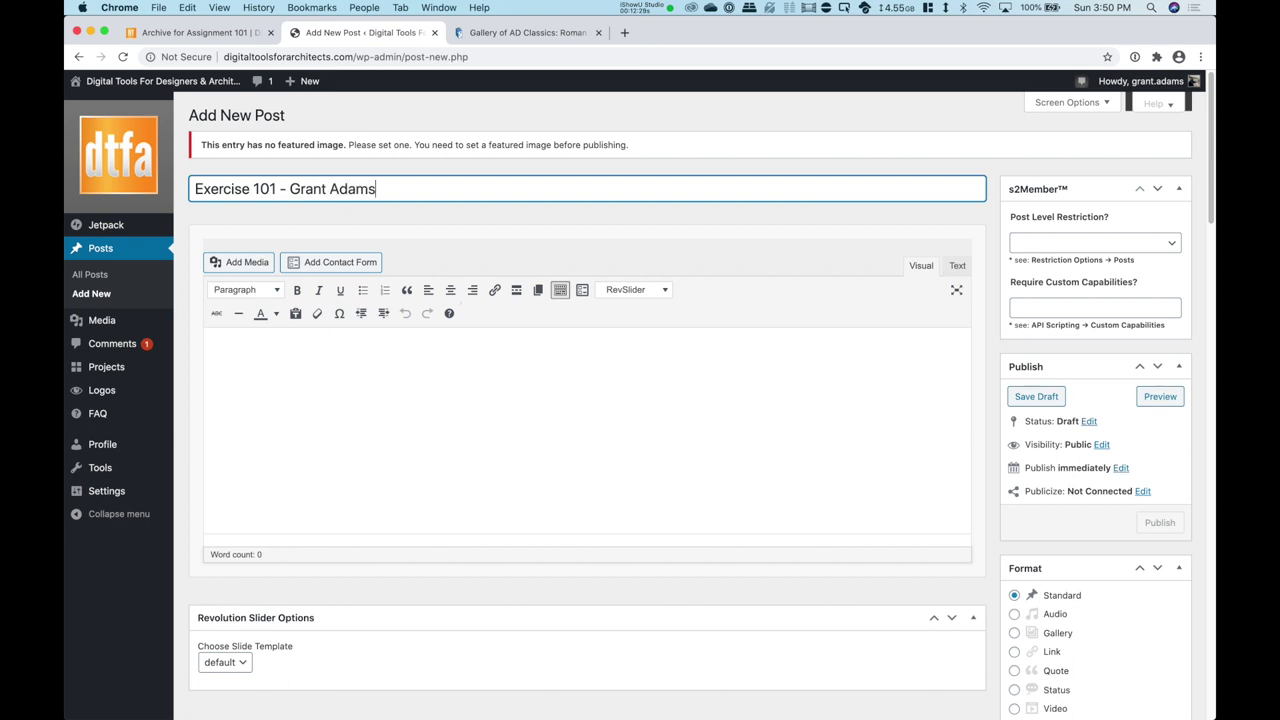
left_click(205, 336)
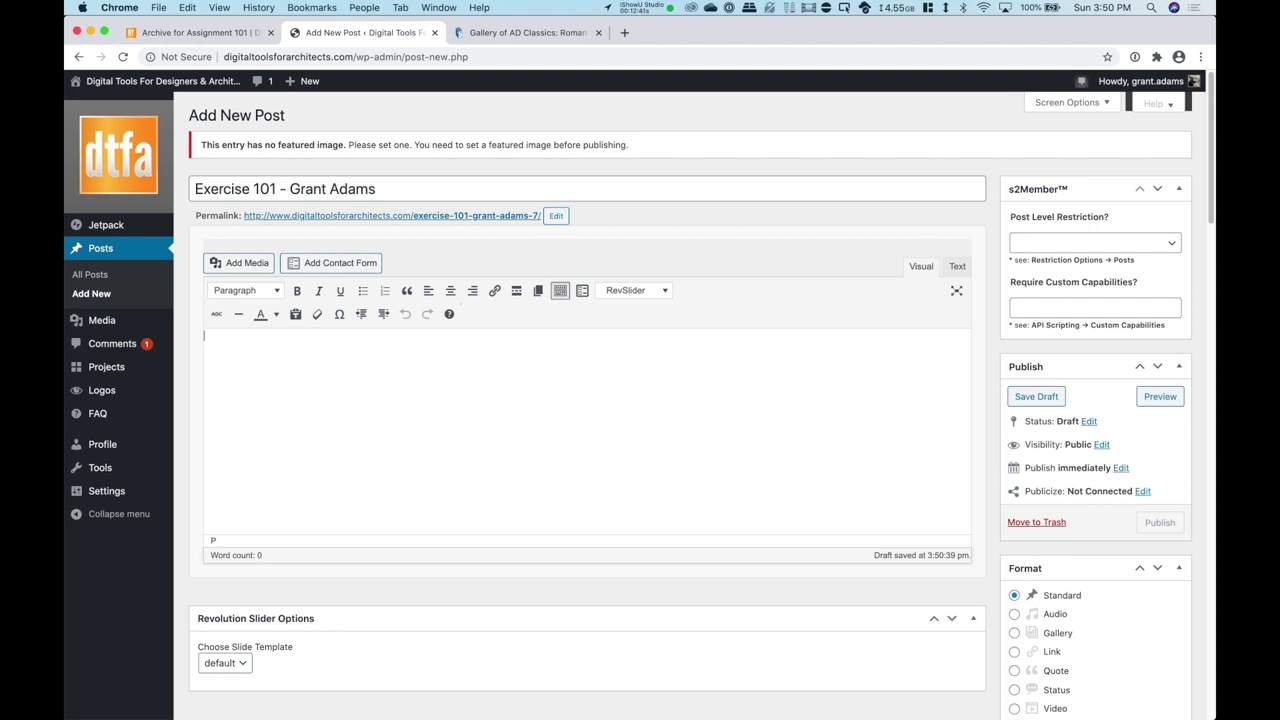
type("Roman Pantheon")
key("Return")
Step: Write that the Pantheon was built in AD 113 and was the largest spanning dome until 1949
type("The pan")
key("BackSpace")
key("BackSpace")
key("BackSpace")
type("Panthon was build")
key("BackSpace")
type("t in AD")
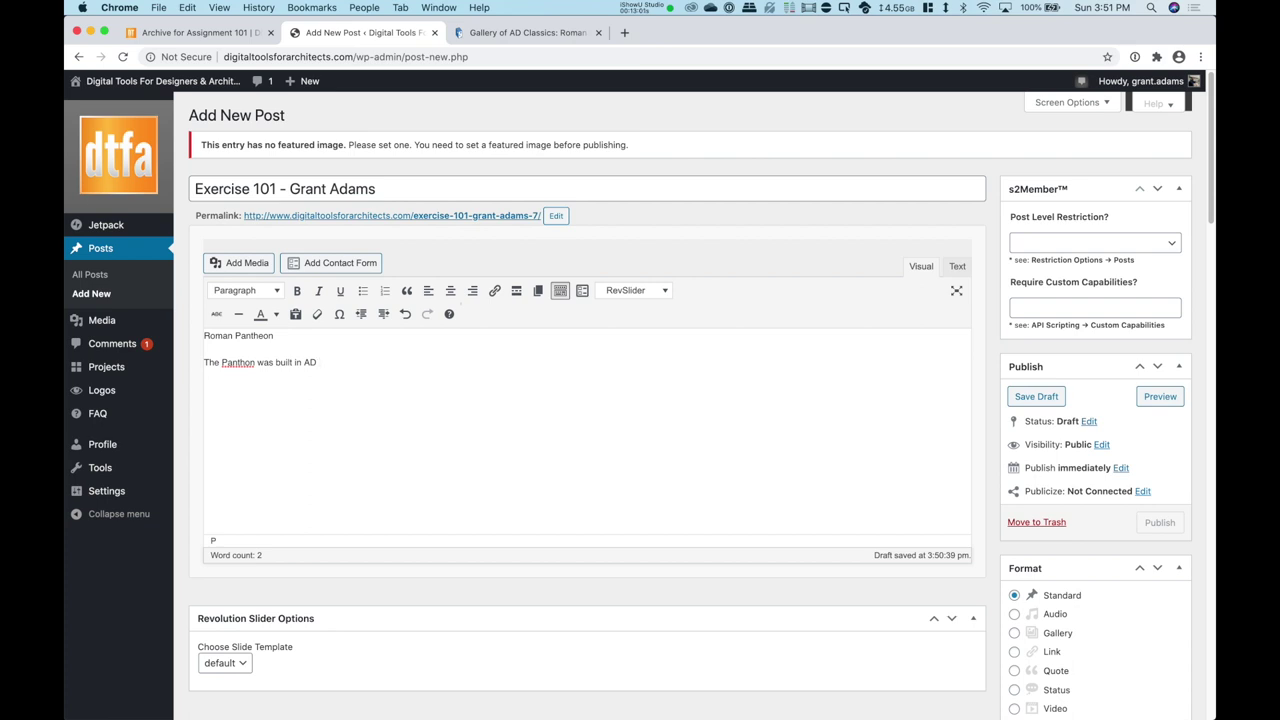
type(" 113 and was the largest spanning dome un")
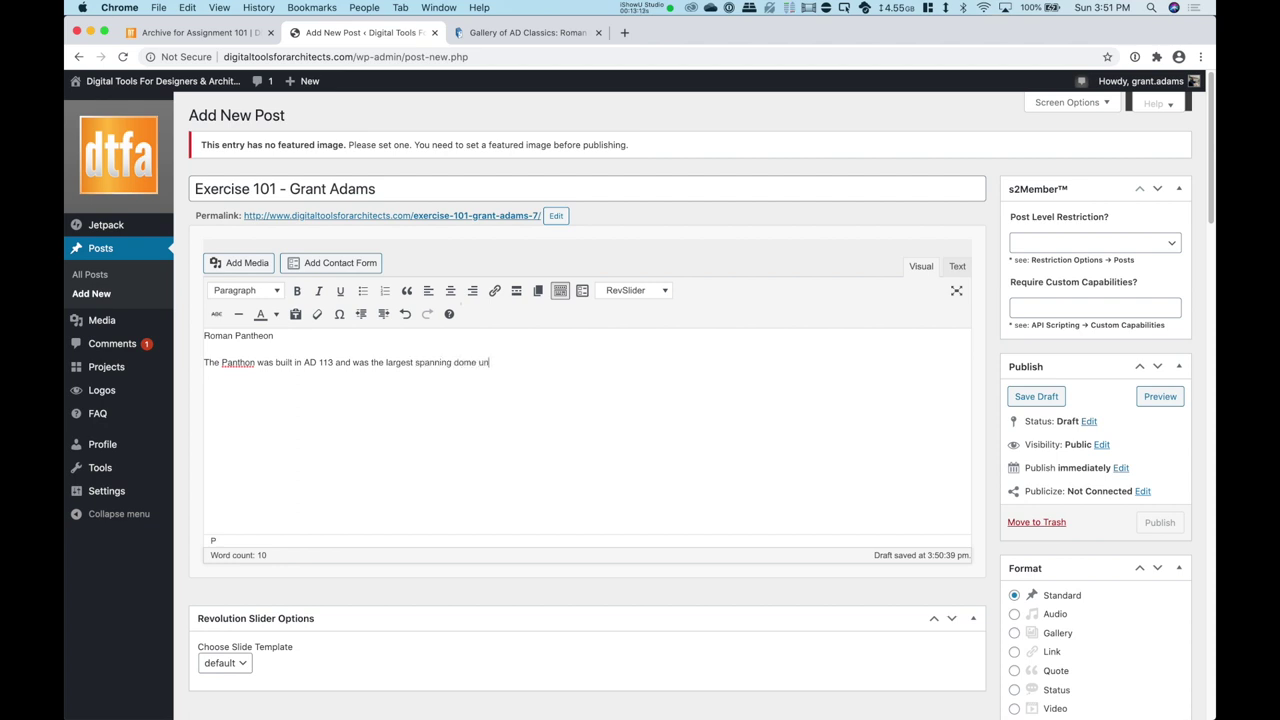
type("til 1949.")
Step: Fix the Pantheon spelling and add a sentence introducing an interesting Arch Daily link to the Pantheon
left_click(245, 362)
type("e")
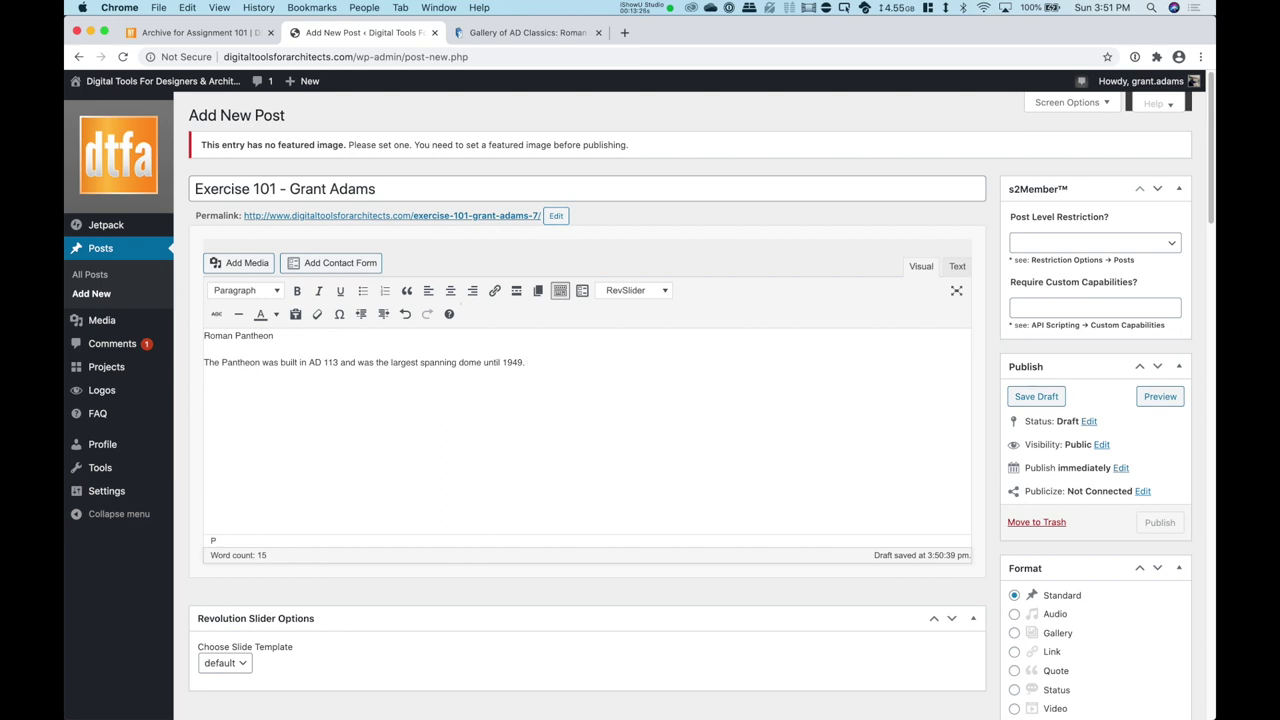
type("Herfe is")
key("BackSpace")
key("BackSpace")
key("BackSpace")
key("BackSpace")
type("e is an intersting link to the Pantho")
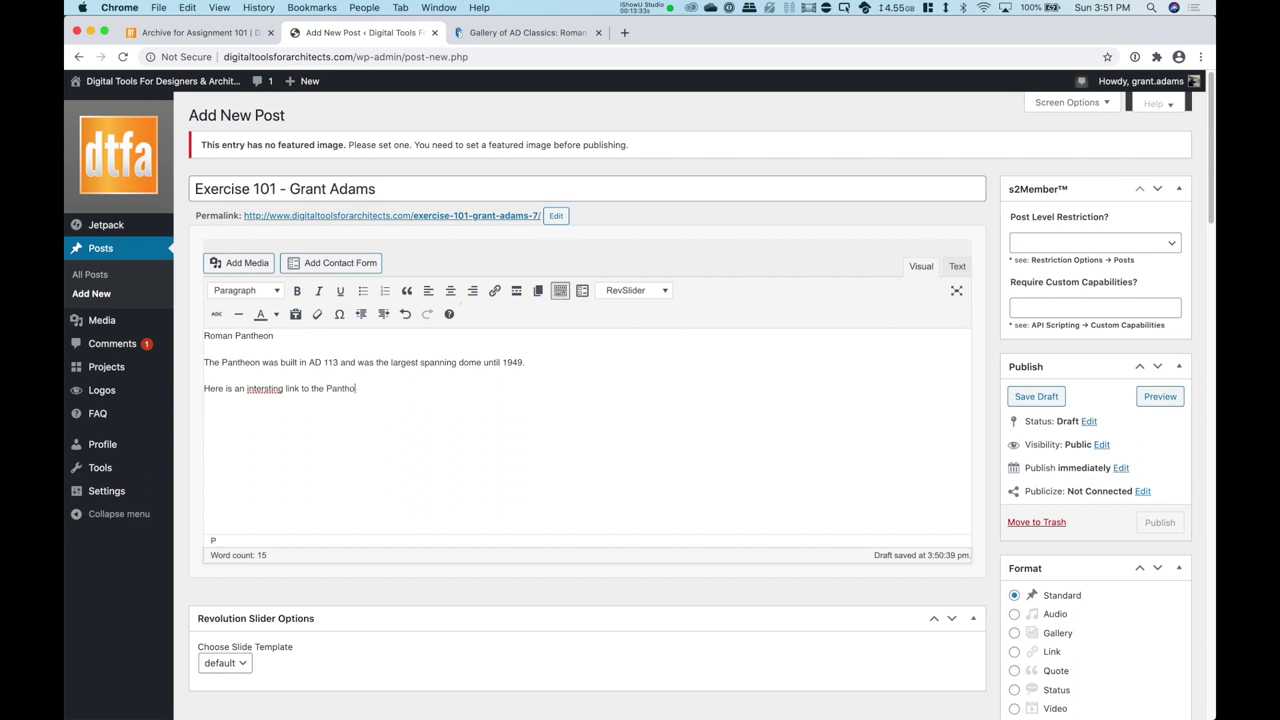
key("BackSpace")
type("eon from Arch Daily:")
right_click(268, 389)
left_click(300, 399)
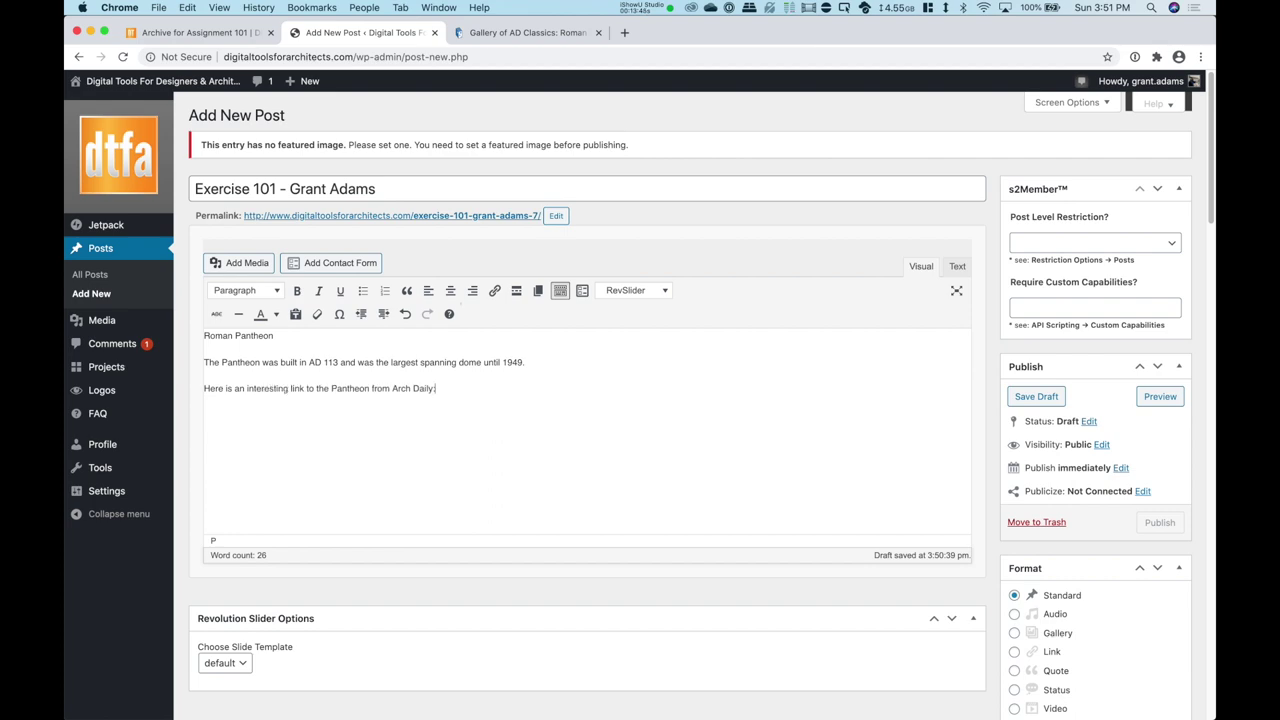
key("Return")
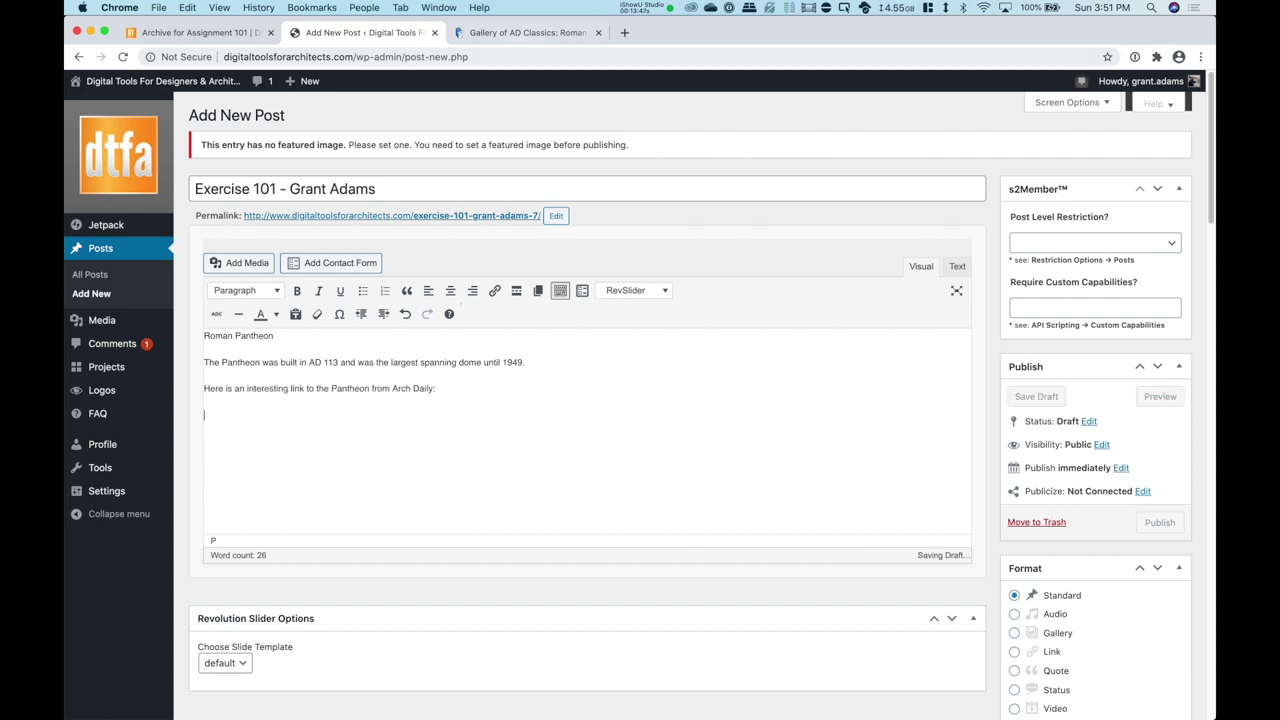
left_click(522, 32)
left_click(500, 57)
Step: Copy the full web address of ArchDaily's Roman Pantheon article from the address bar
key("super+bracketleft")
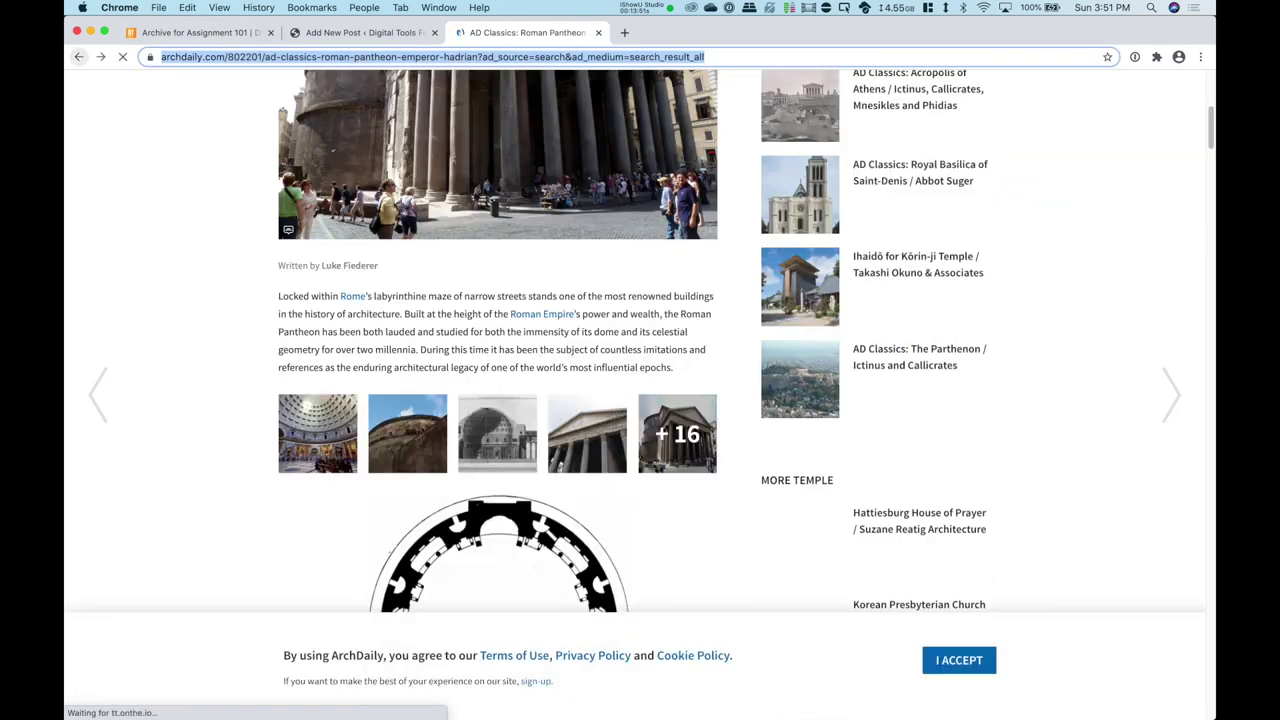
left_click(764, 57)
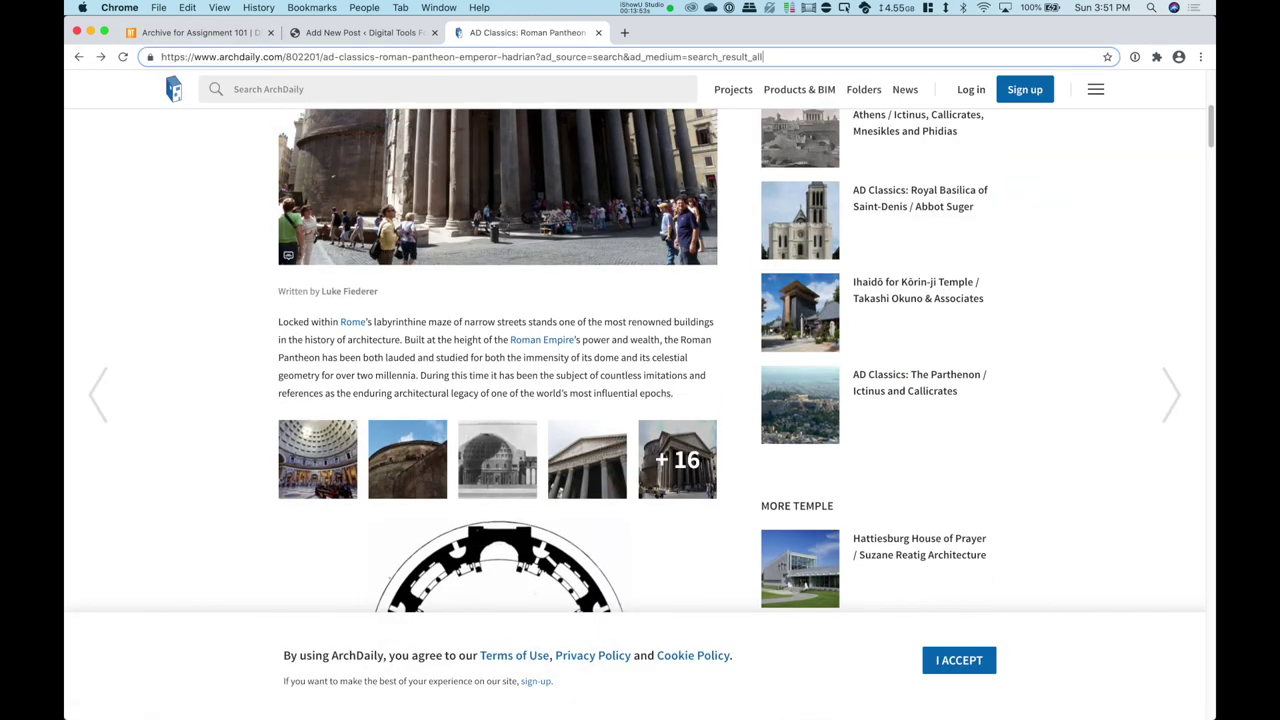
key("super+a")
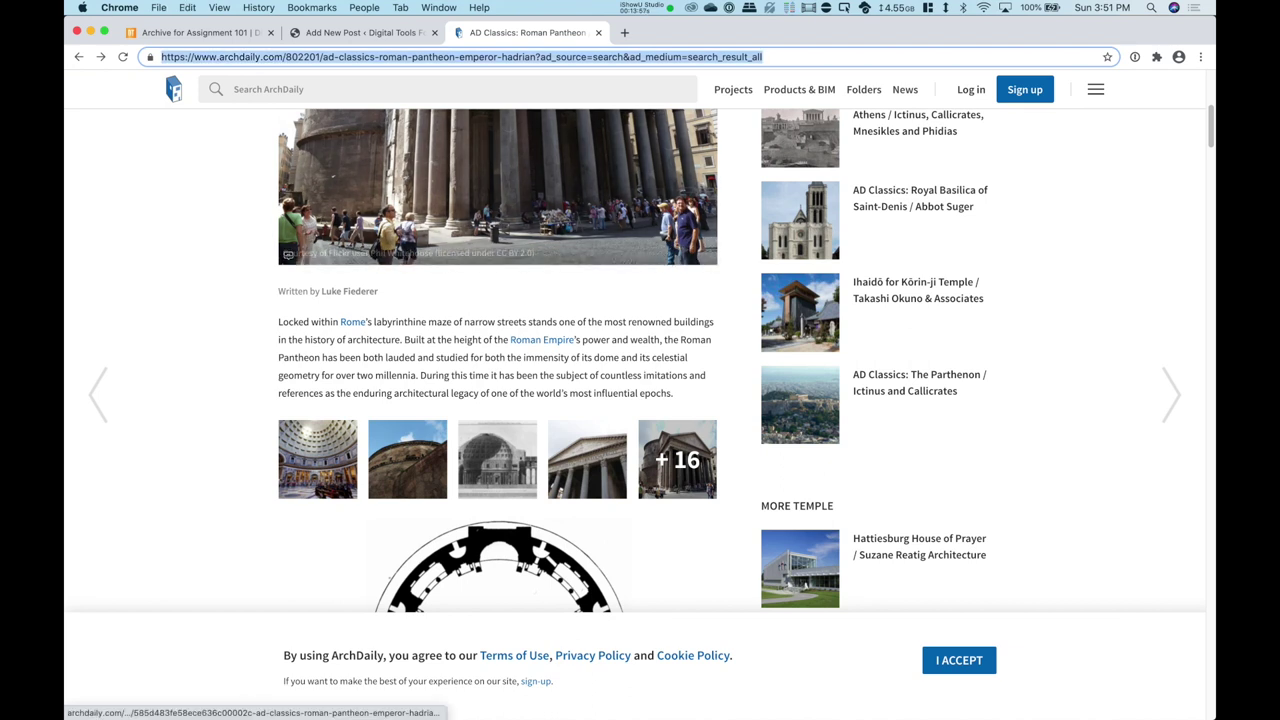
right_click(428, 57)
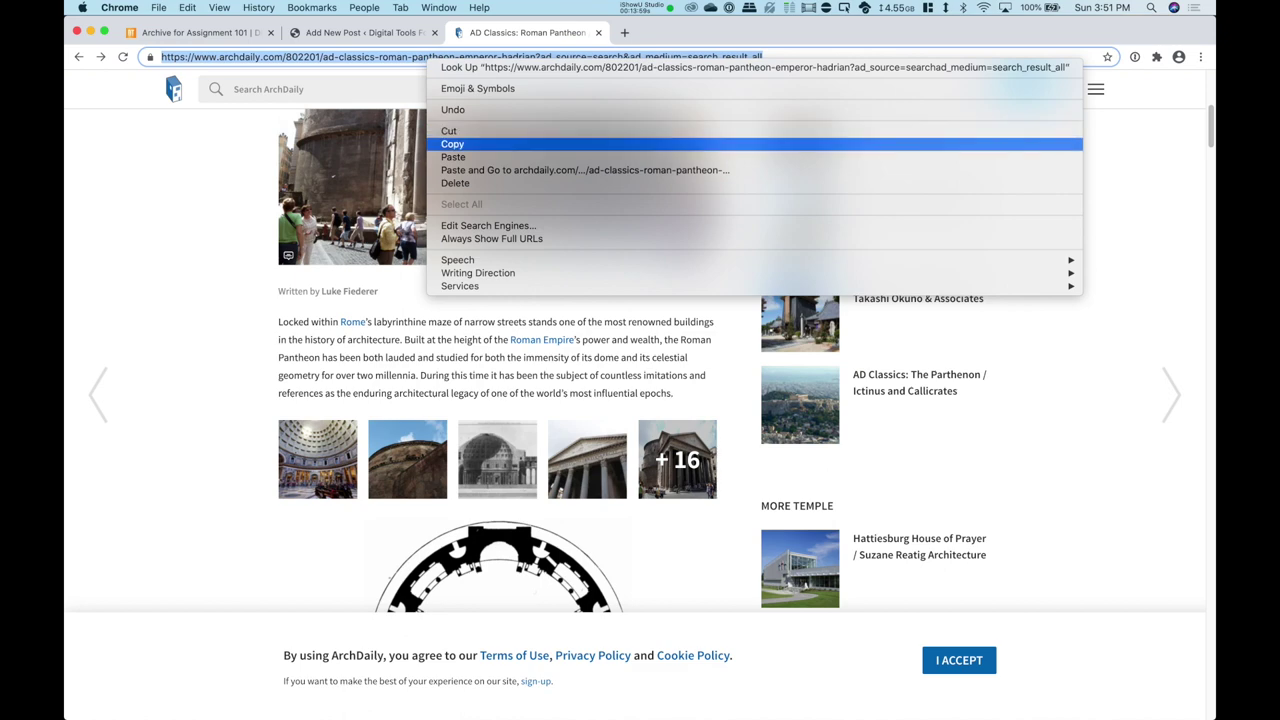
left_click(453, 144)
key("super+alt+Left")
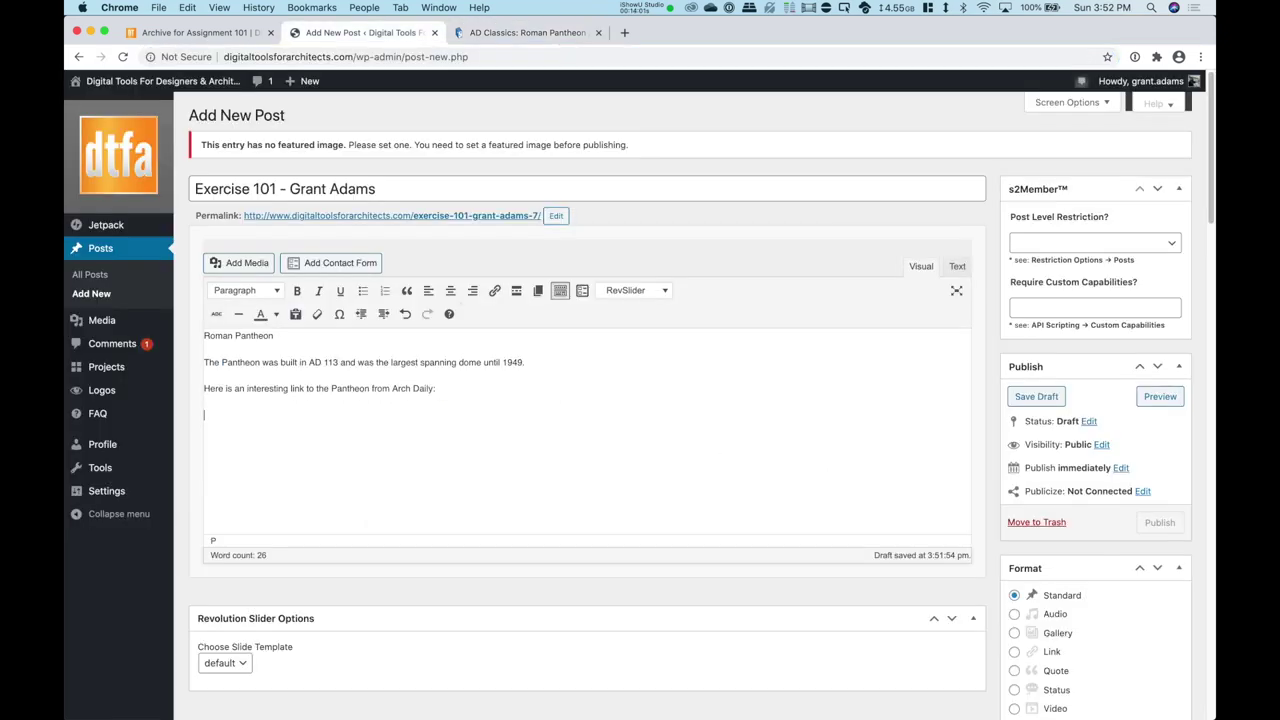
Step: Paste the Pantheon article address as a bulleted item and make it a working link
right_click(218, 411)
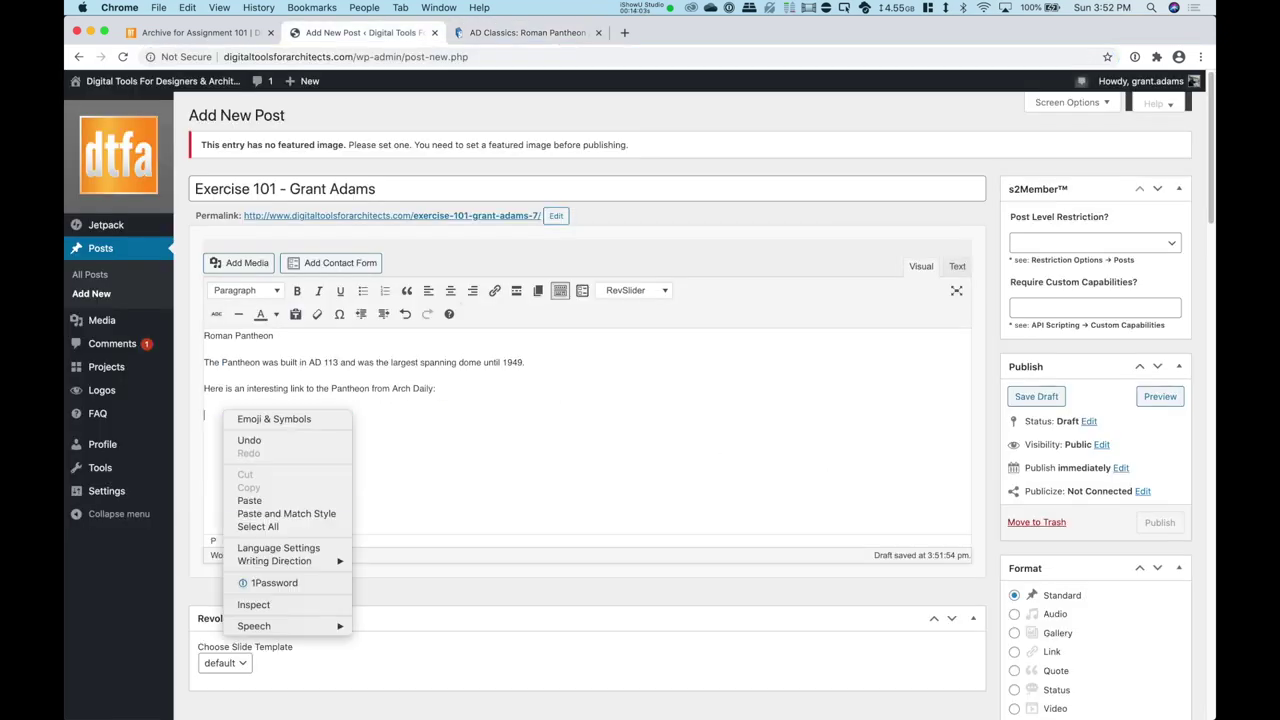
left_click(250, 500)
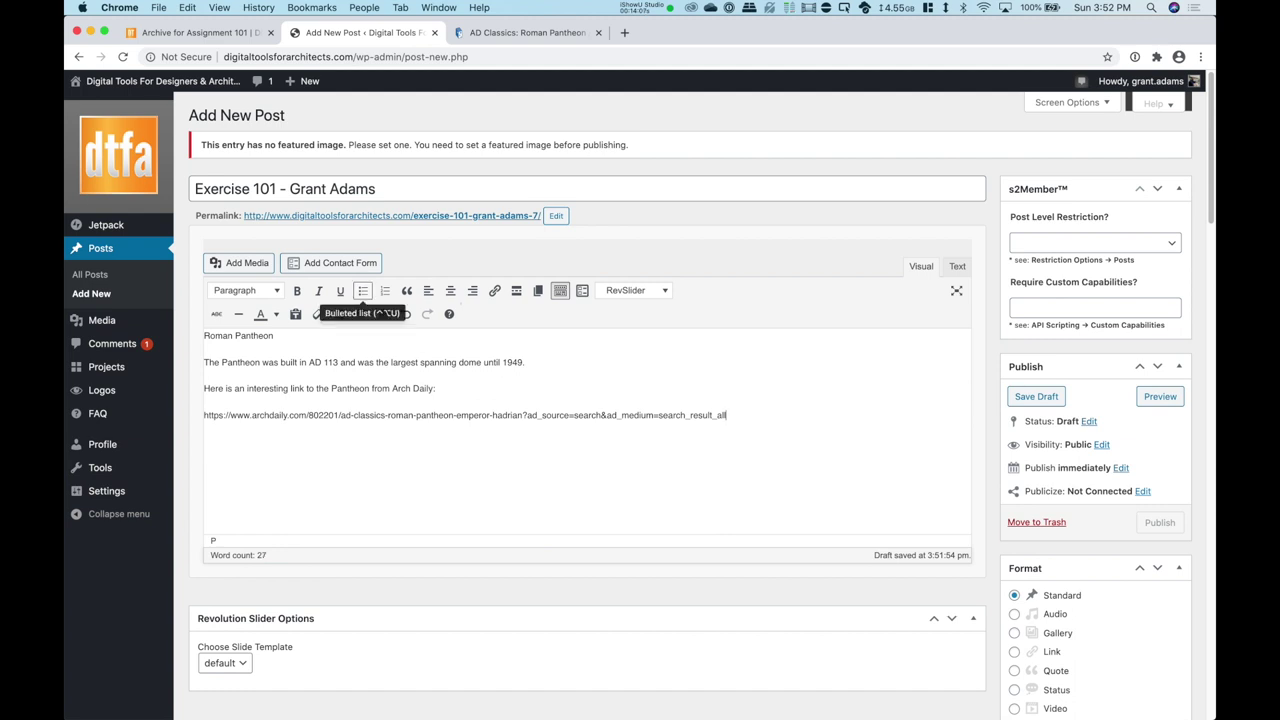
left_click(363, 291)
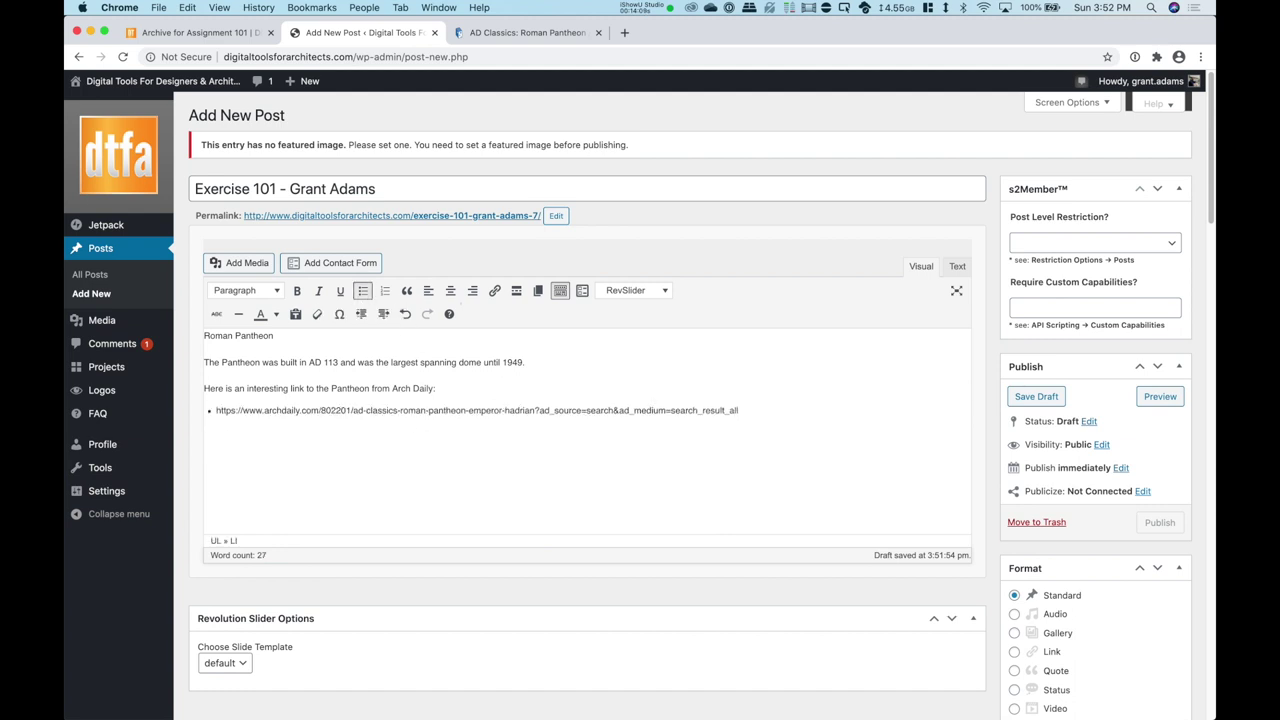
left_click_drag(739, 410, 214, 410)
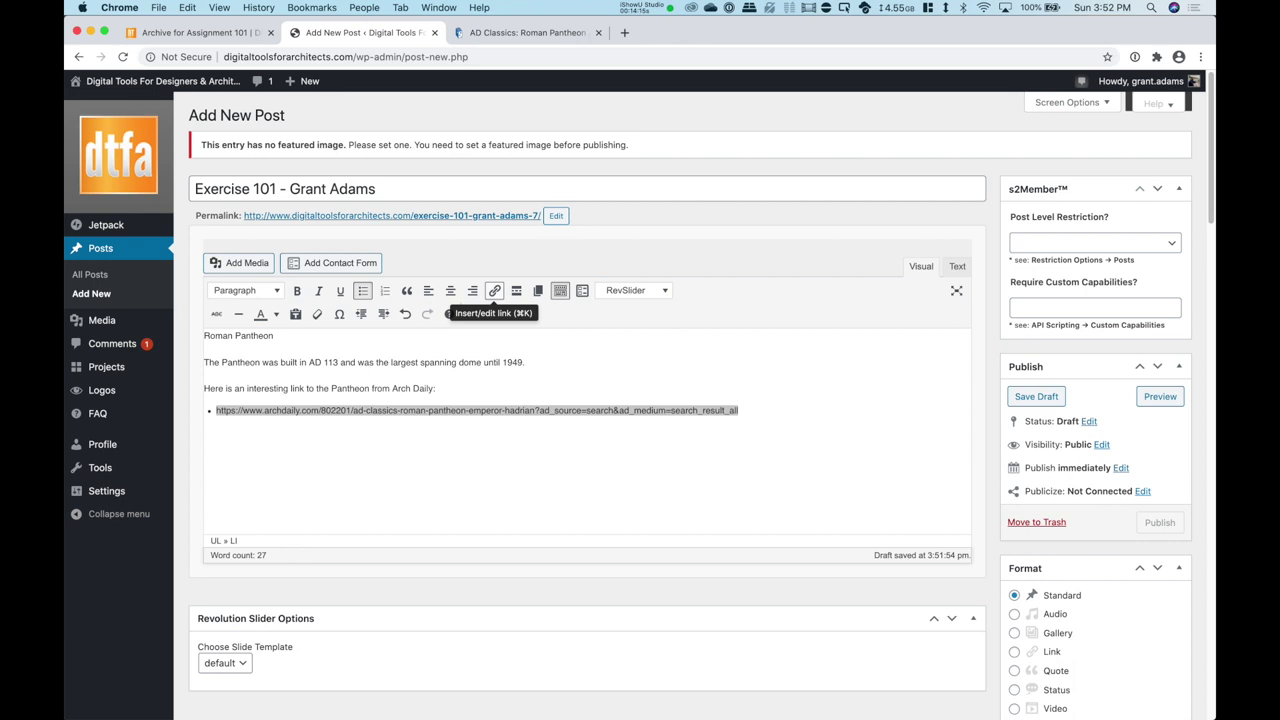
left_click(494, 291)
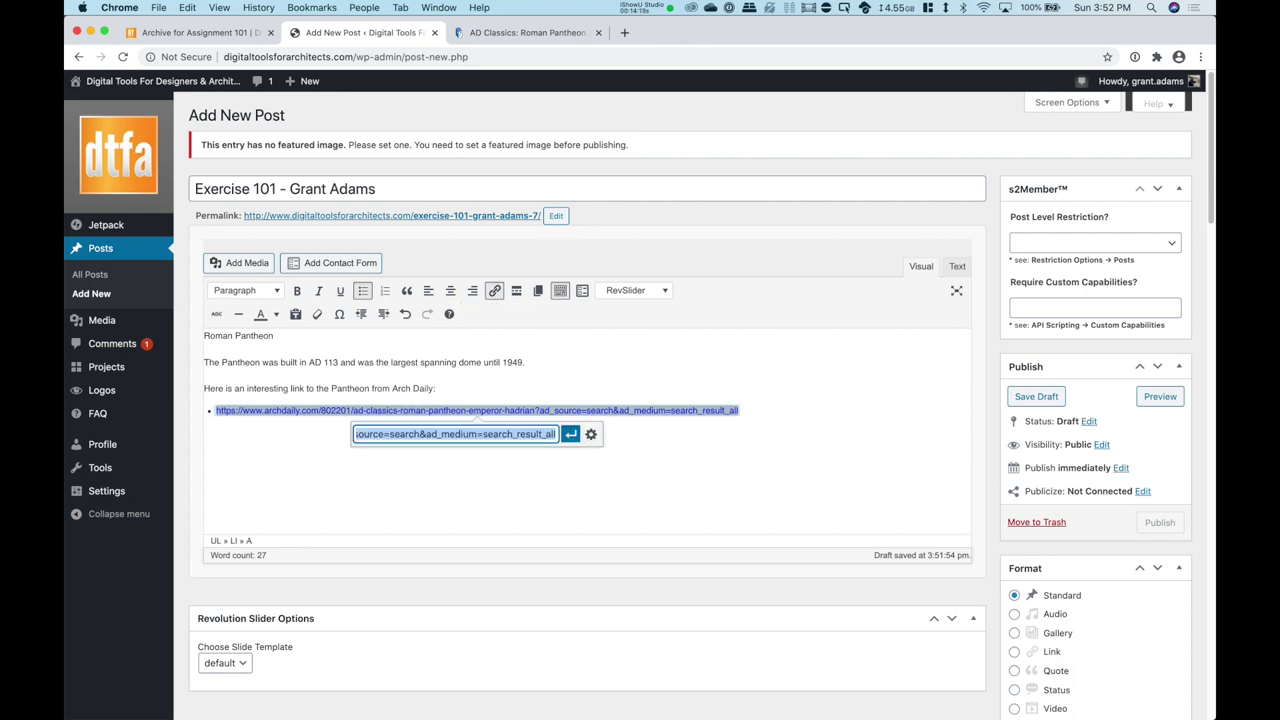
left_click(570, 434)
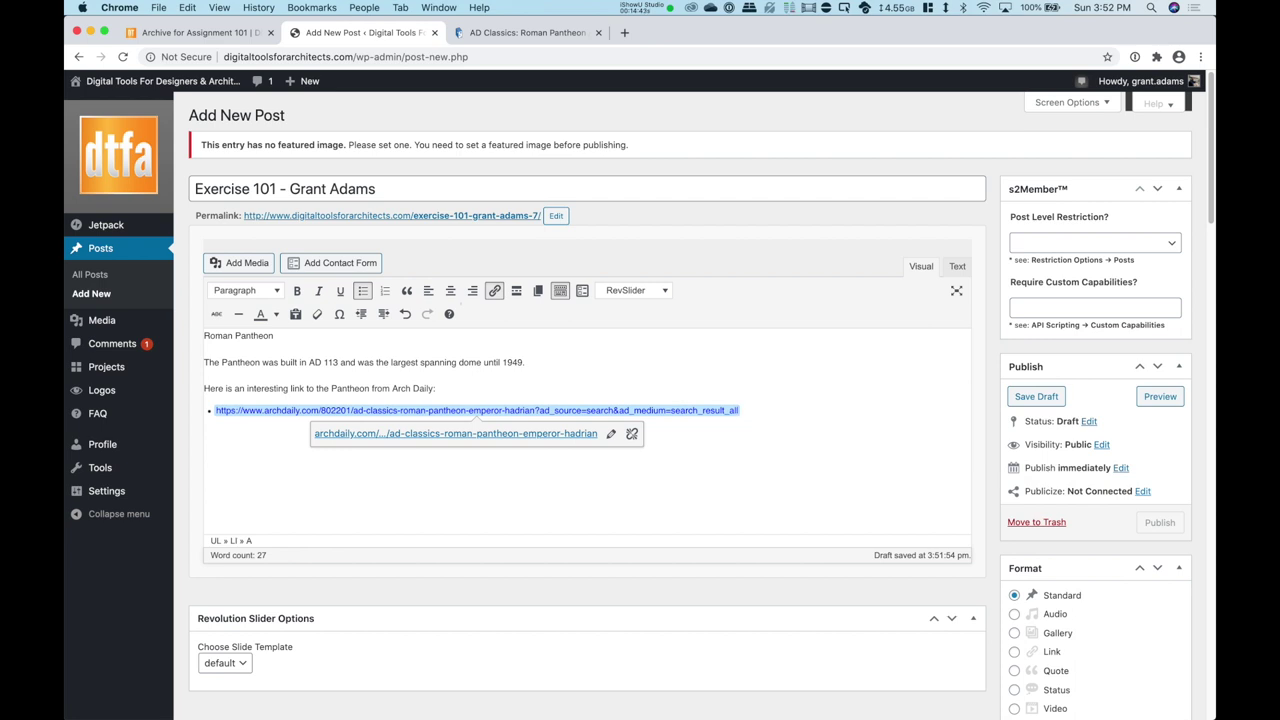
left_click(625, 32)
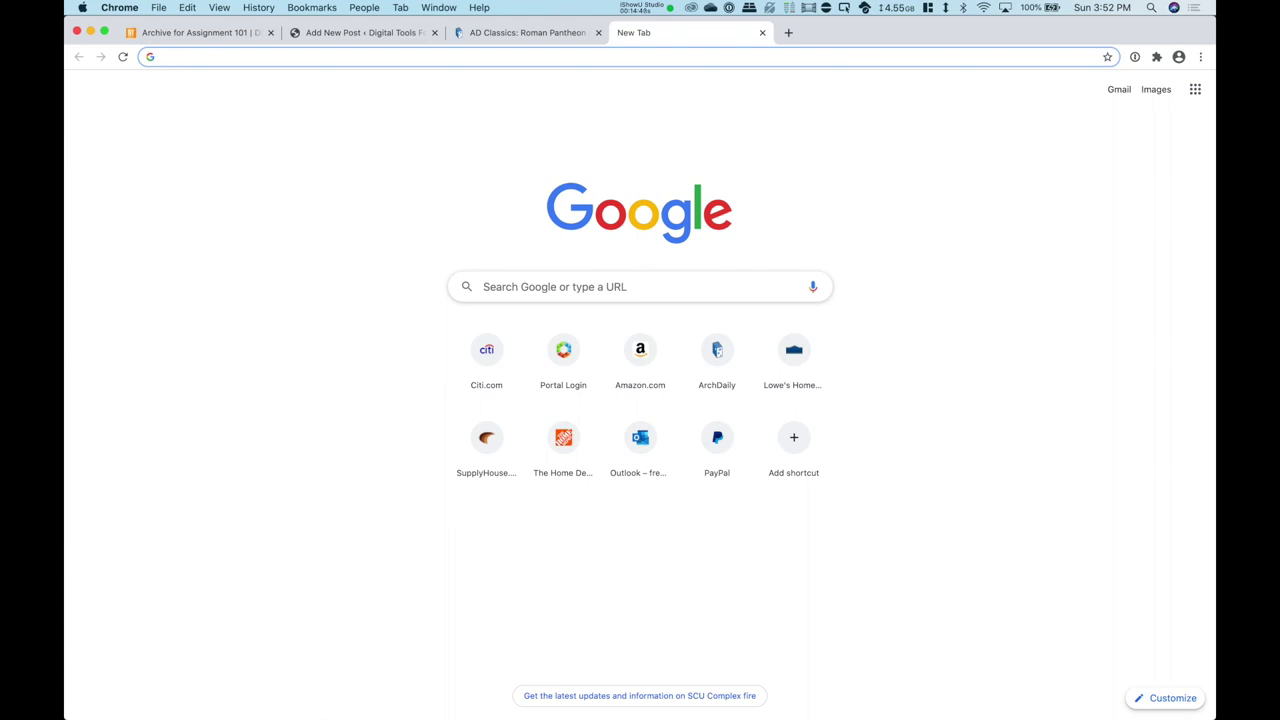
Step: Search search.creativecommons.org for 'Pantheon' images
type("search")
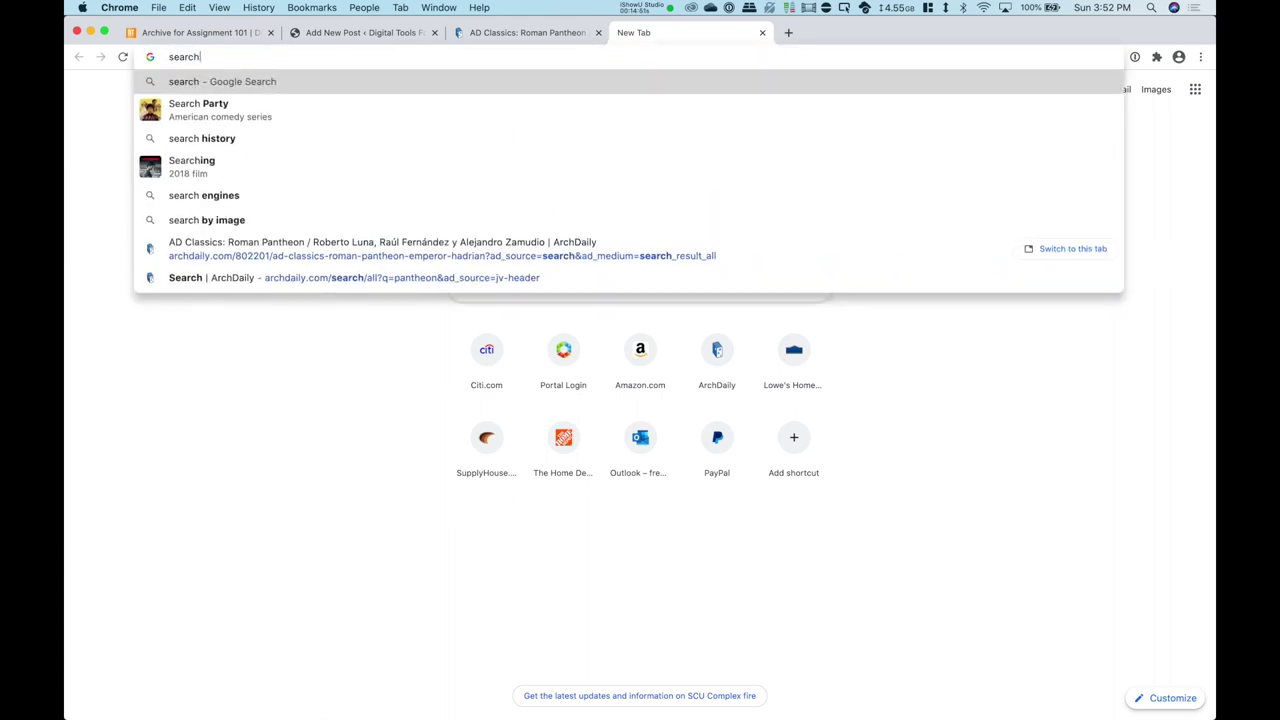
type(".creativeco")
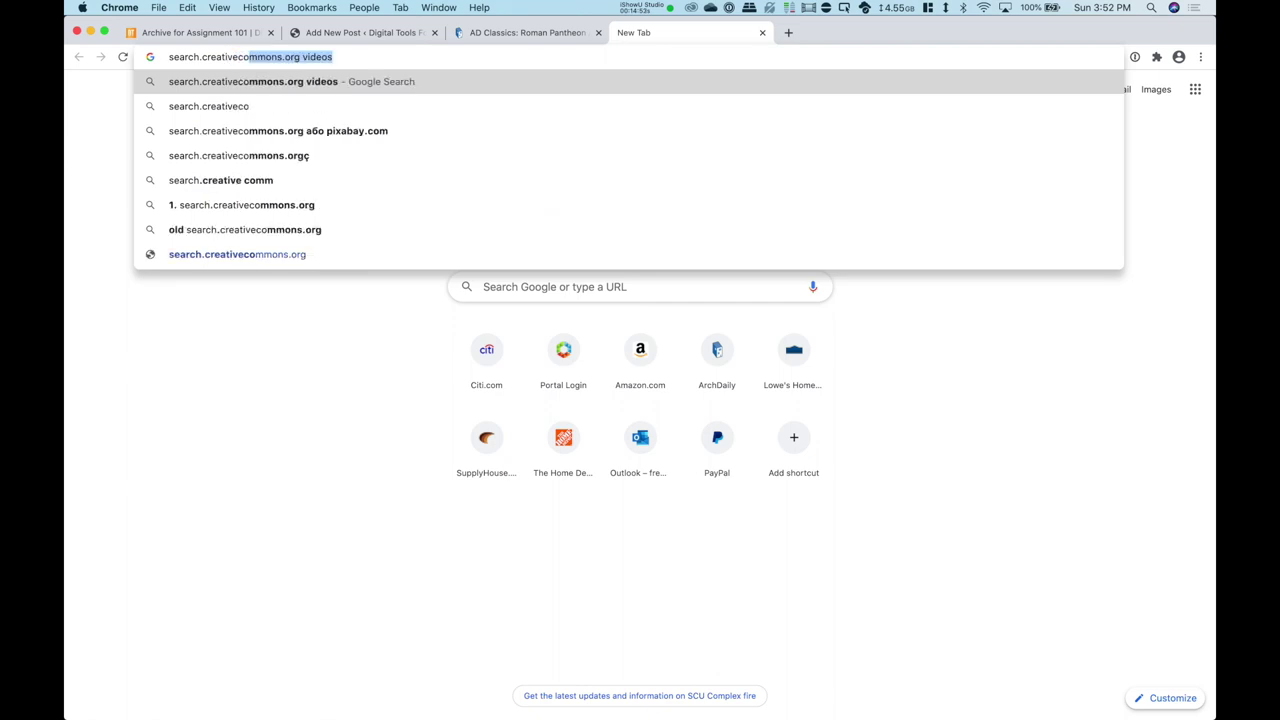
type("mmons.org")
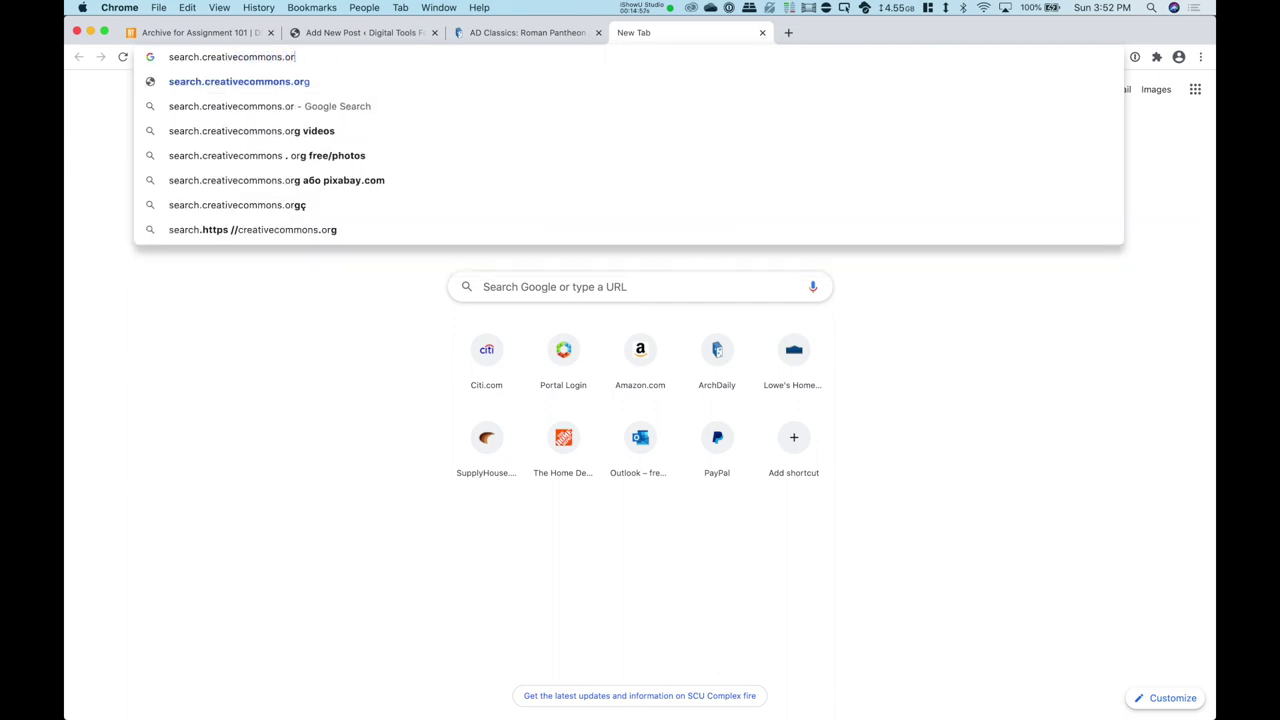
key("Return")
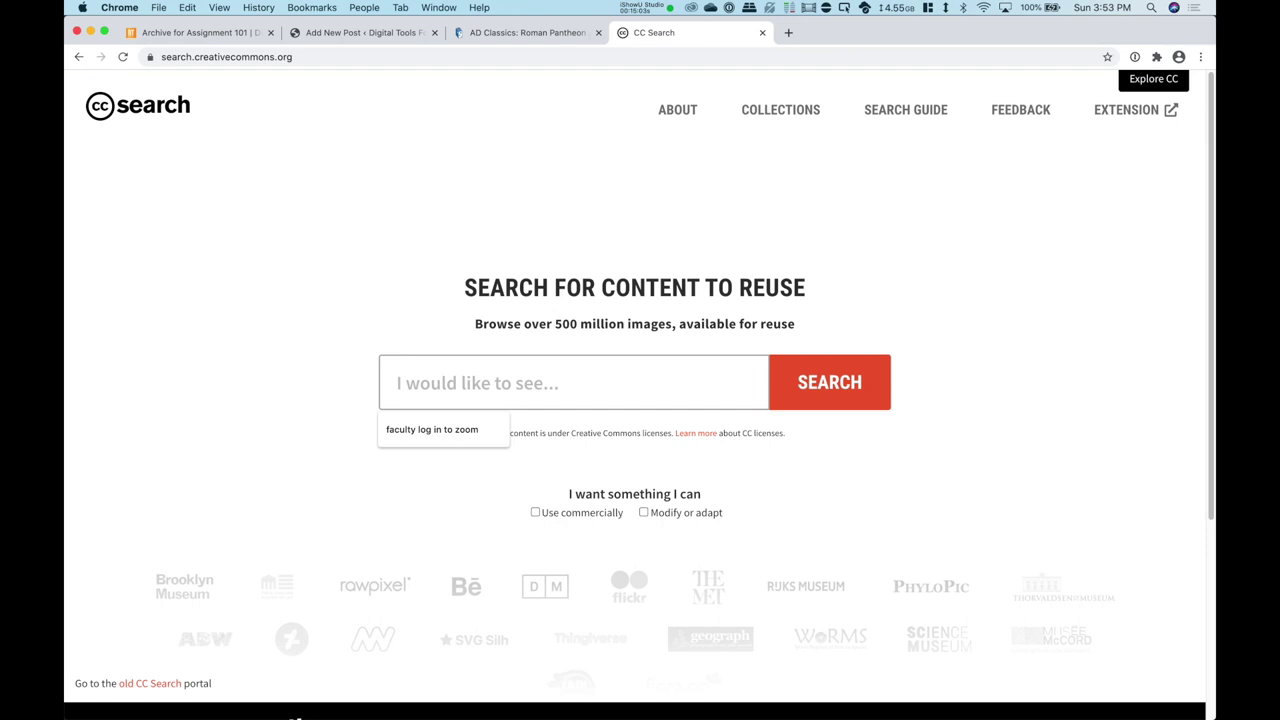
type("Pantheon")
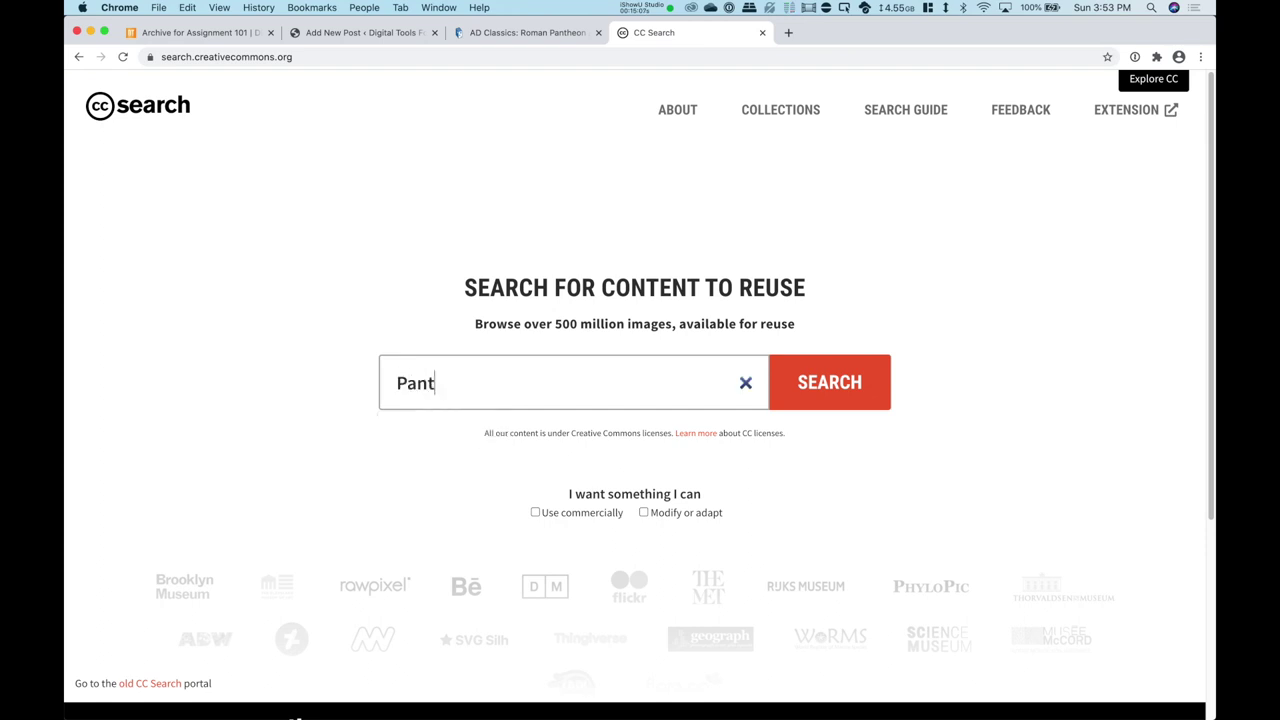
key("Return")
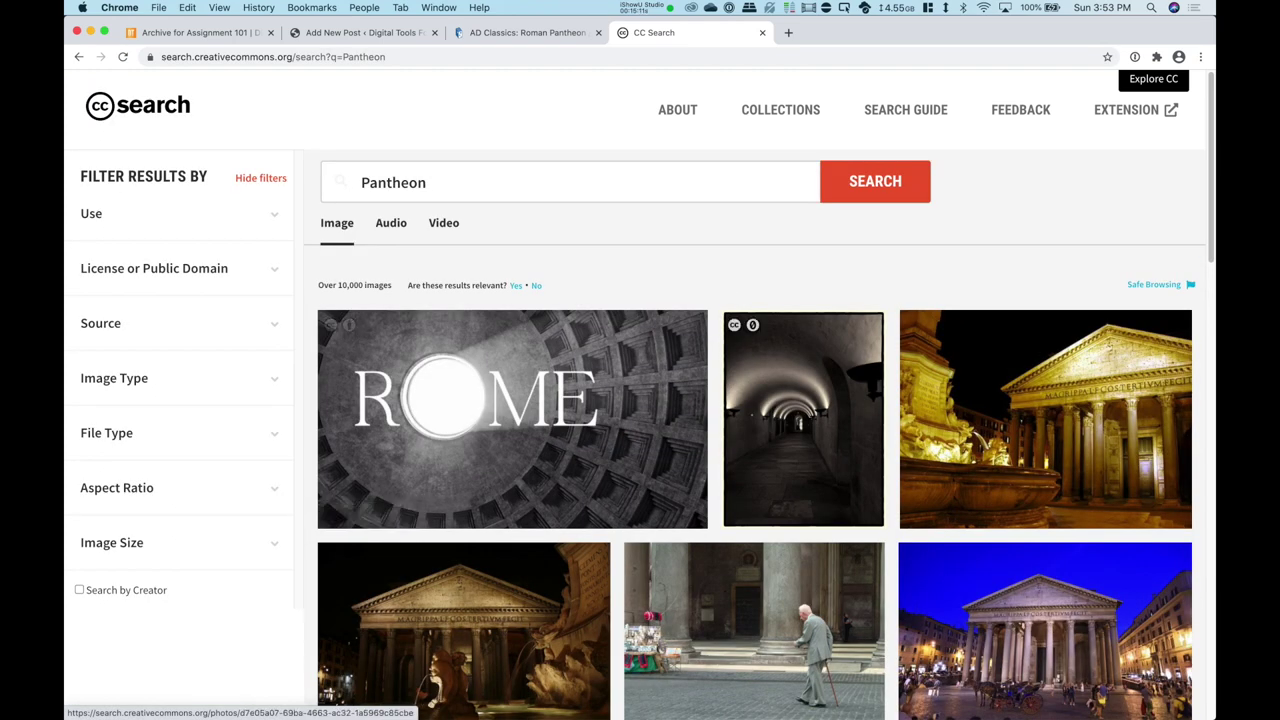
Step: Open the 'Pantheon - Rome' night photo and visit its original Flickr page
scroll(800, 400, "down", 3)
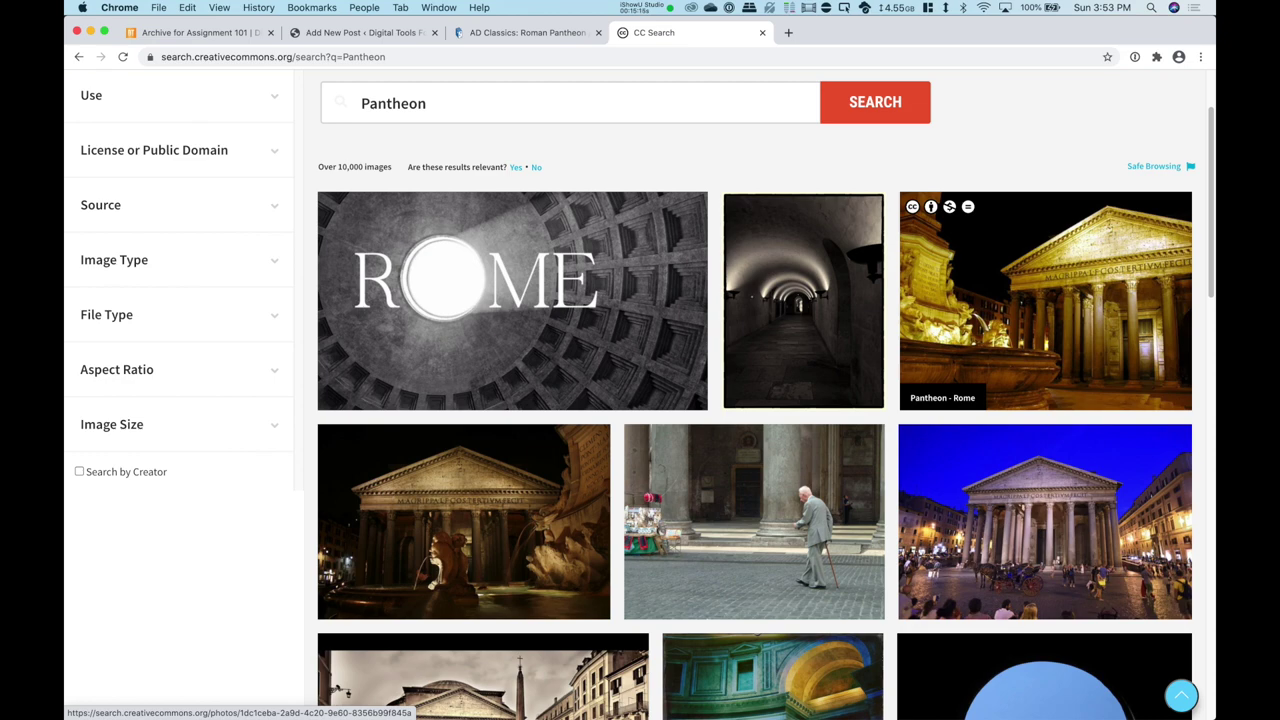
left_click(1045, 300)
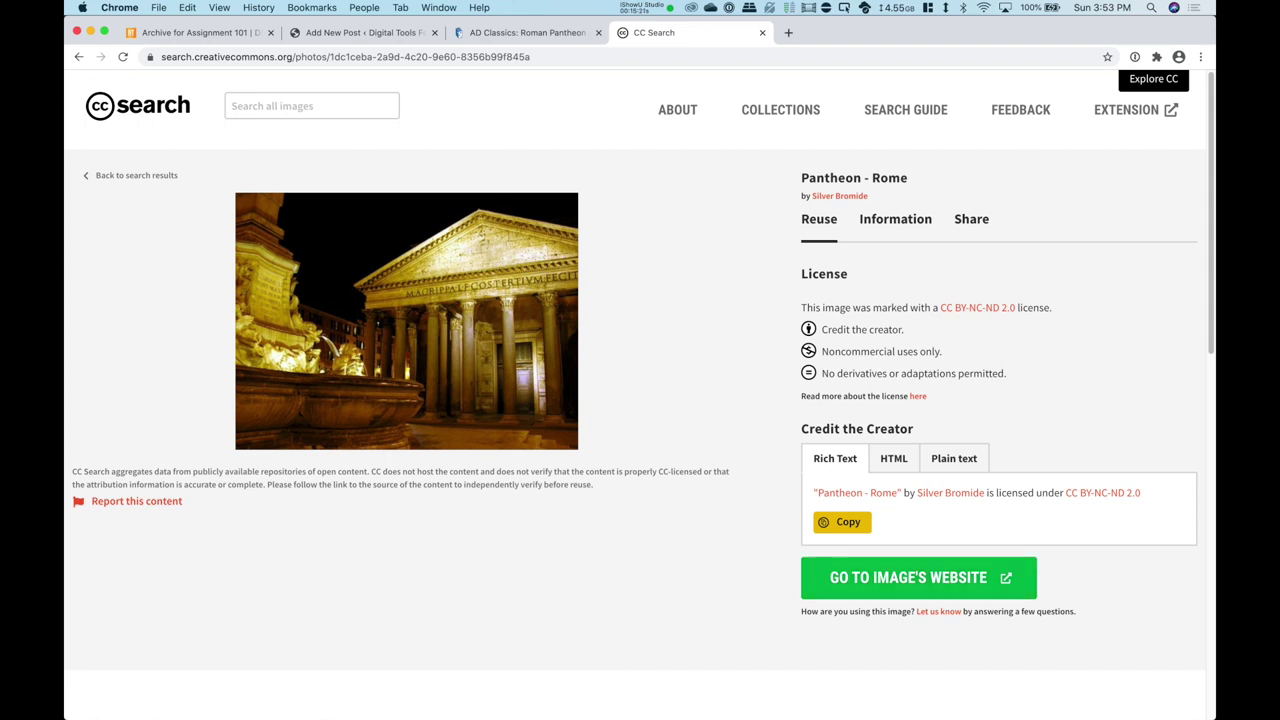
left_click(908, 577)
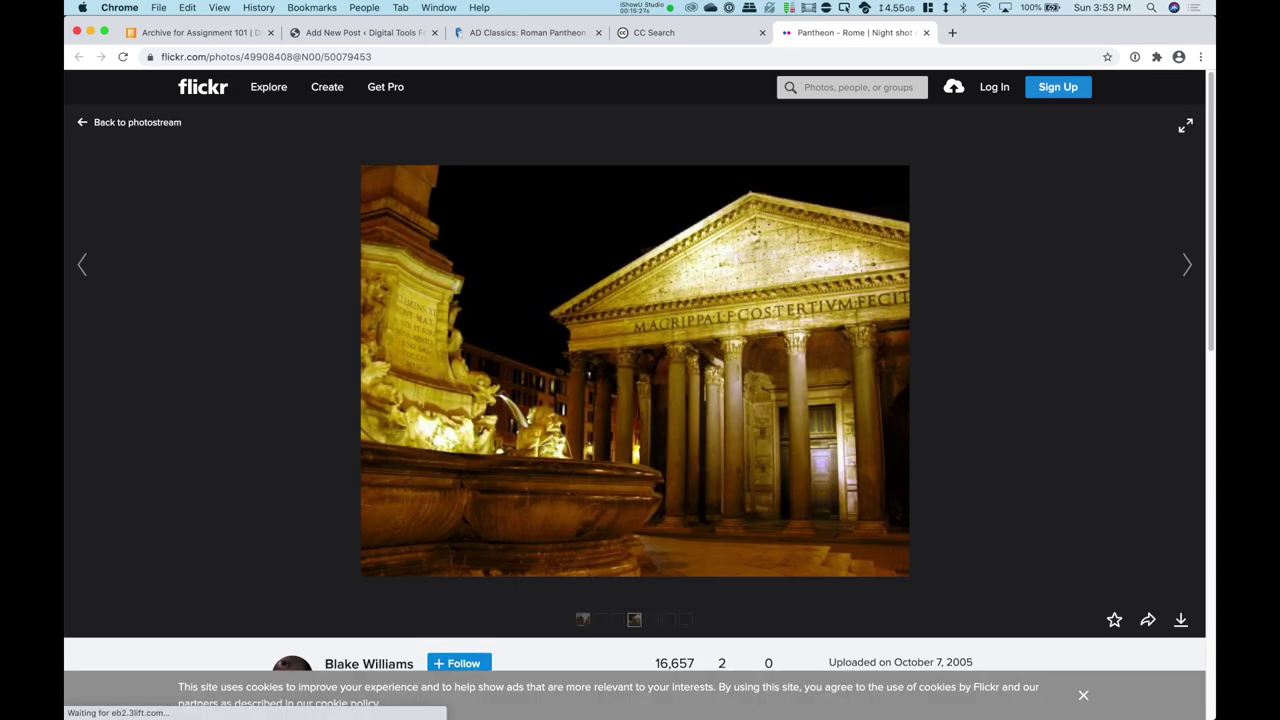
Step: Download the Flickr Pantheon night photo at its Original 800 × 600 size
left_click(1180, 620)
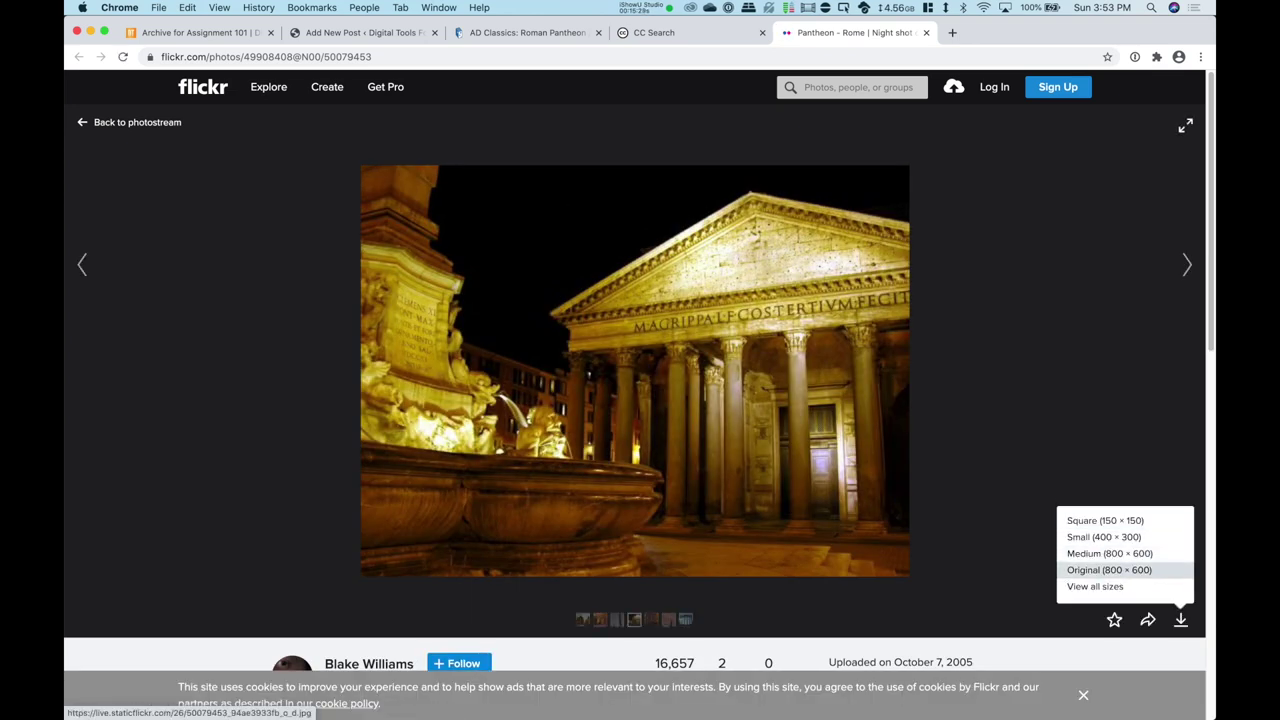
left_click(1109, 570)
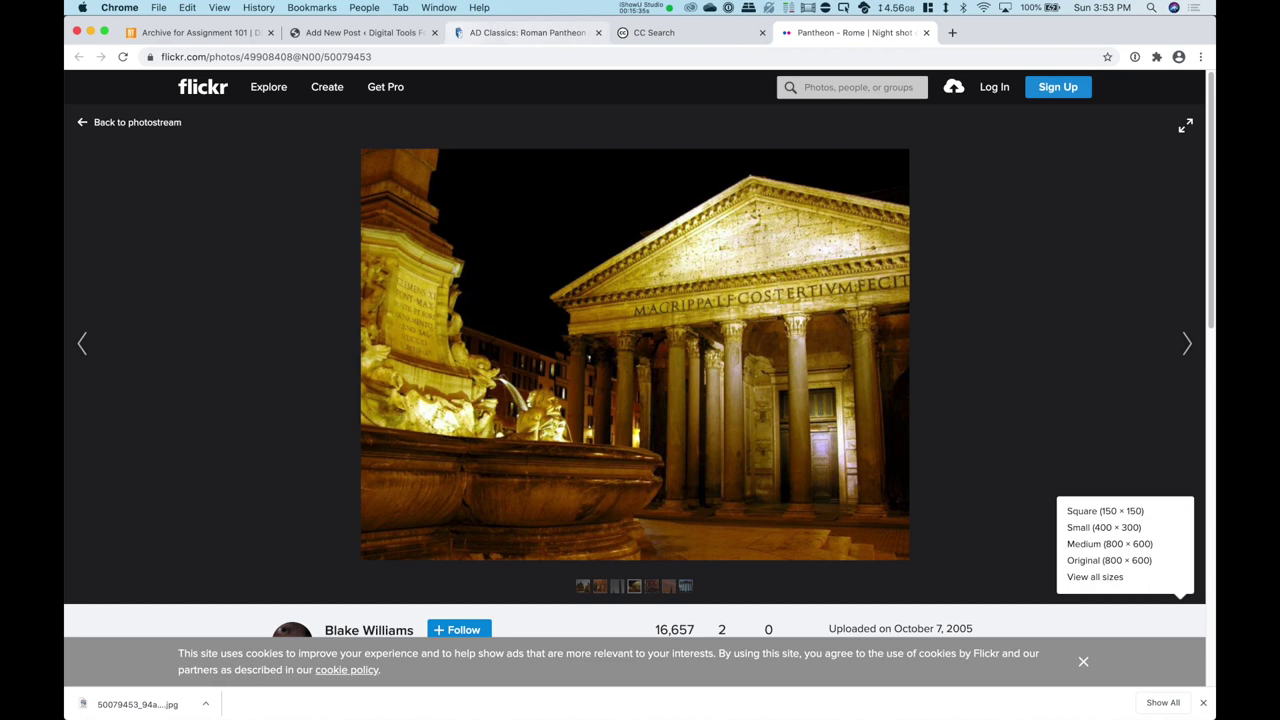
left_click(362, 32)
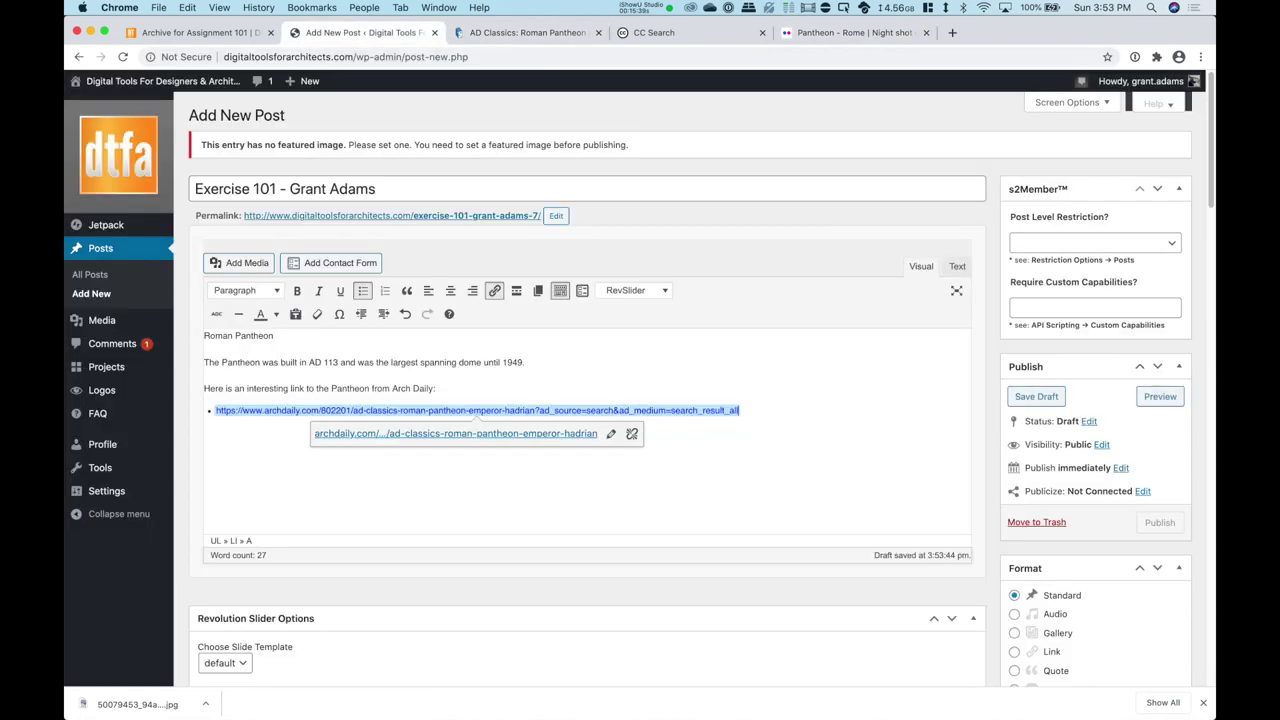
Step: Upload the Pantheon .jpg from the Downloads folder and make it the post's featured image
scroll(640, 400, "down", 20)
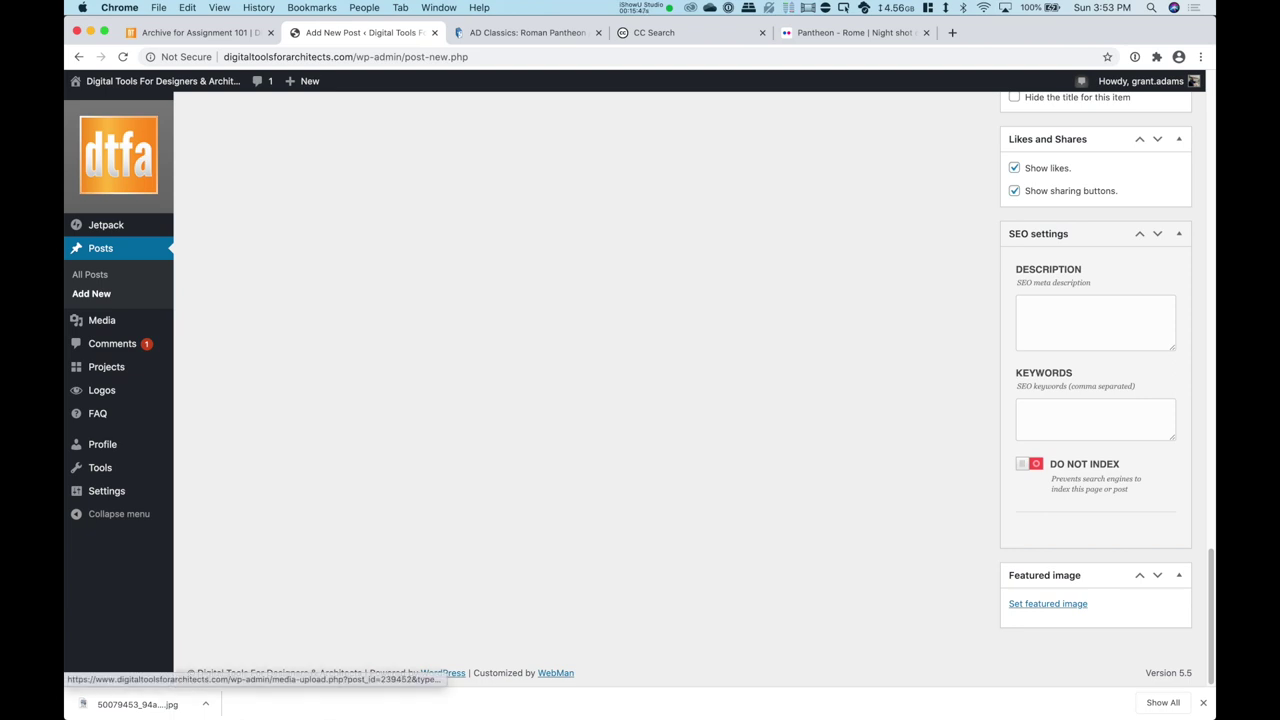
left_click(1047, 603)
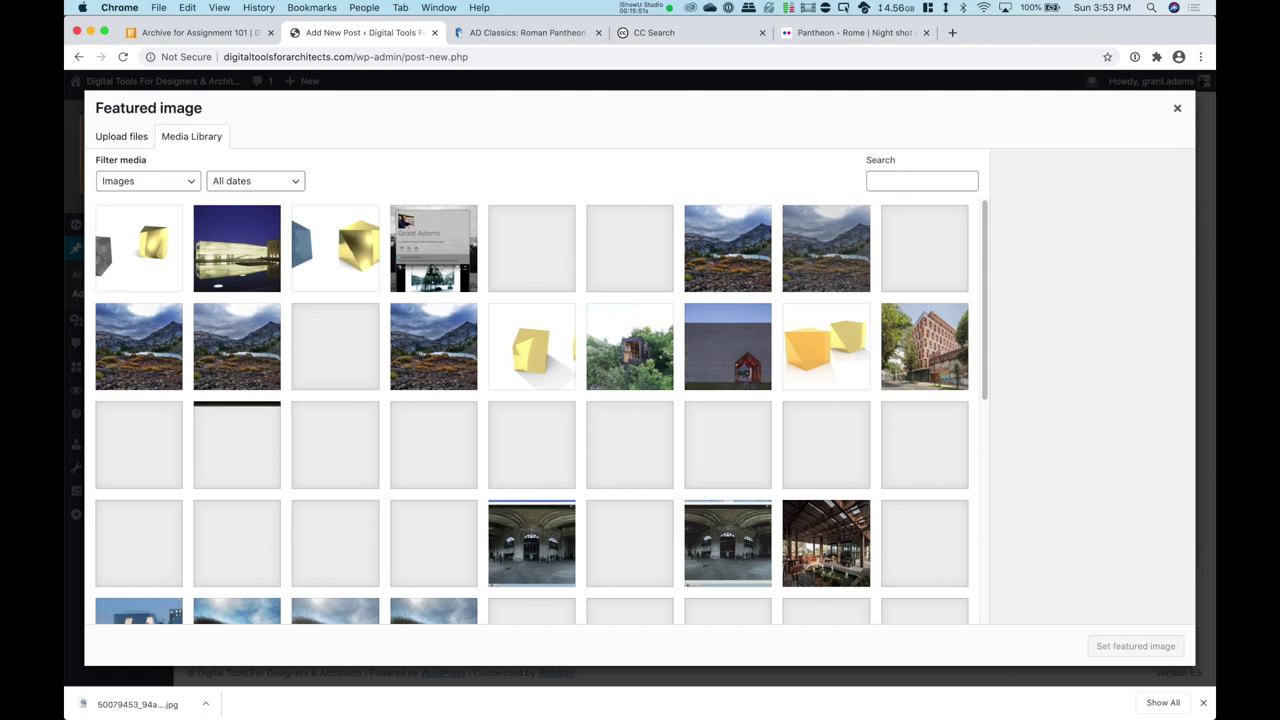
left_click(121, 136)
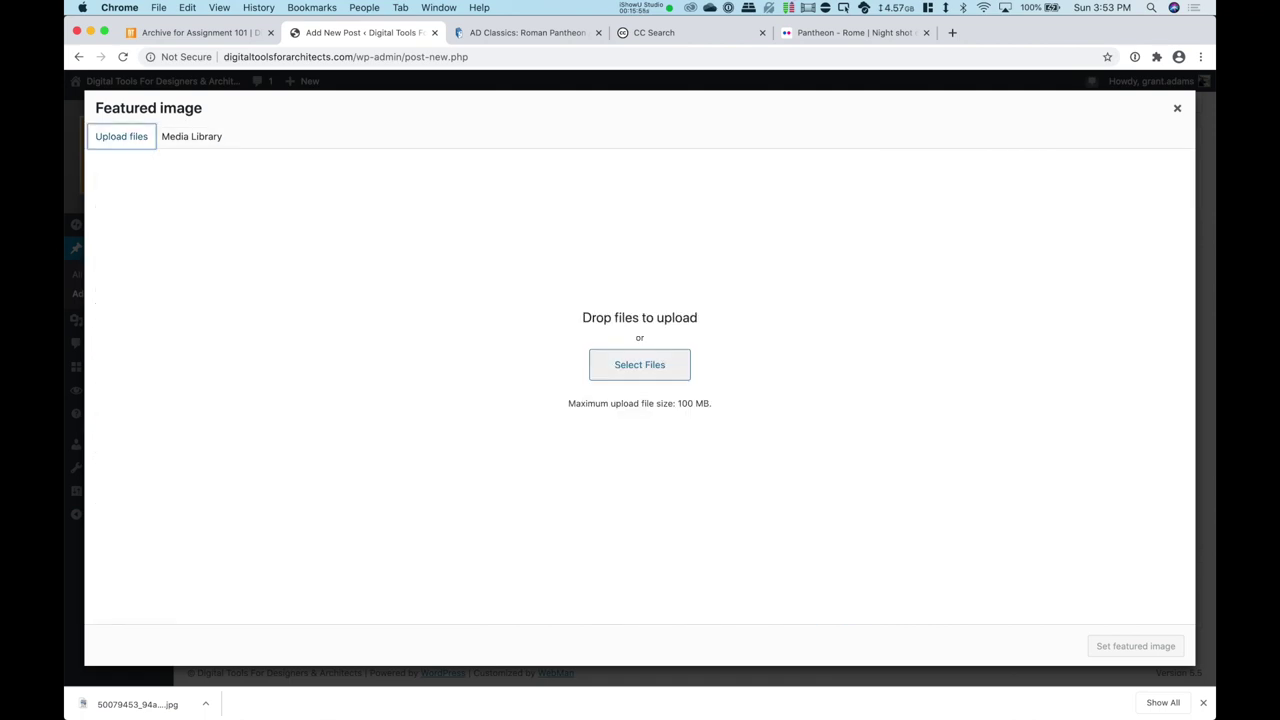
key("Tab")
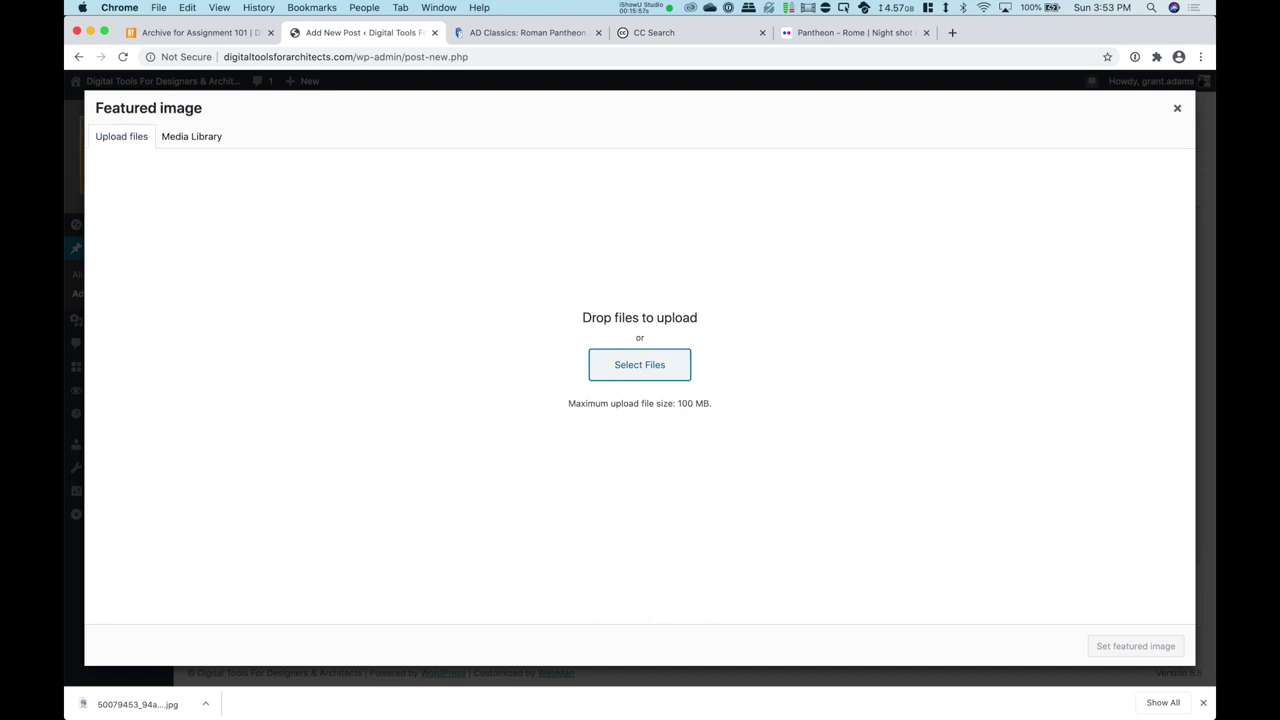
key("Return")
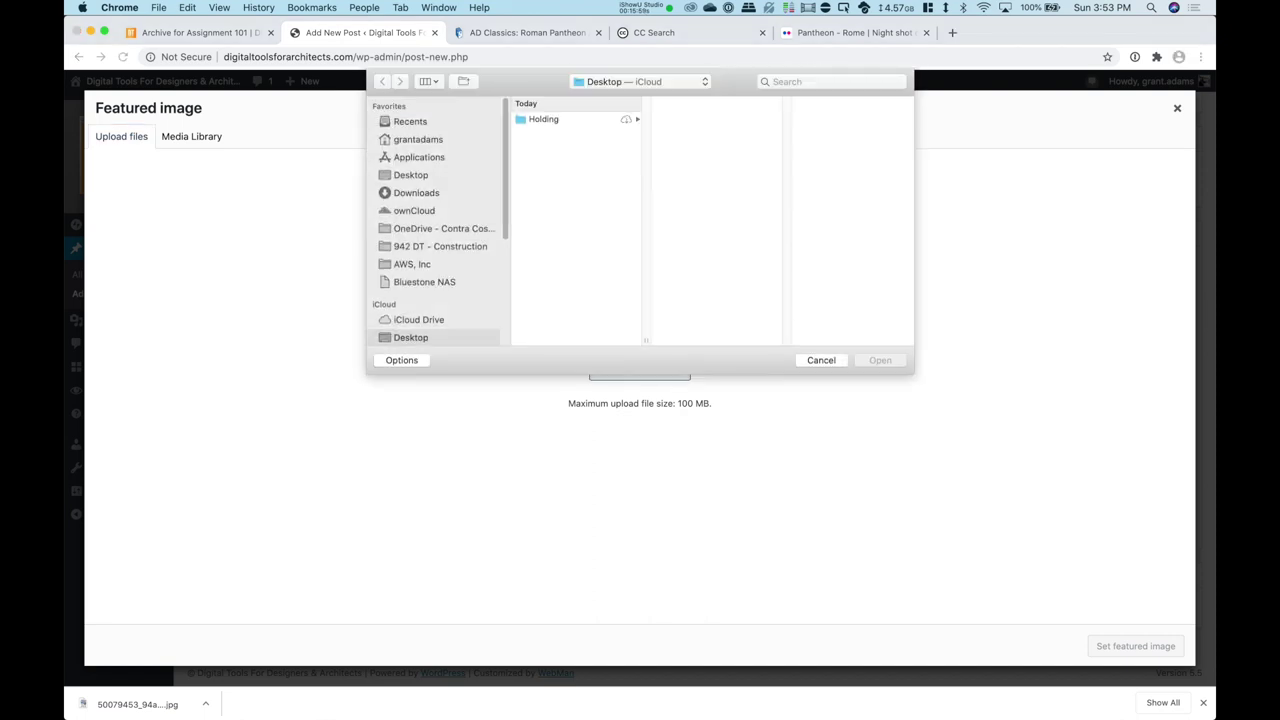
left_click(416, 193)
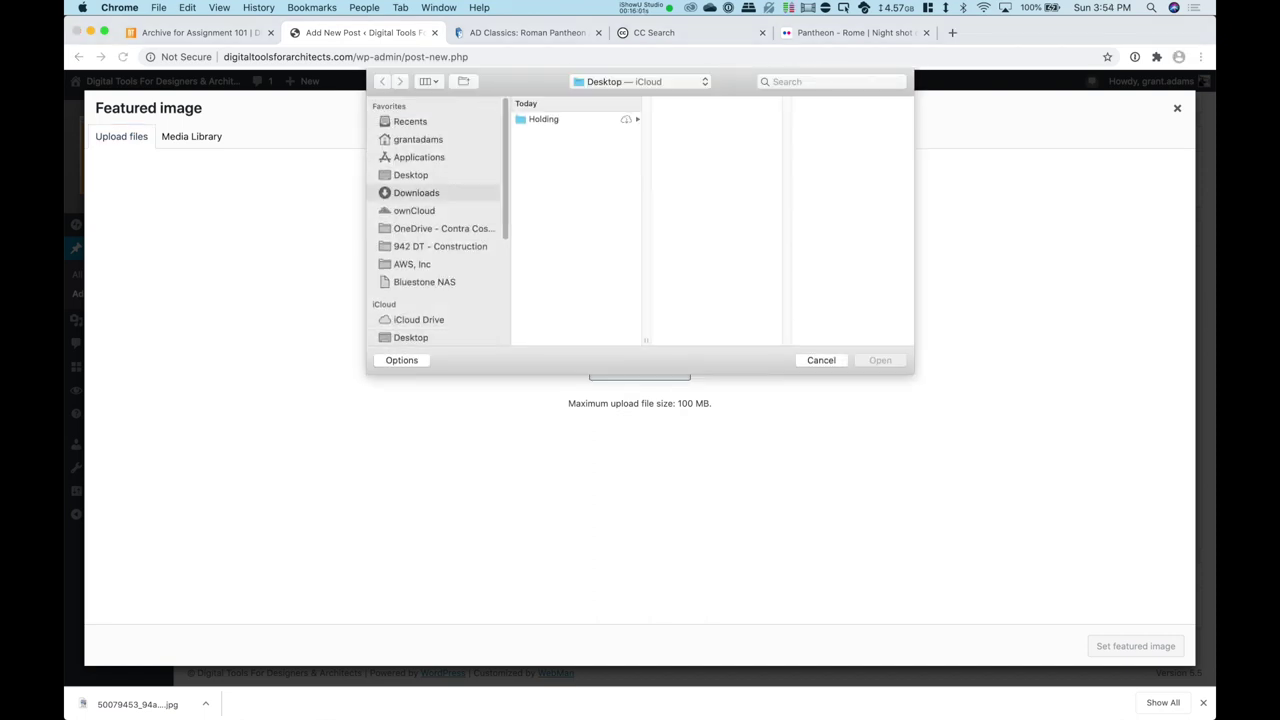
left_click(578, 119)
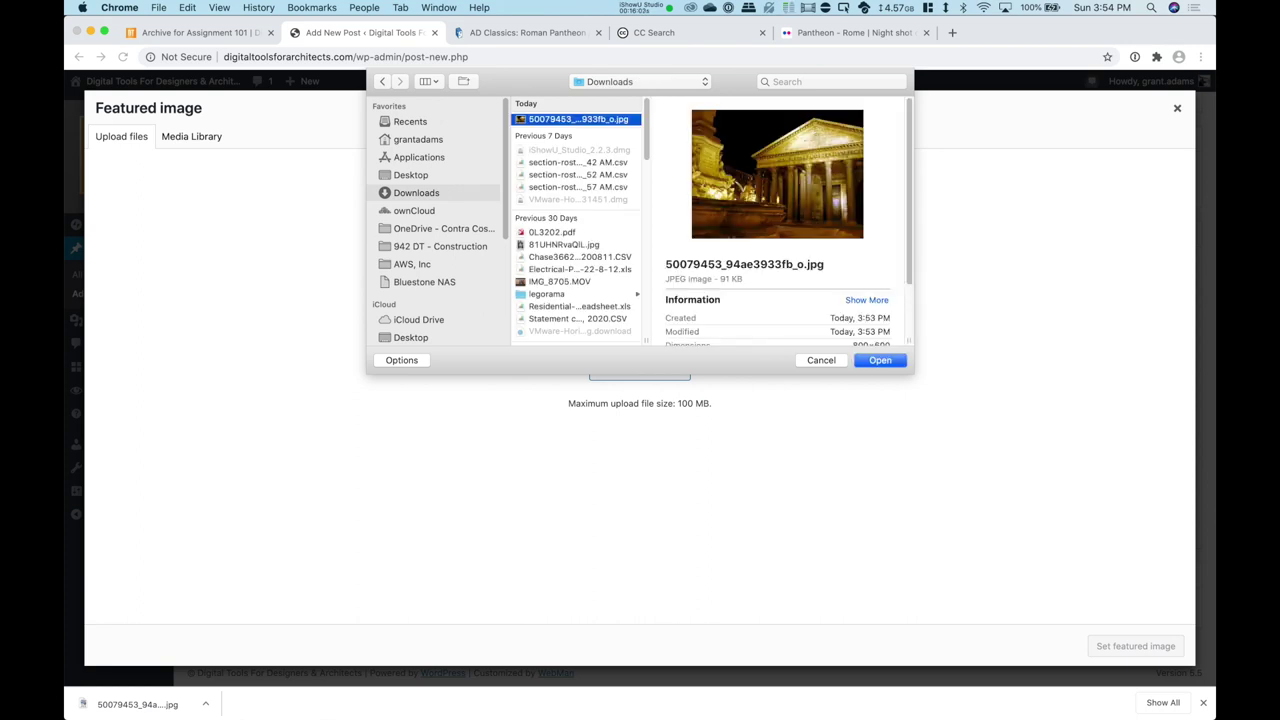
key("Return")
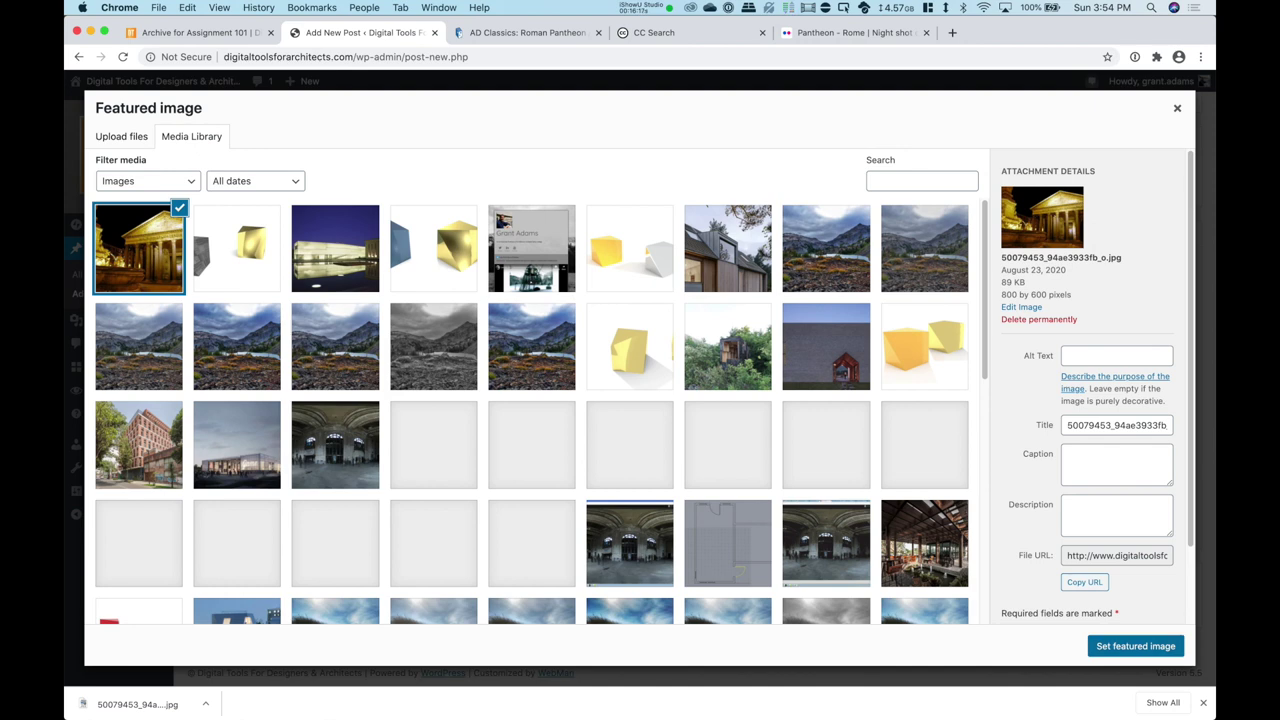
left_click(1135, 646)
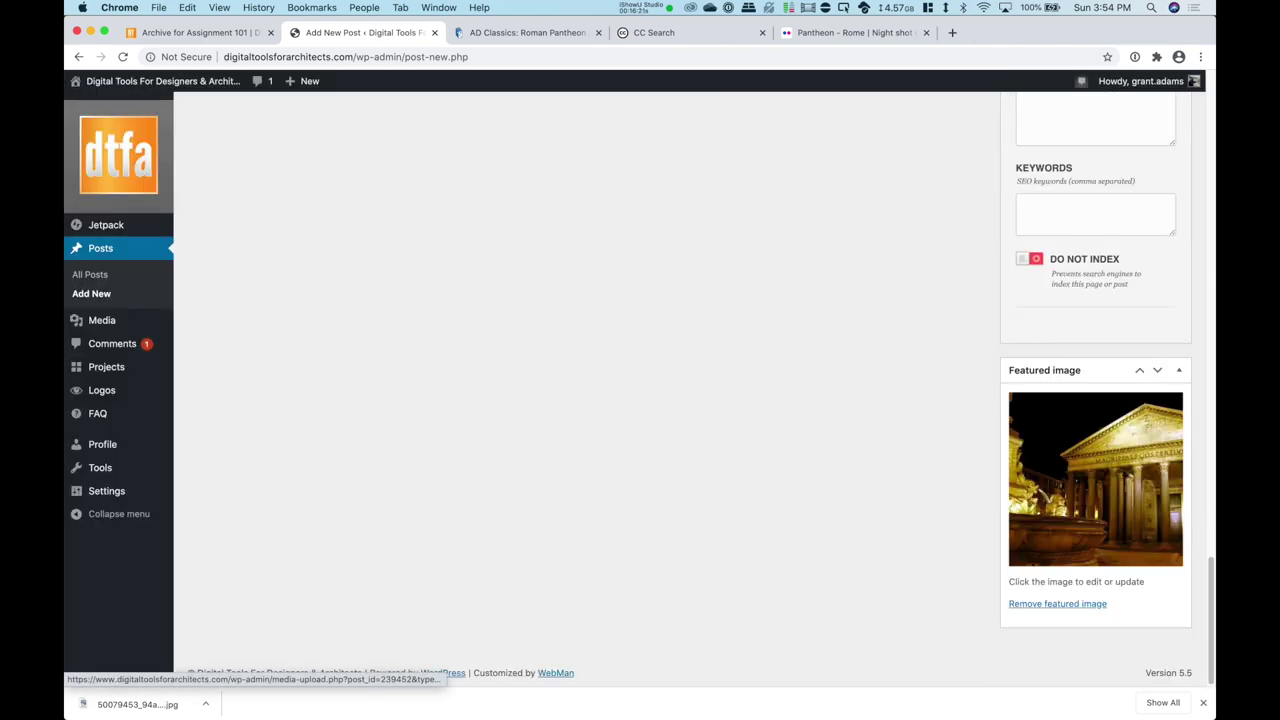
Step: File the post under the Digital Tools For Designers (Archi 135) category
scroll(1095, 480, "up", 20)
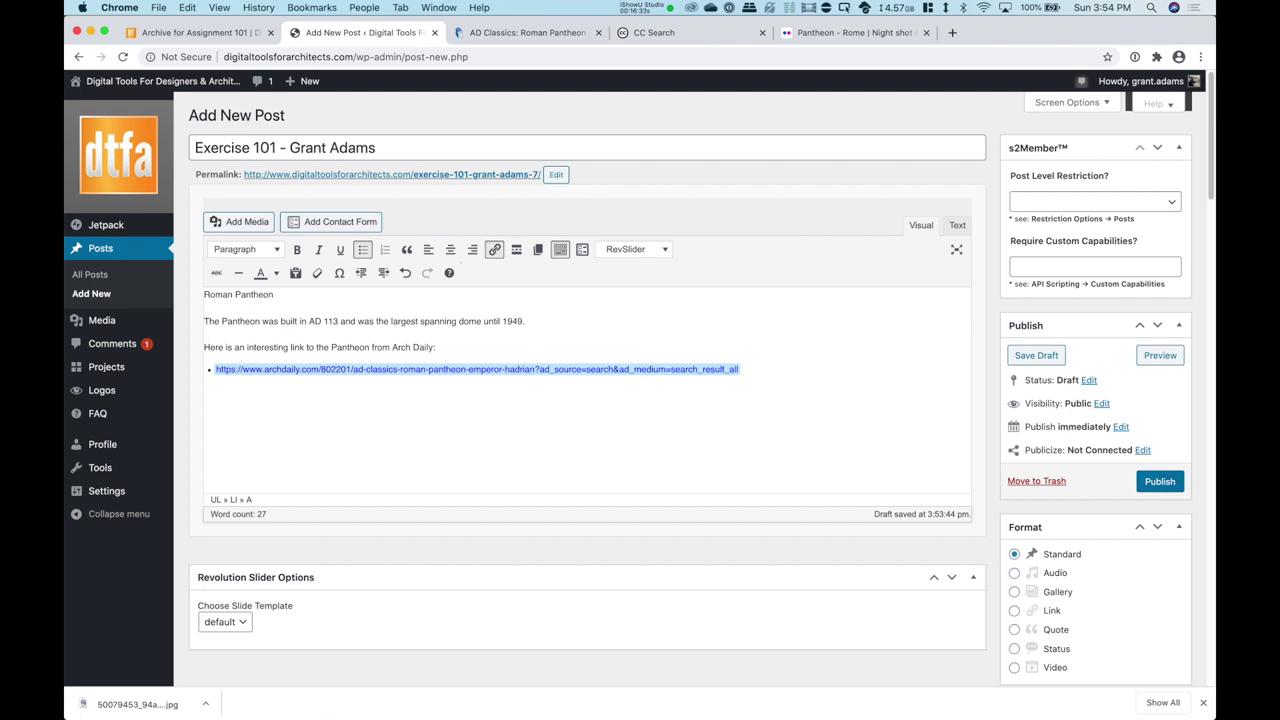
scroll(640, 380, "down", 5)
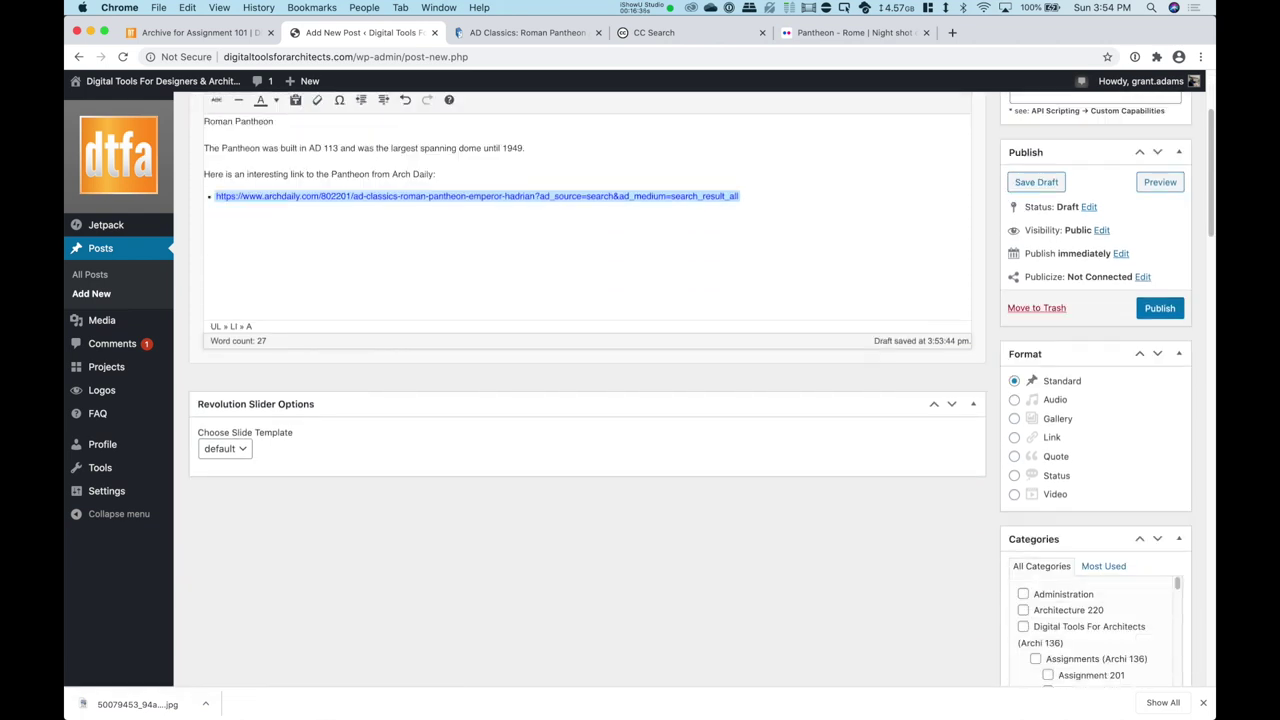
scroll(640, 380, "down", 3)
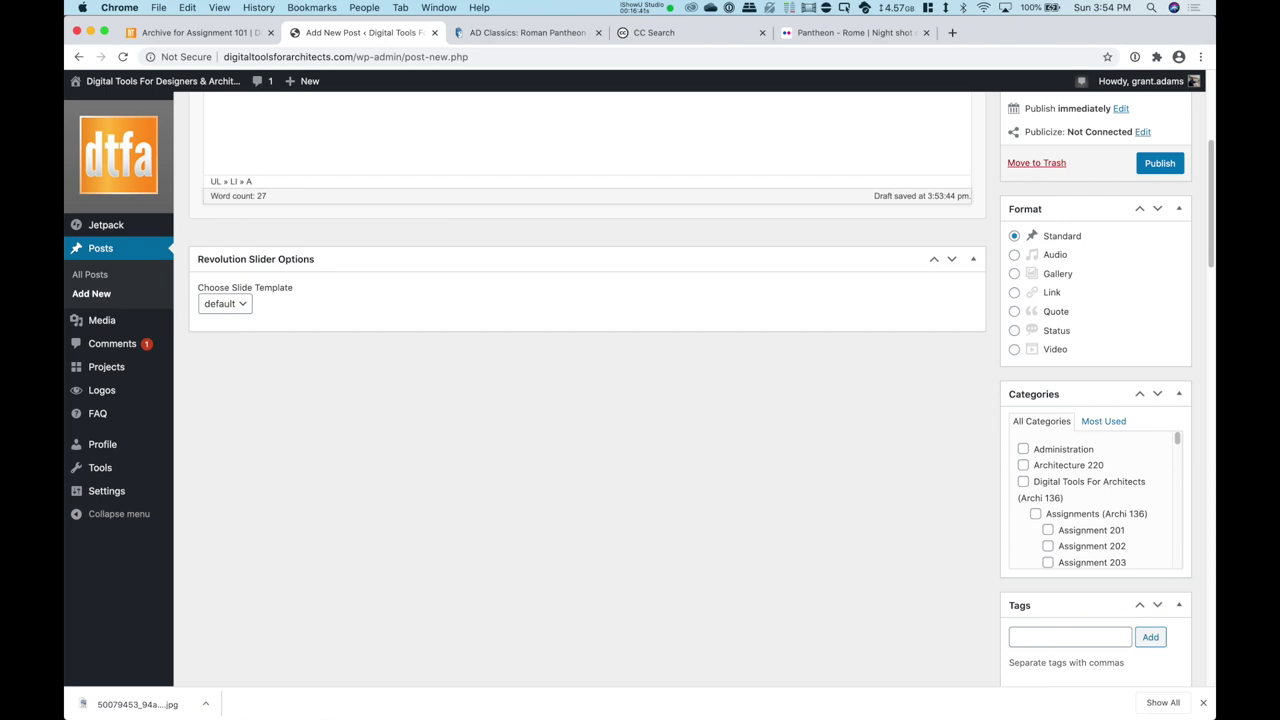
scroll(1095, 500, "down", 15)
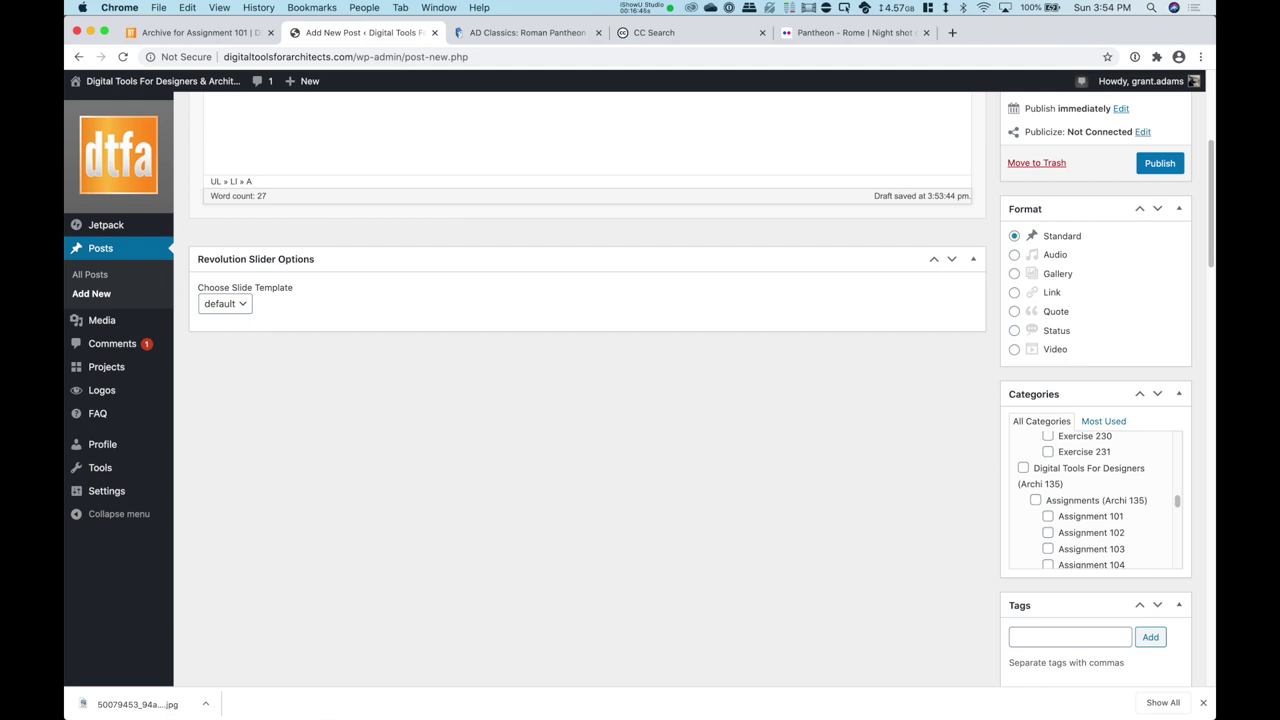
left_click(1023, 468)
Step: Publish the Exercise 101 post
scroll(1095, 500, "down", 4)
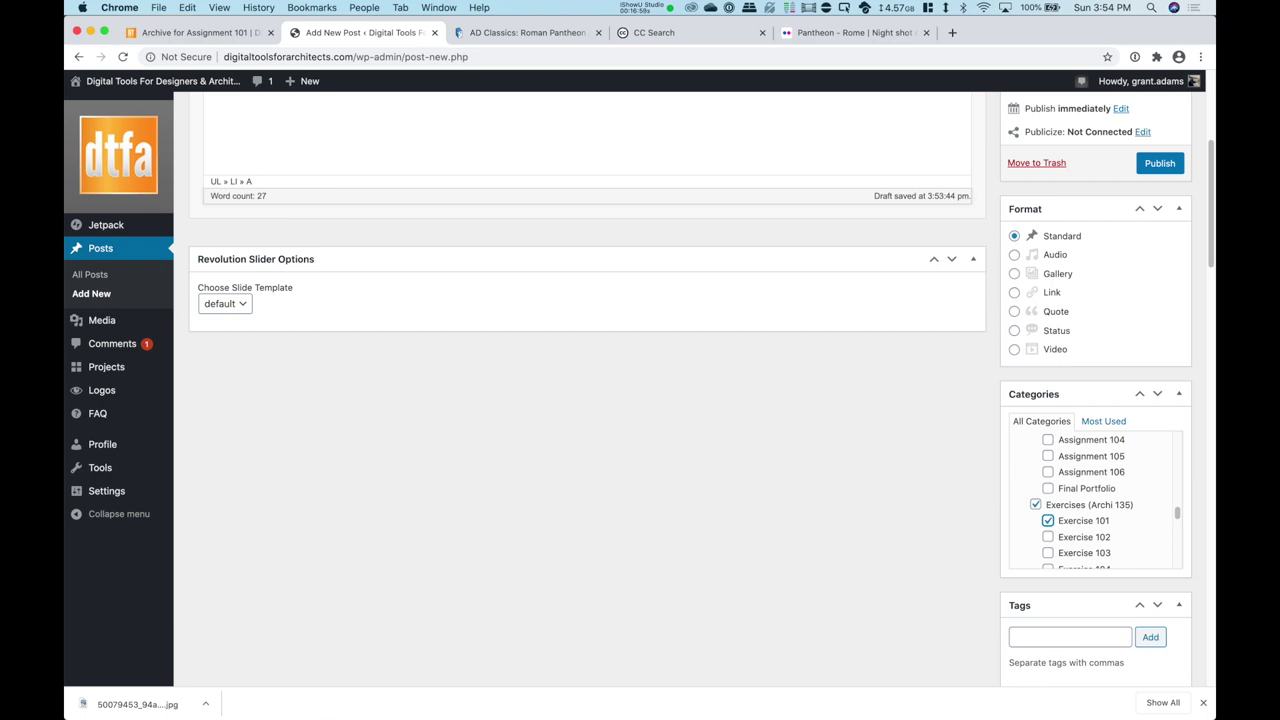
scroll(587, 380, "up", 5)
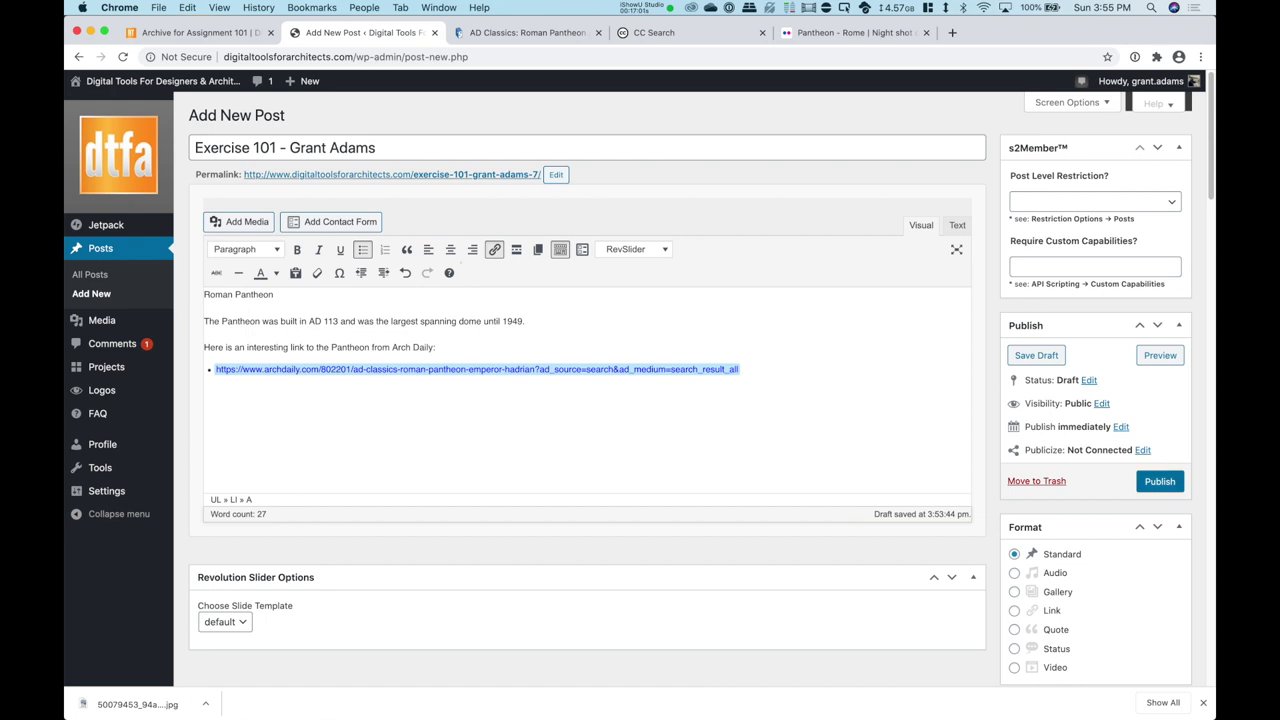
left_click(1159, 481)
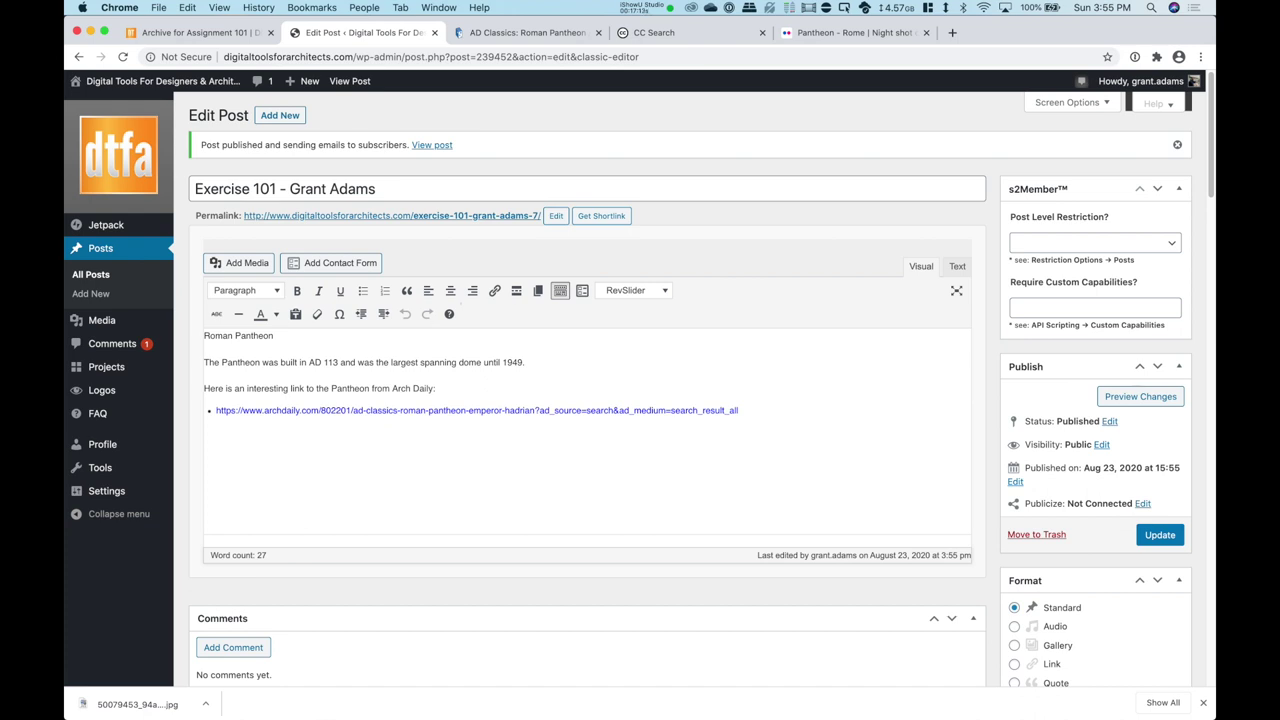
Step: View the live Exercise 101 post with its Pantheon photo, text and Arch Daily link
left_click(432, 145)
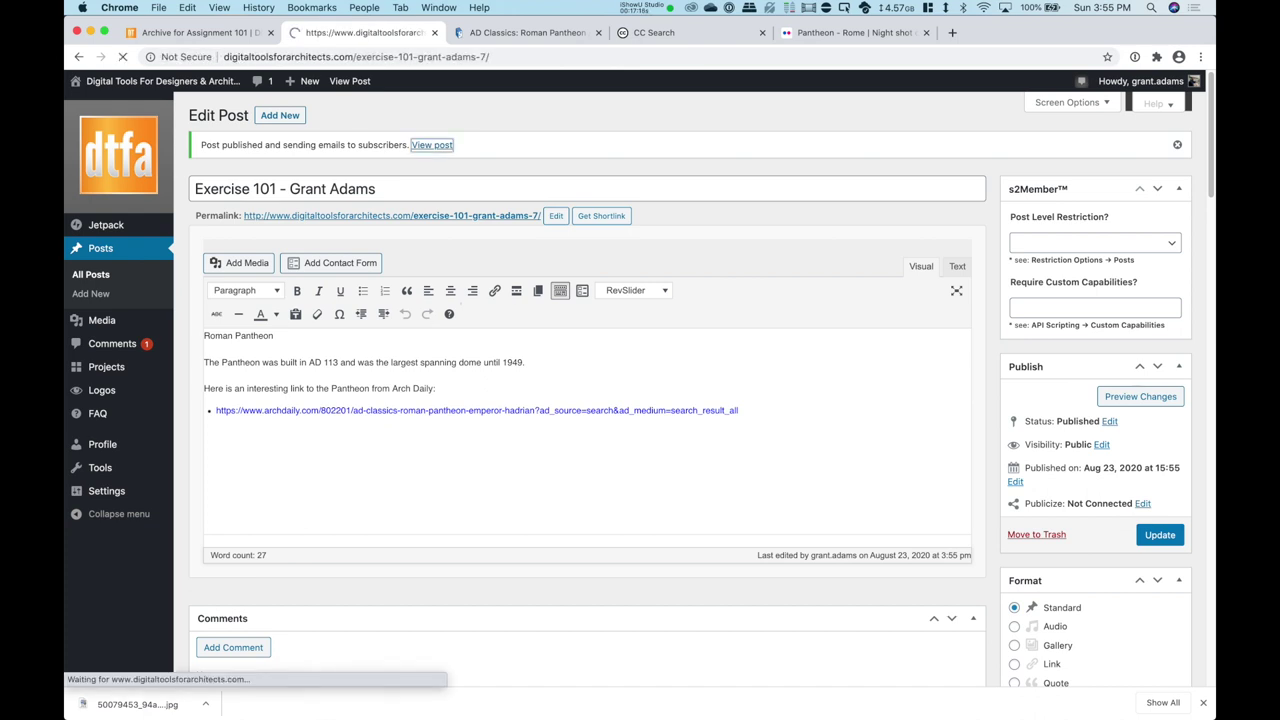
scroll(640, 400, "down", 10)
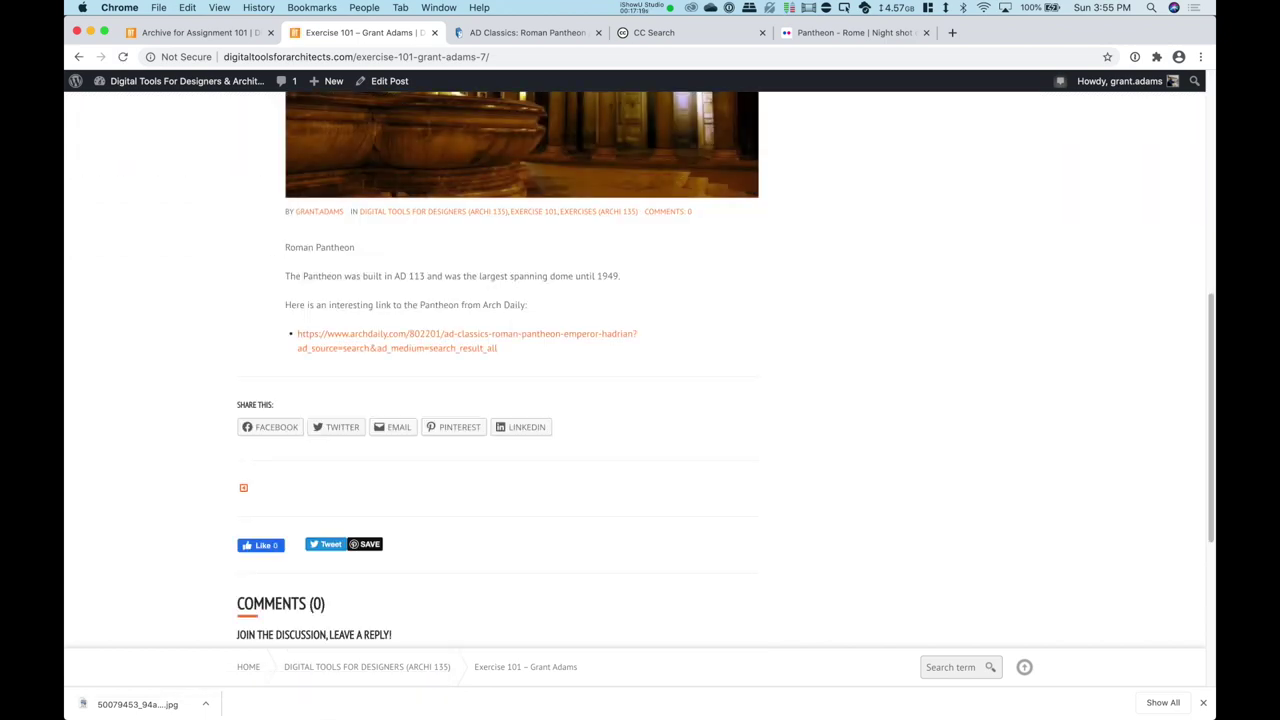
scroll(450, 360, "up", 10)
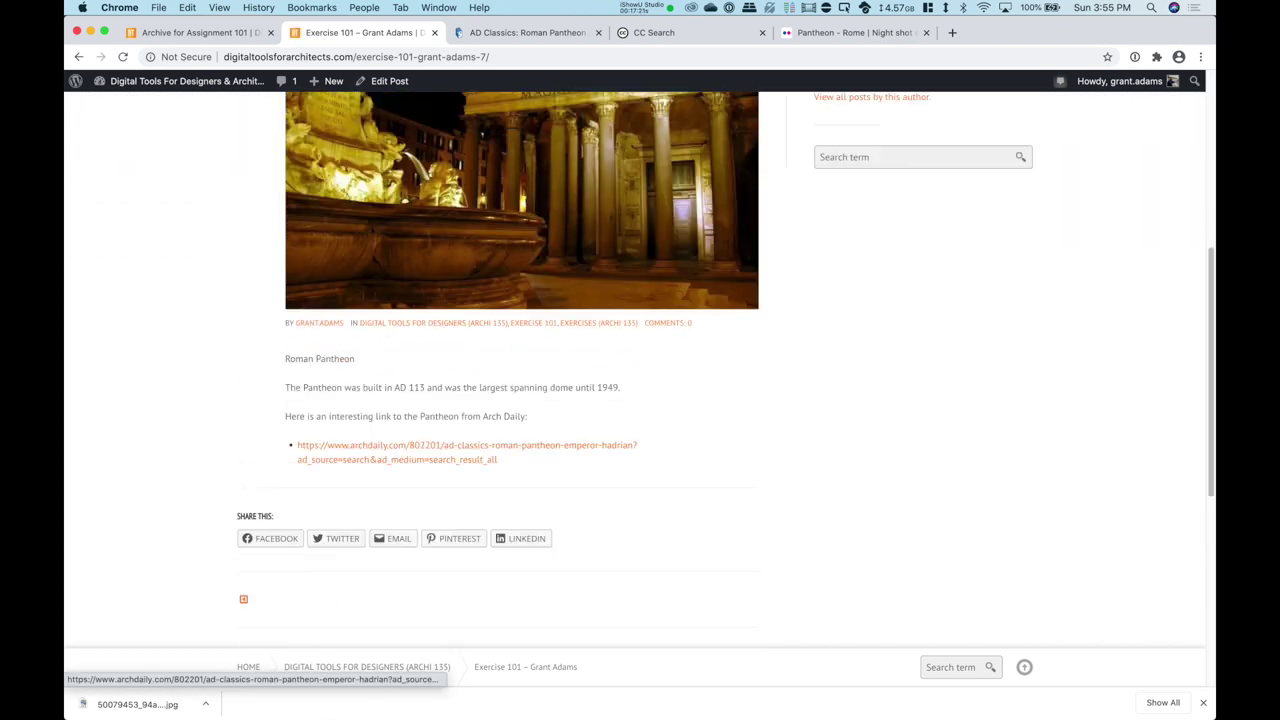
mouse_move(582, 228)
Step: From the home page, go to Student Work > Digital Tools For Designers (Archi 135) > Exercises > Exercise 101
left_click(500, 158)
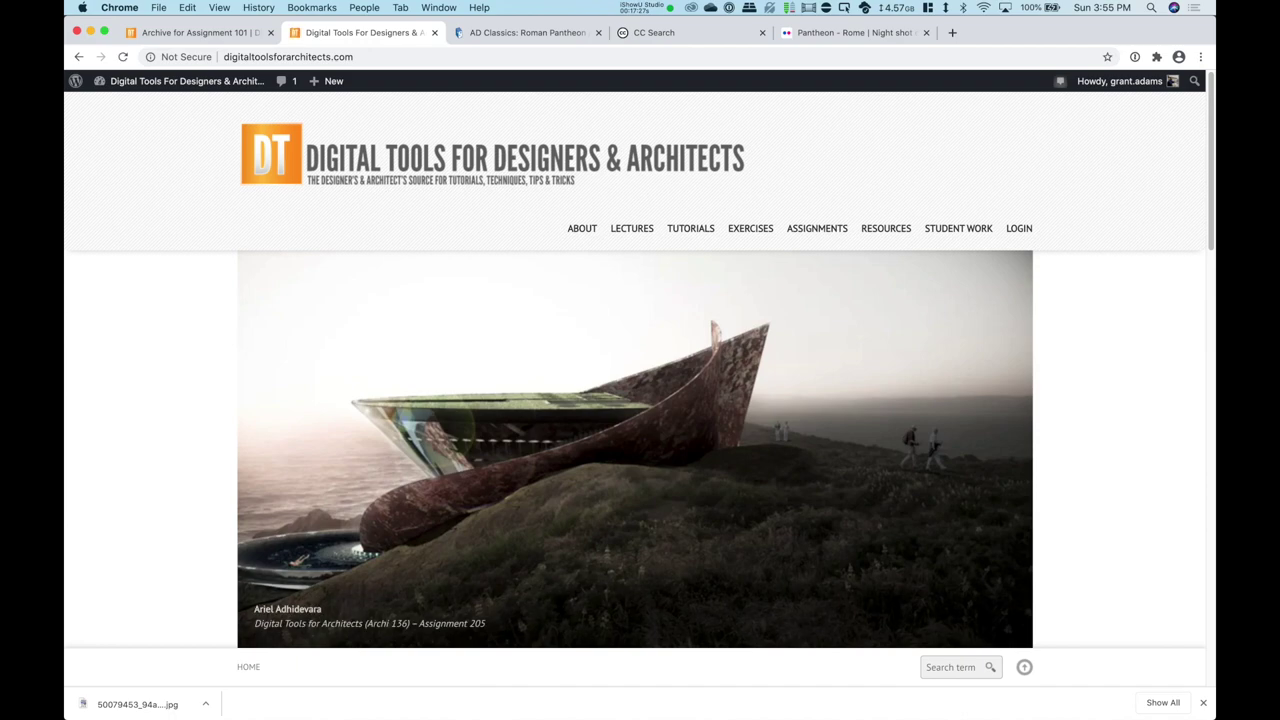
scroll(635, 400, "down", 5)
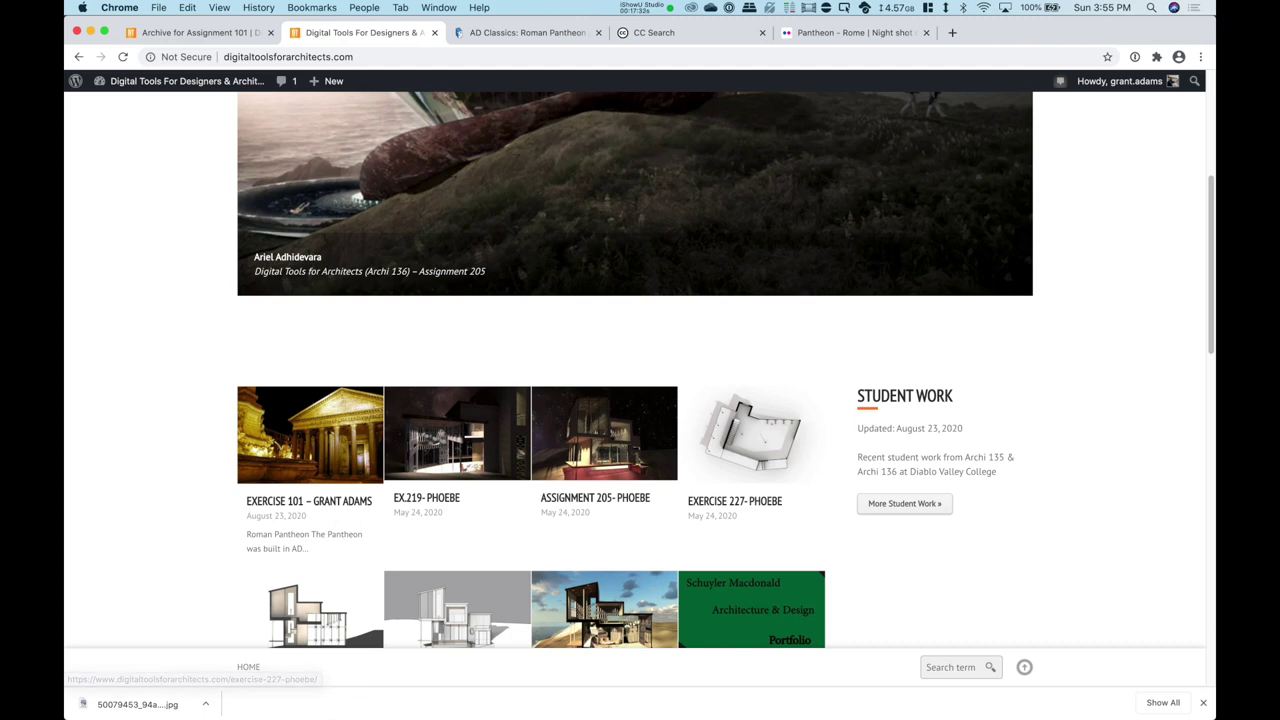
scroll(640, 370, "up", 5)
mouse_move(958, 228)
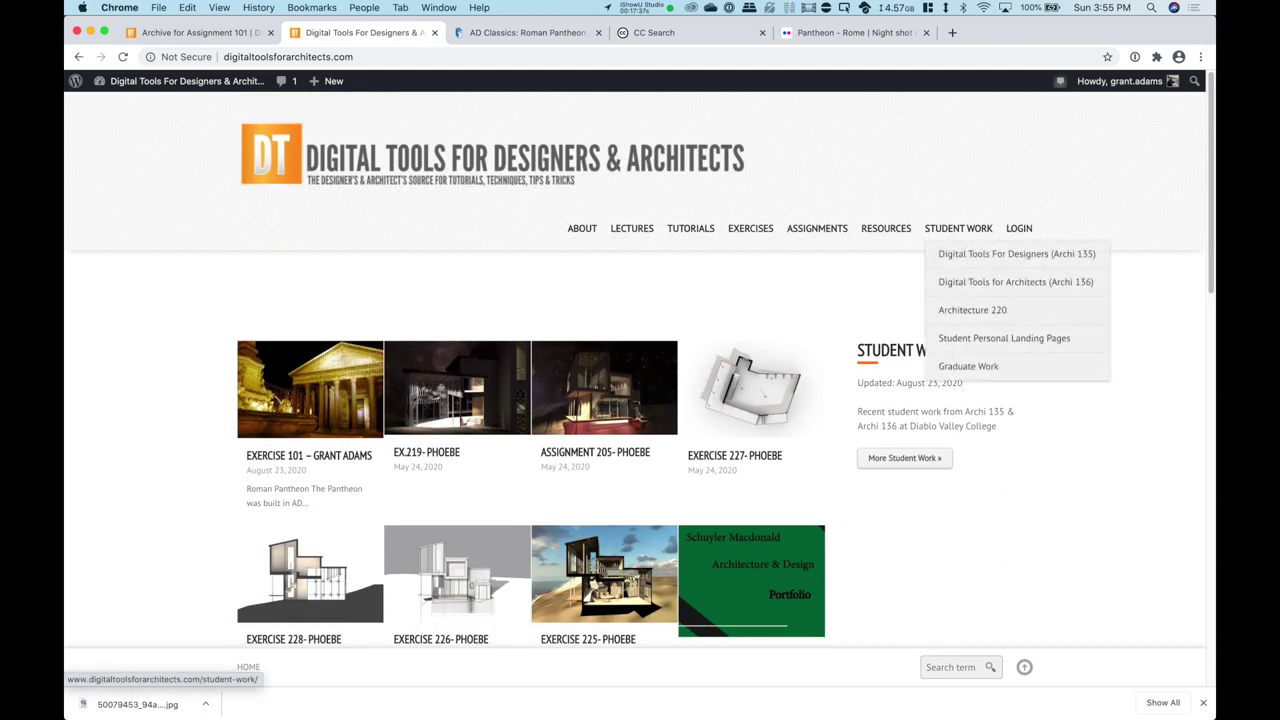
mouse_move(1015, 281)
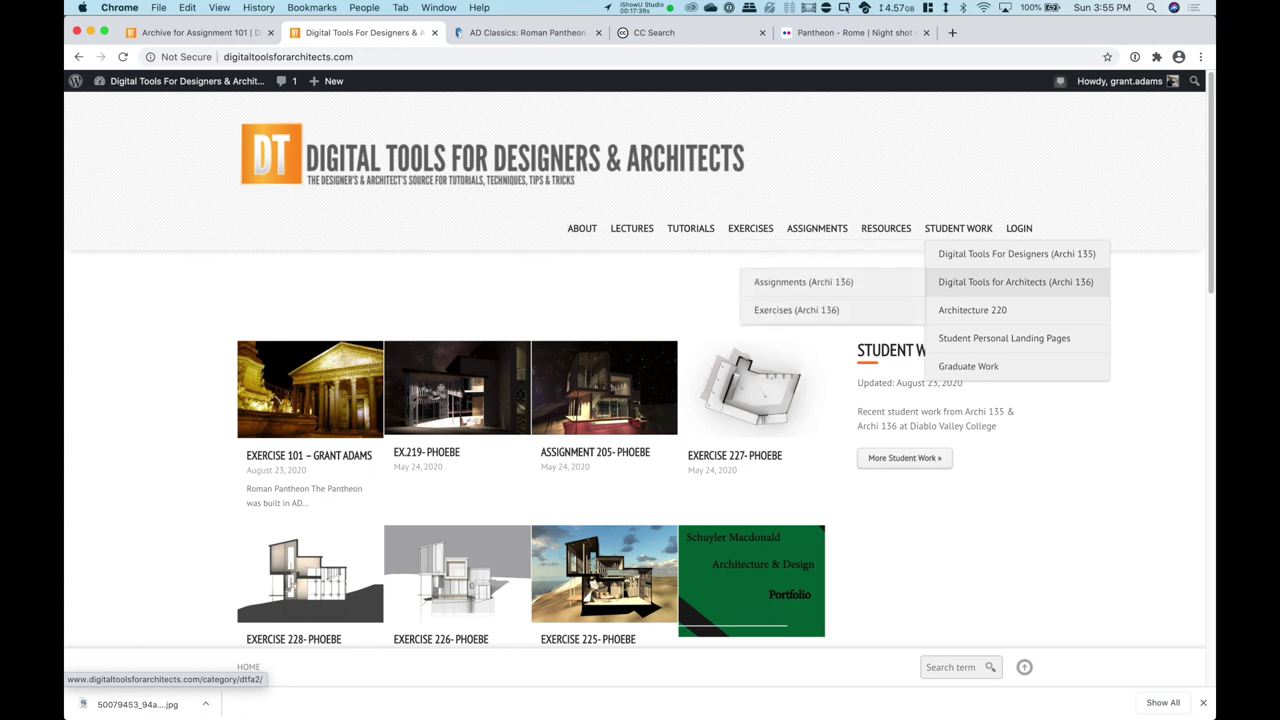
mouse_move(1017, 253)
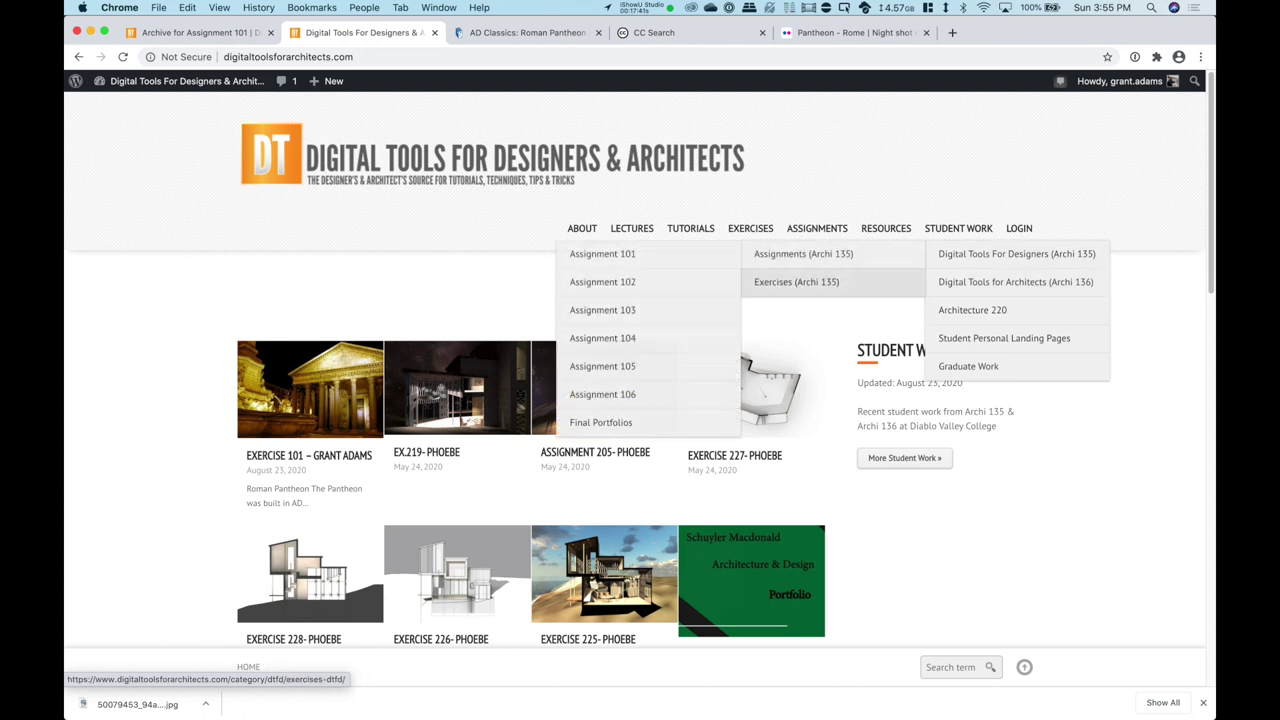
mouse_move(796, 281)
left_click(596, 281)
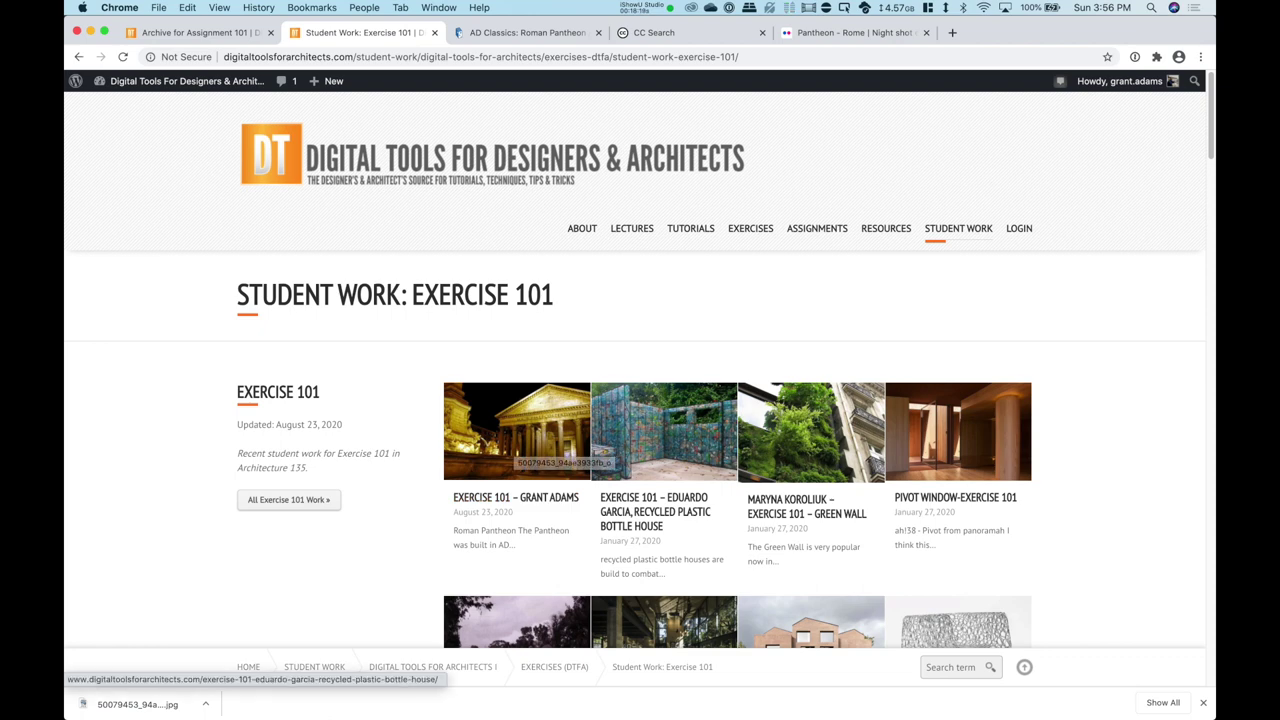
Step: Open the classmate's Exercise 101 – Green Wall post and scroll down to its comment form
scroll(840, 450, "down", 1)
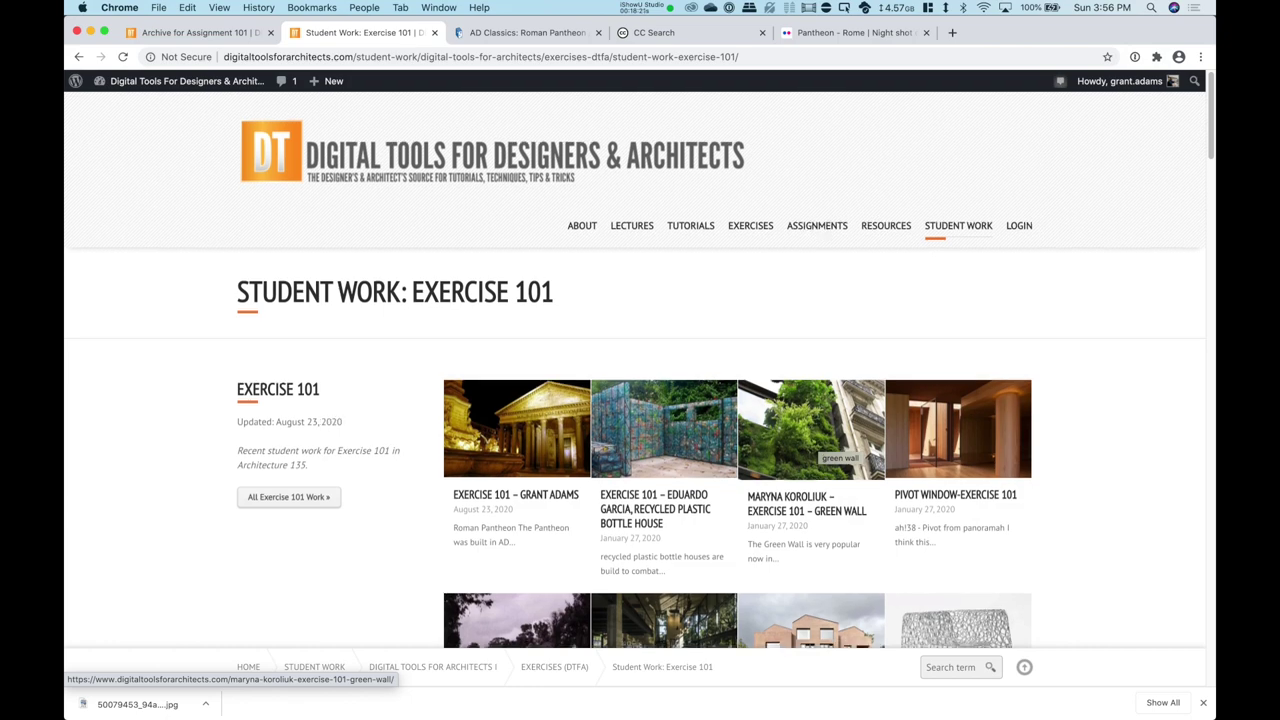
left_click(832, 436)
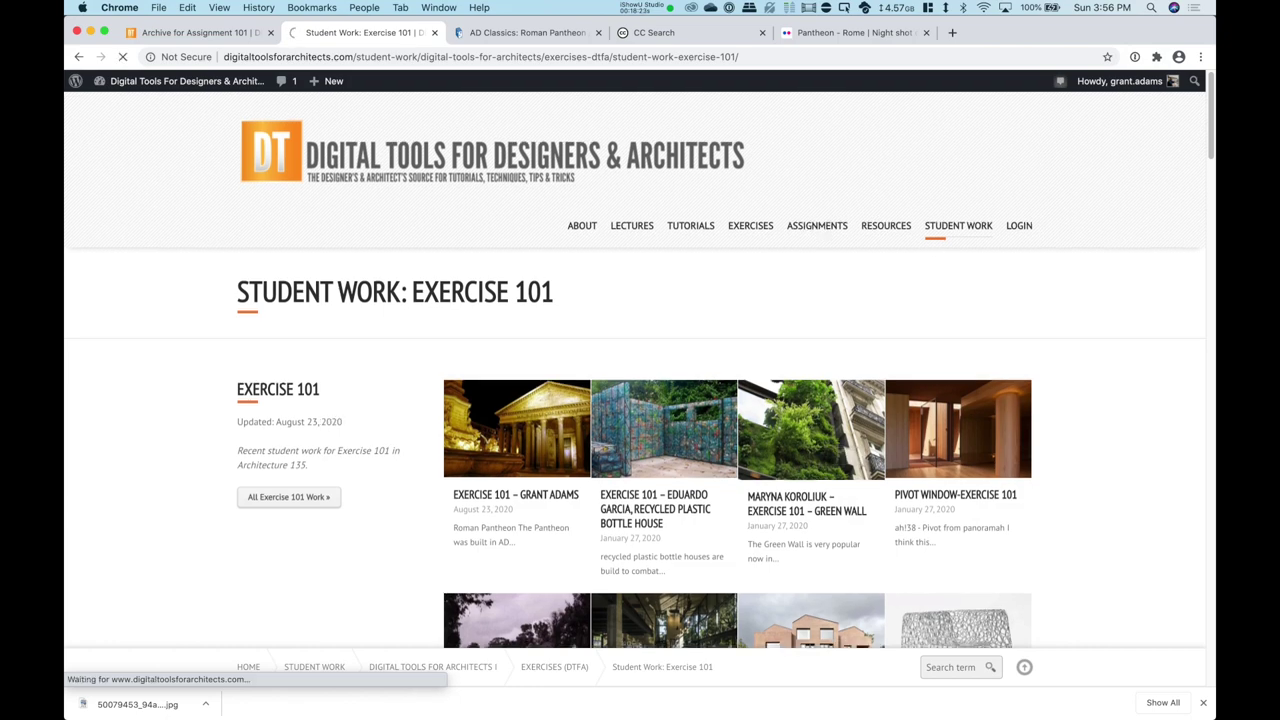
scroll(640, 370, "down", 5)
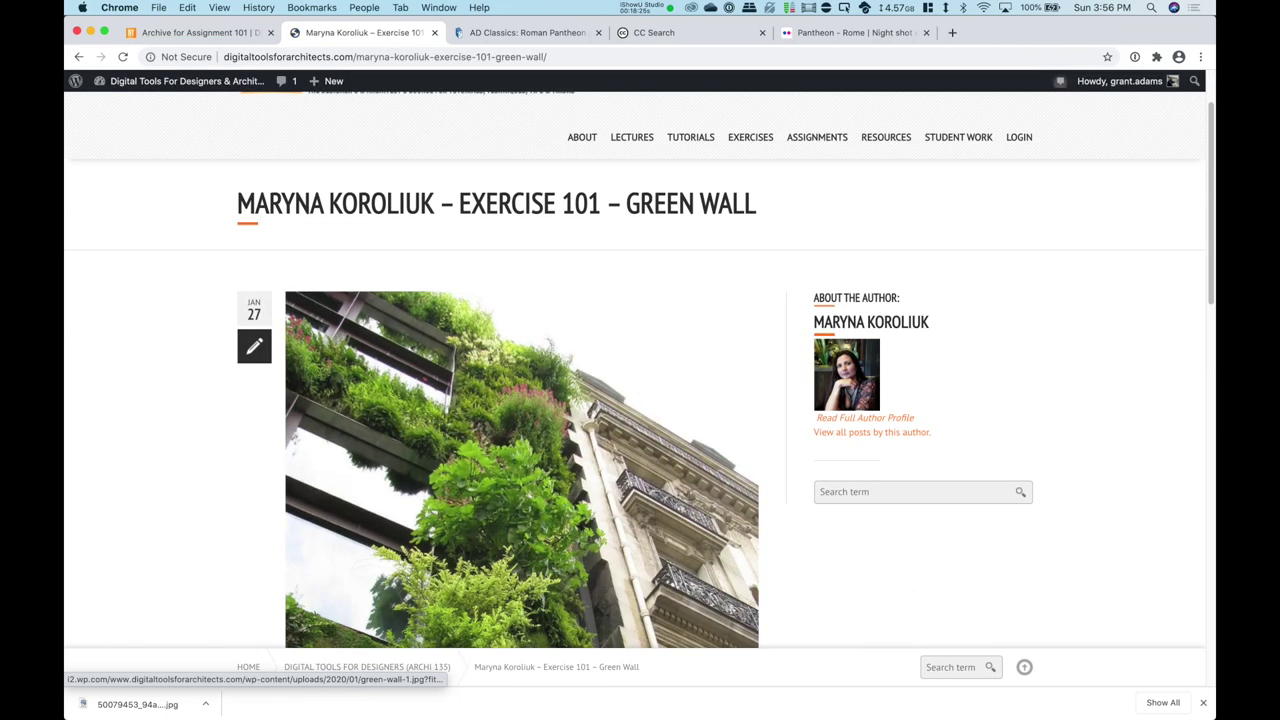
scroll(640, 370, "down", 7)
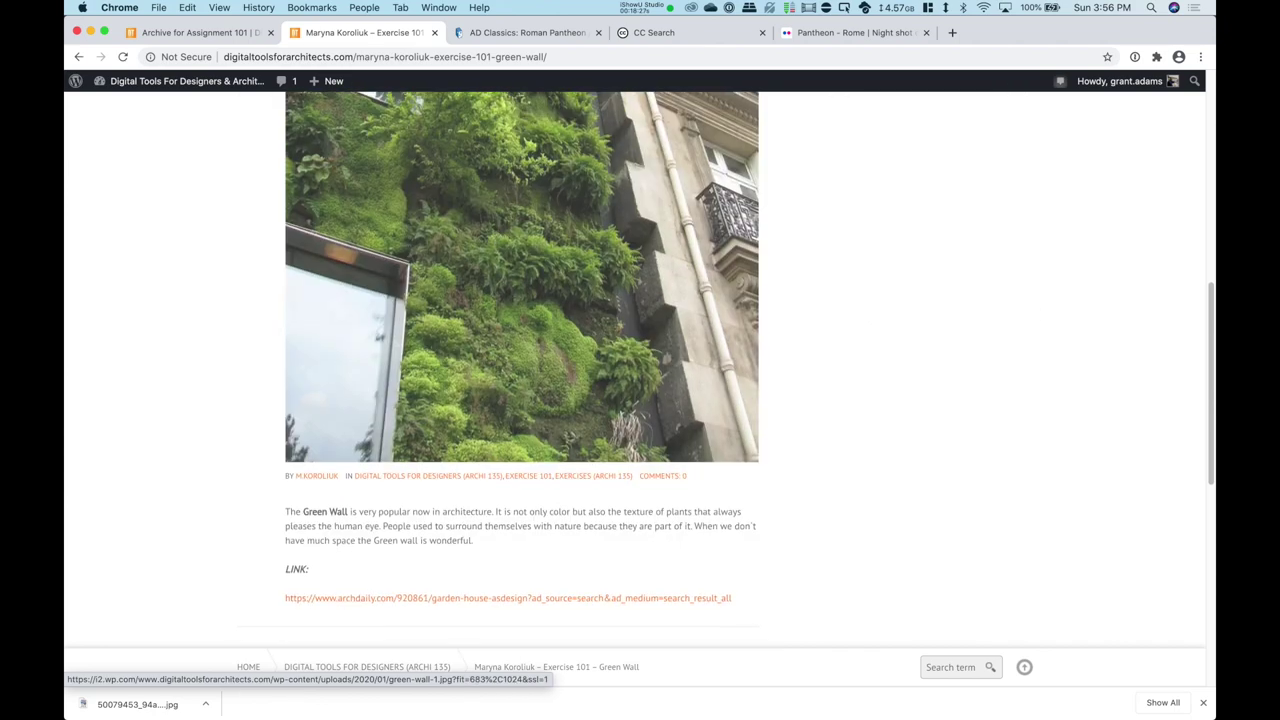
scroll(522, 369, "up", 5)
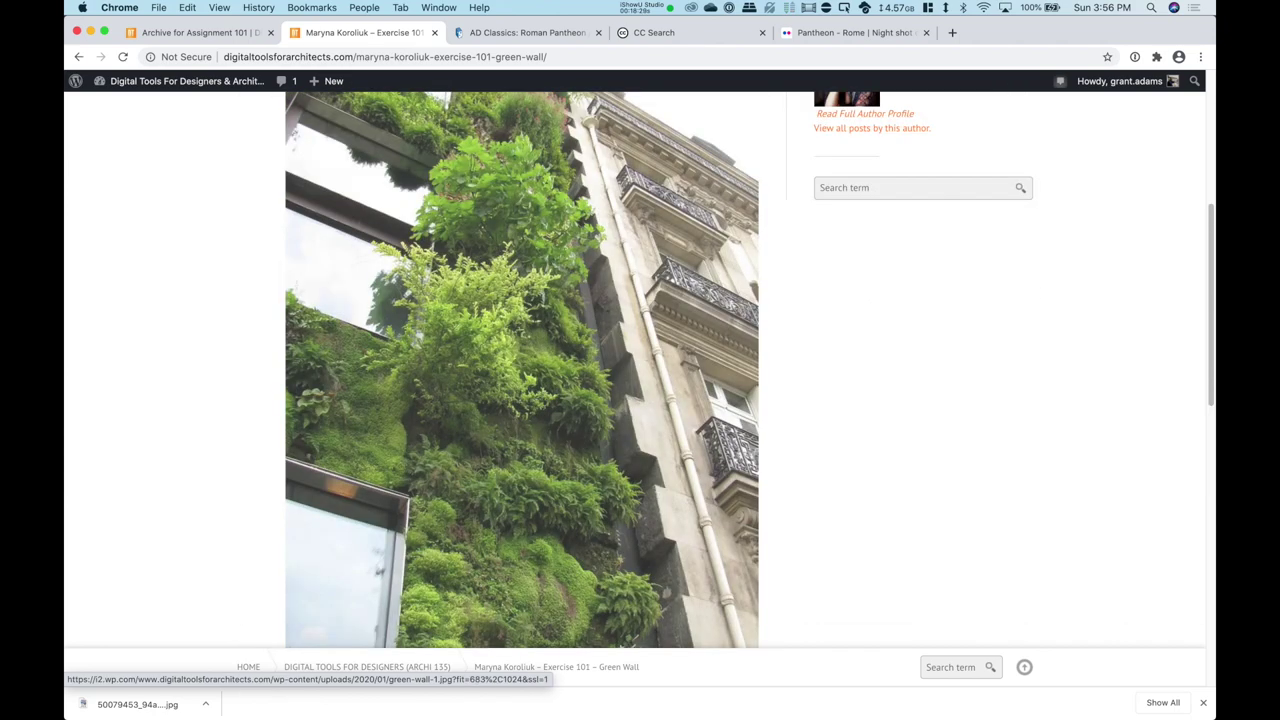
scroll(640, 370, "up", 4)
scroll(522, 420, "down", 8)
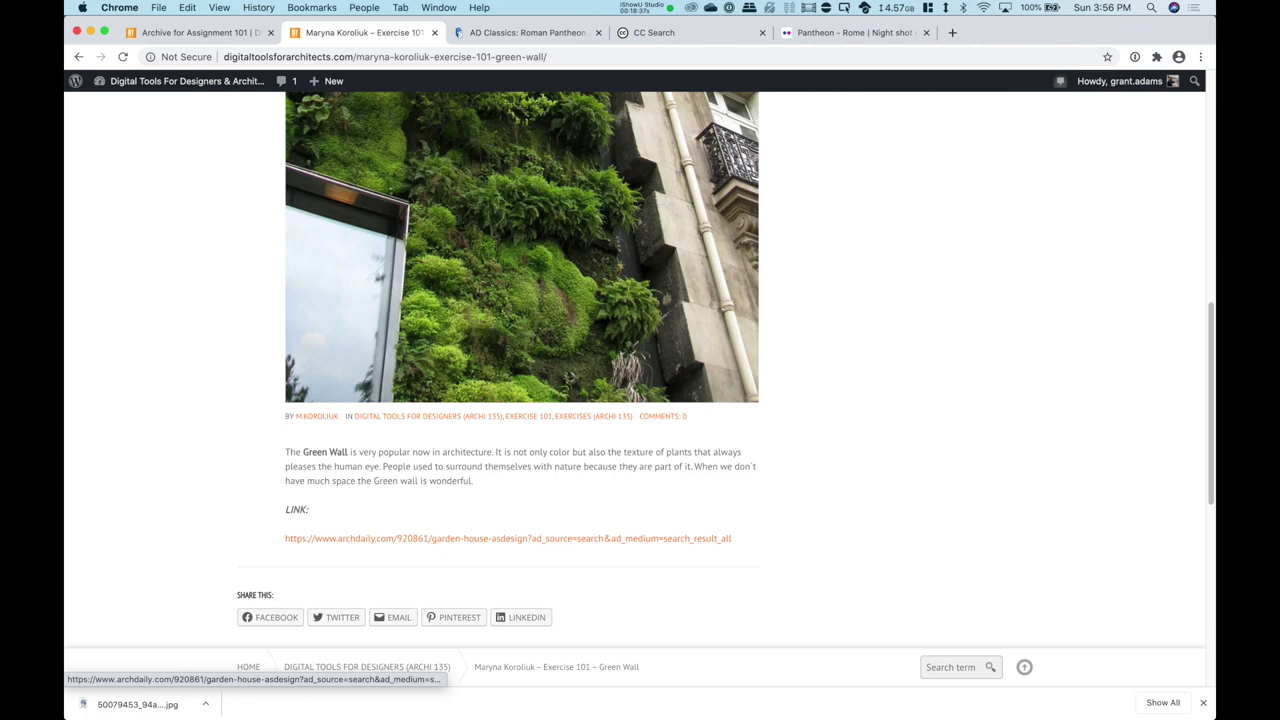
scroll(508, 538, "down", 2)
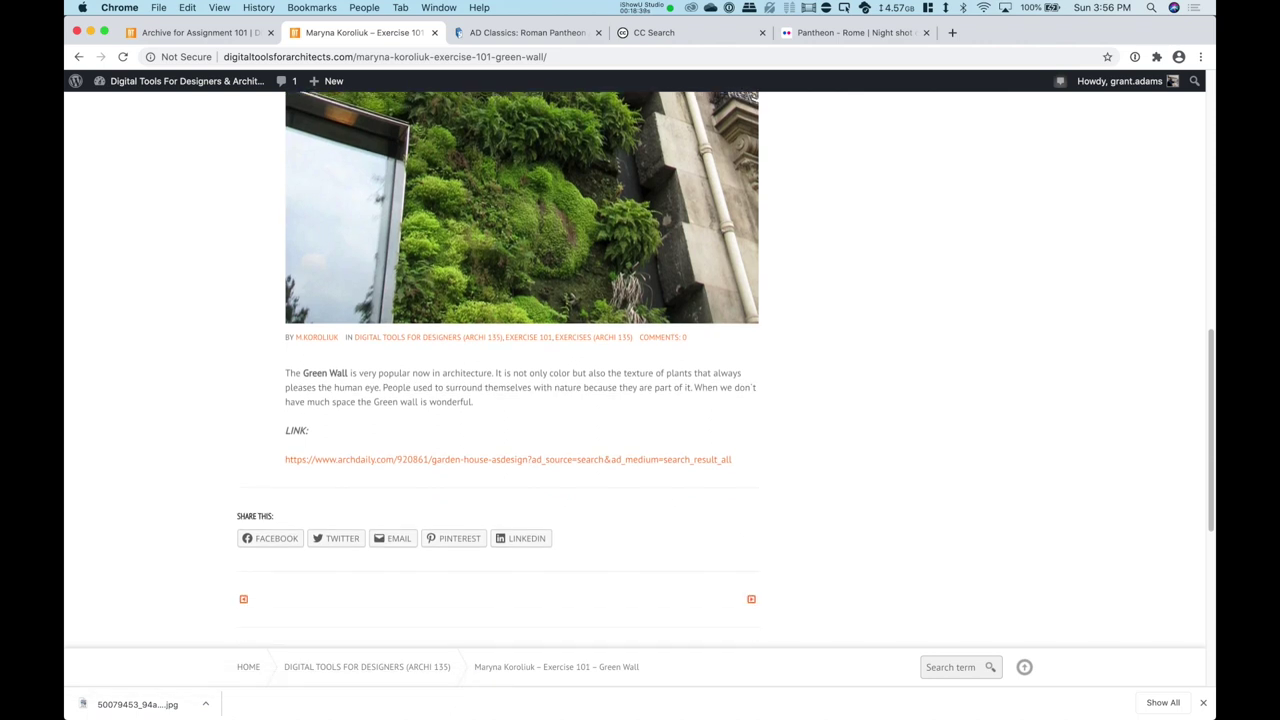
scroll(316, 460, "down", 7)
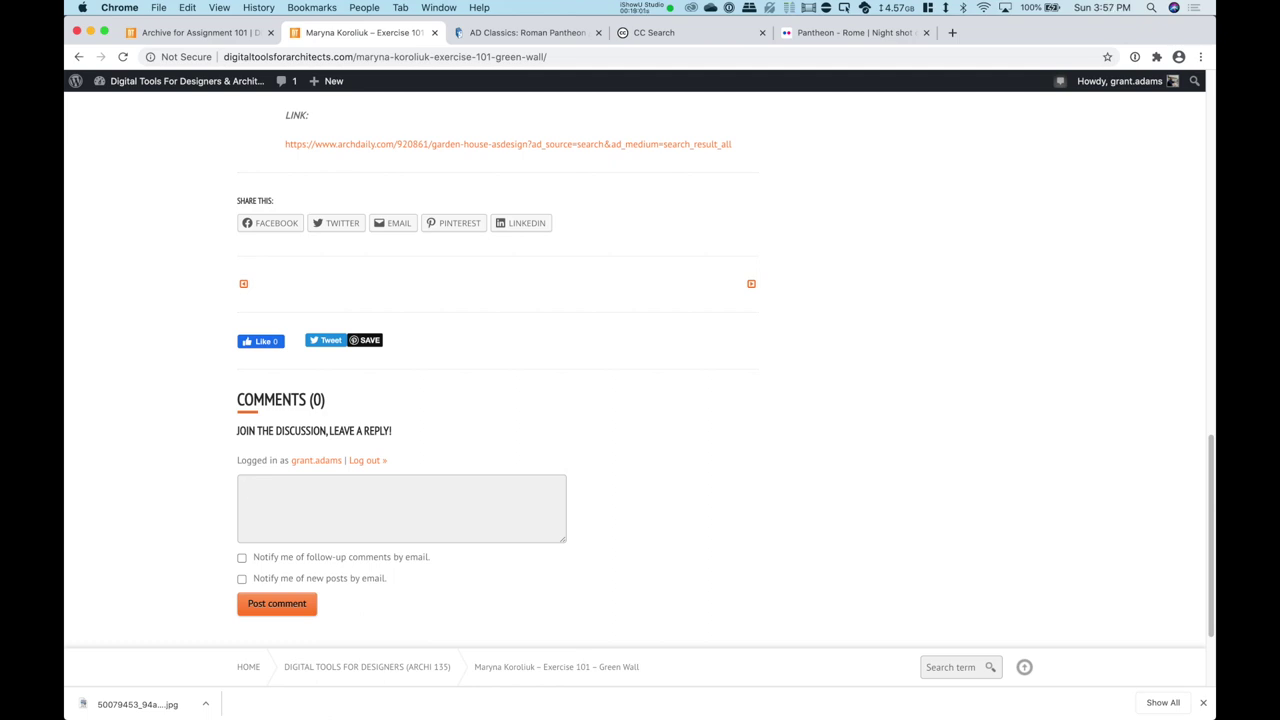
Step: Type a draft 'wow cool' in the comment box, then clear it
type("wow cool")
key("alt+shift+Left")
key("alt+shift+Left")
key("BackSpace")
scroll(520, 370, "up", 15)
scroll(520, 370, "down", 5)
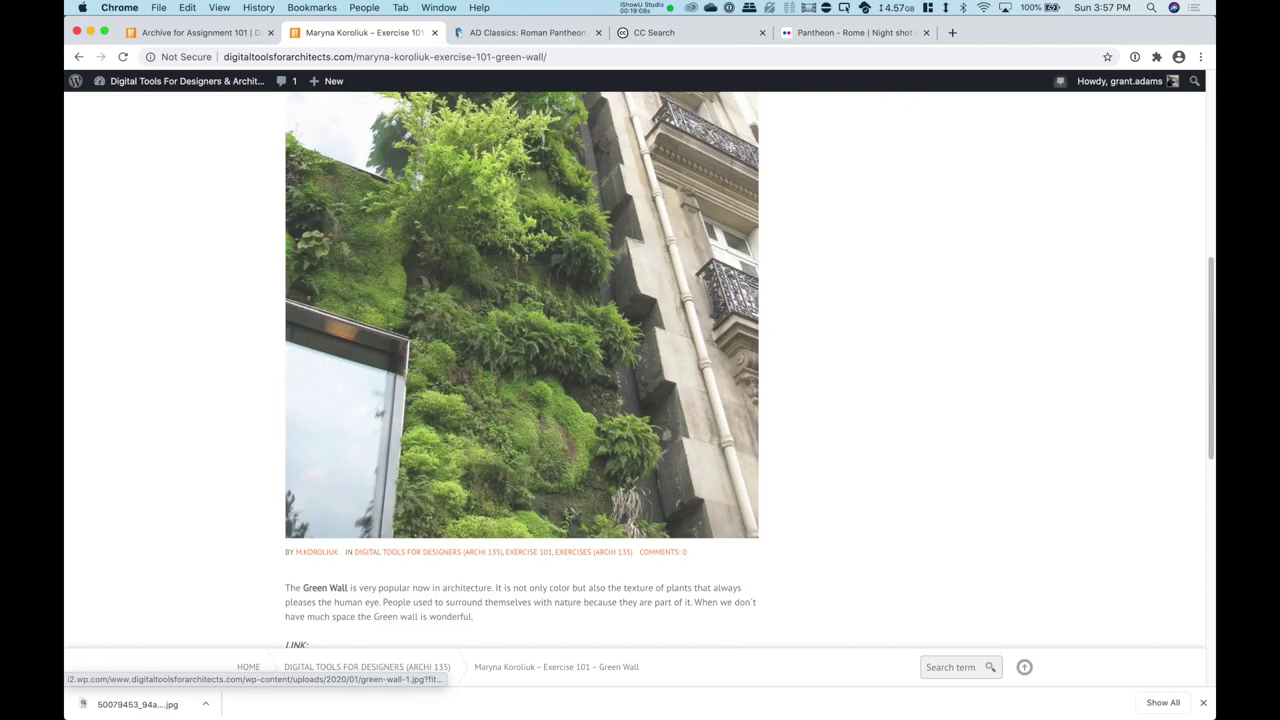
scroll(520, 370, "down", 5)
scroll(520, 370, "up", 6)
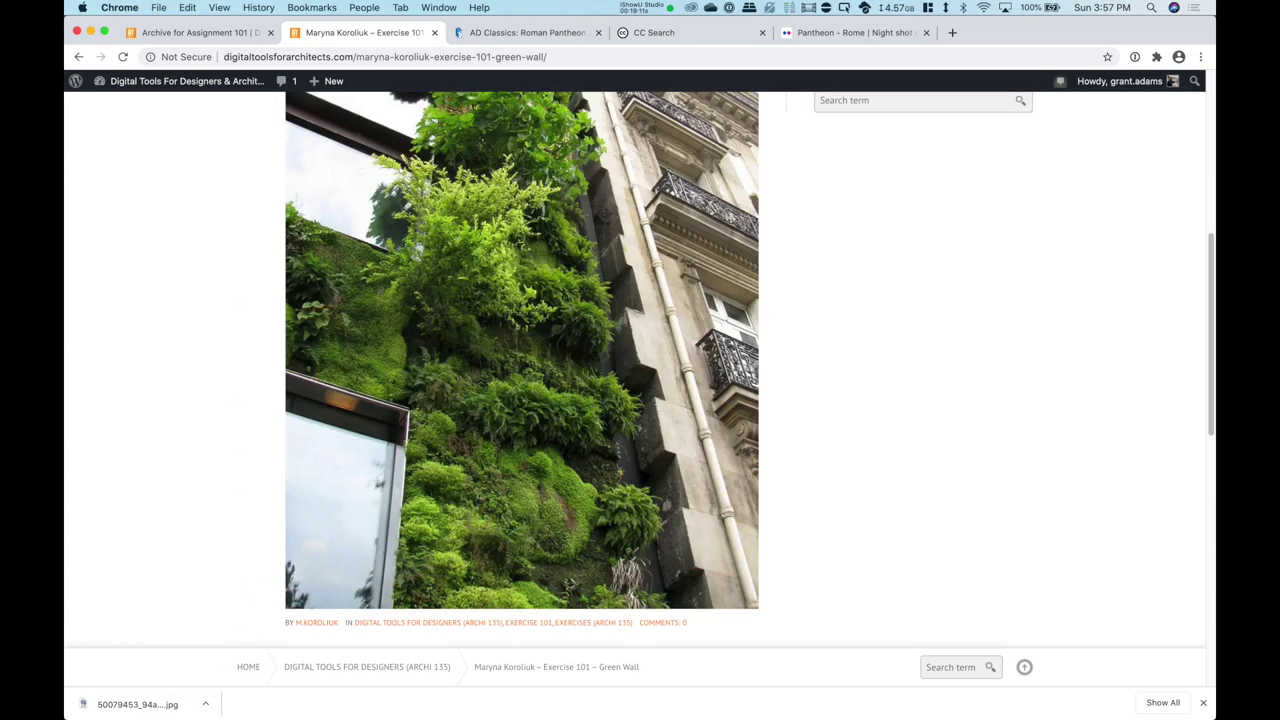
scroll(520, 370, "down", 6)
Step: Write a comment on how the concrete facade juxtaposes against the green wall, fixing typos
type("really like h")
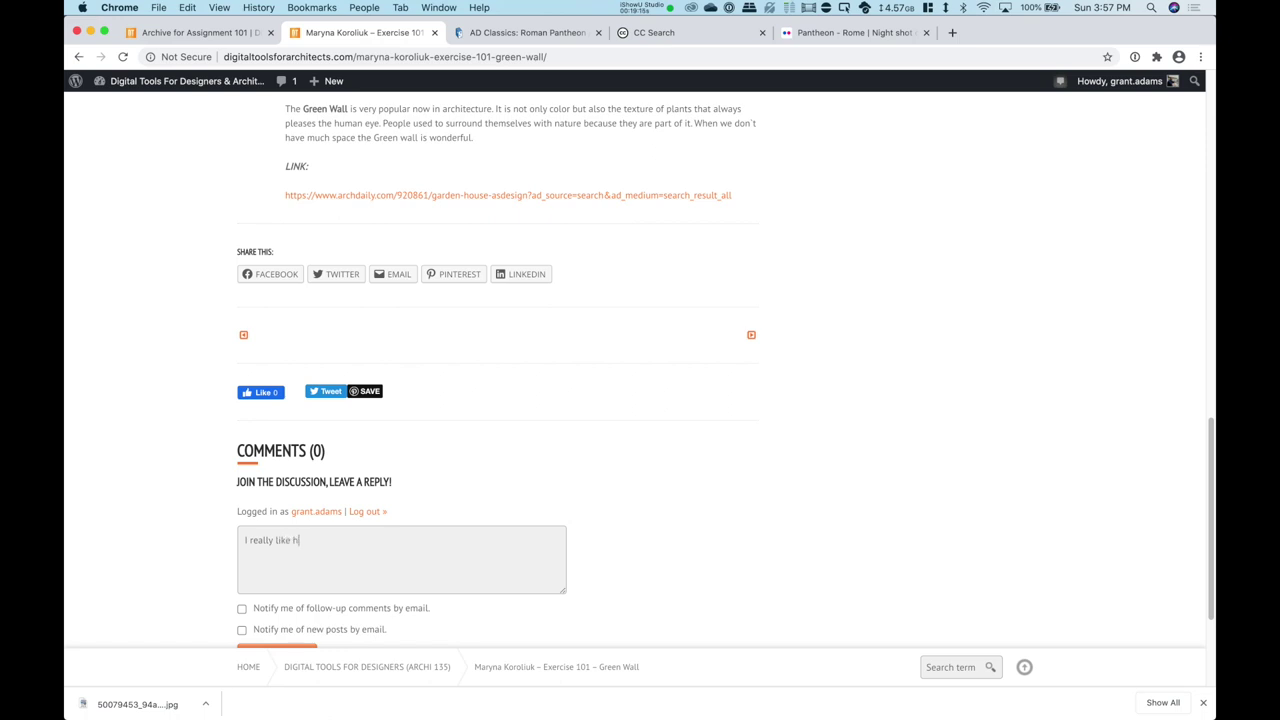
type("ow the concrete c")
type("acade ")
type("ju")
type("xtA")
type("aposes again")
type("st the gr")
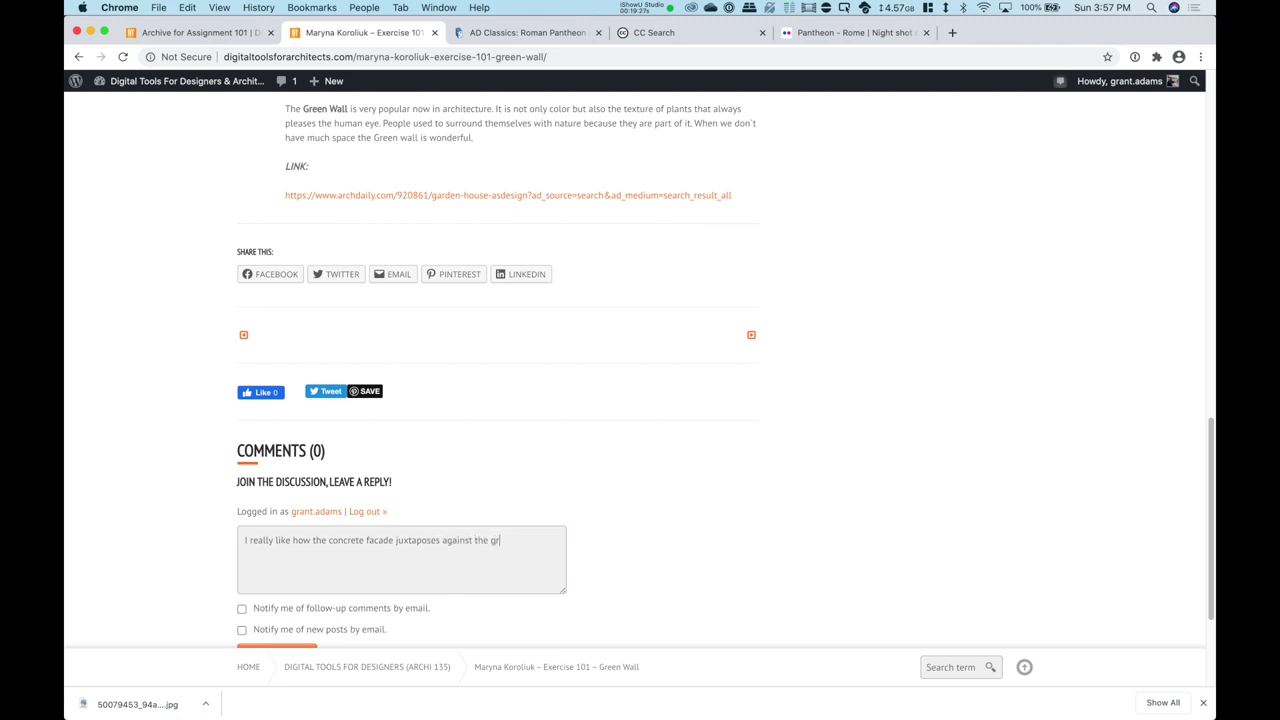
type("een wall. It hight")
key("BackSpace")
key("BackSpace")
type("ghlights this v")
key("BackSpace")
type("featured green patch ")
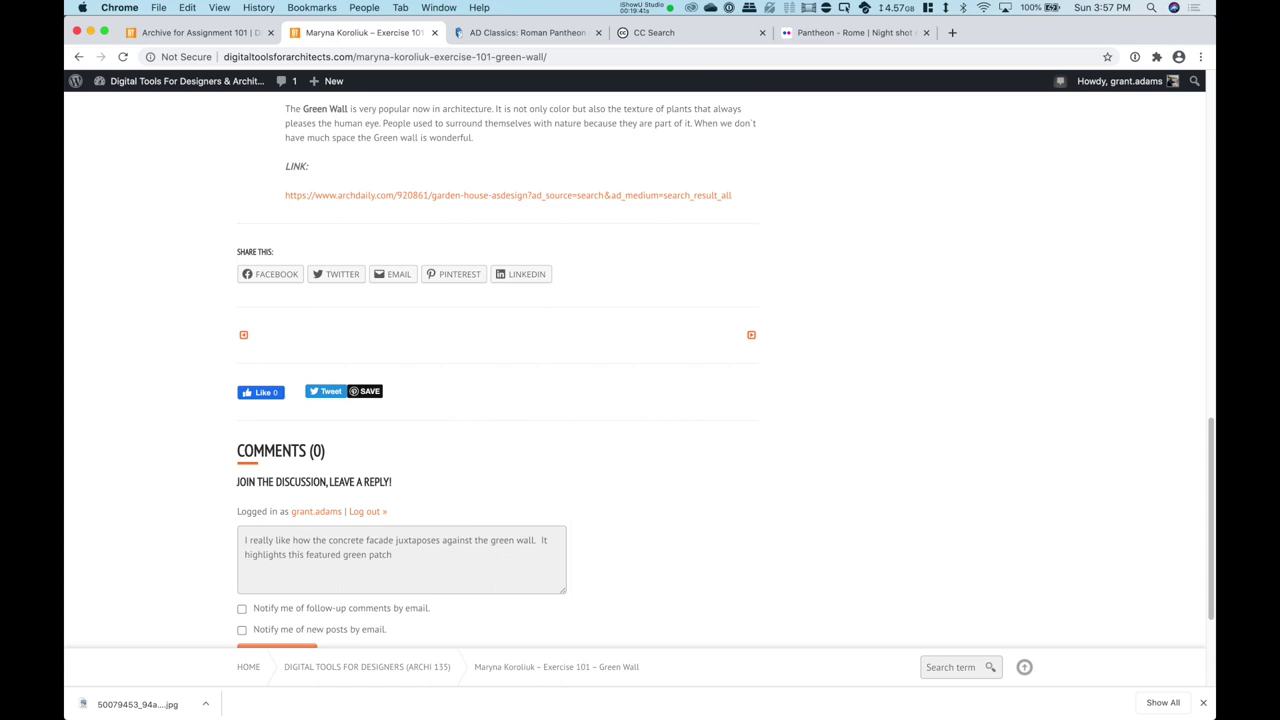
type("nicely and breakrs")
key("BackSpace")
key("BackSpace")
type("s apart the building mo")
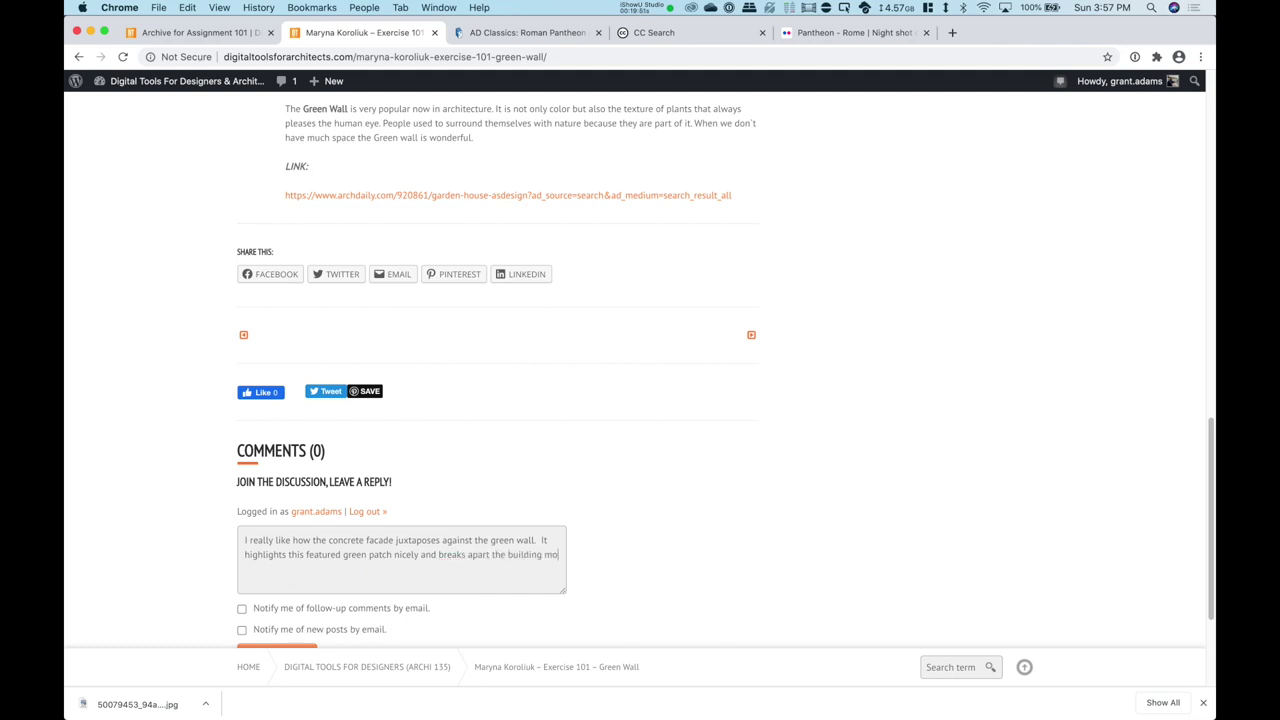
type("notony")
type("The green wall")
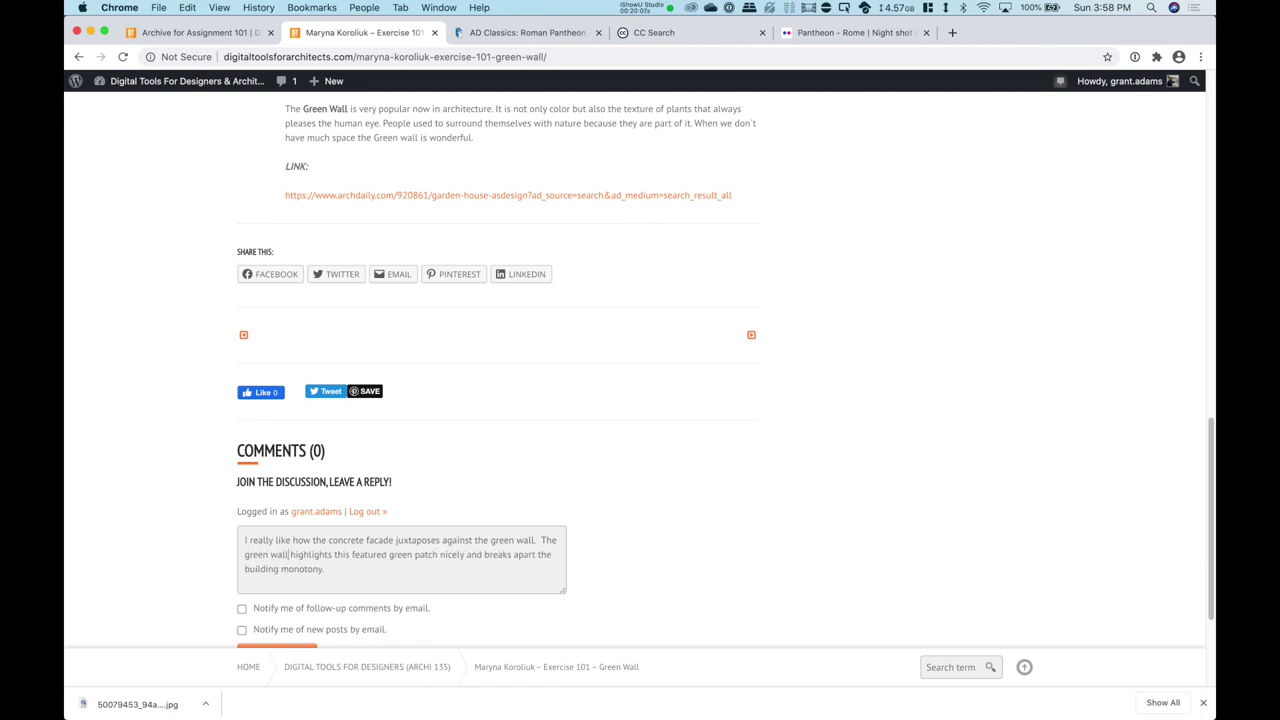
scroll(400, 400, "down", 2)
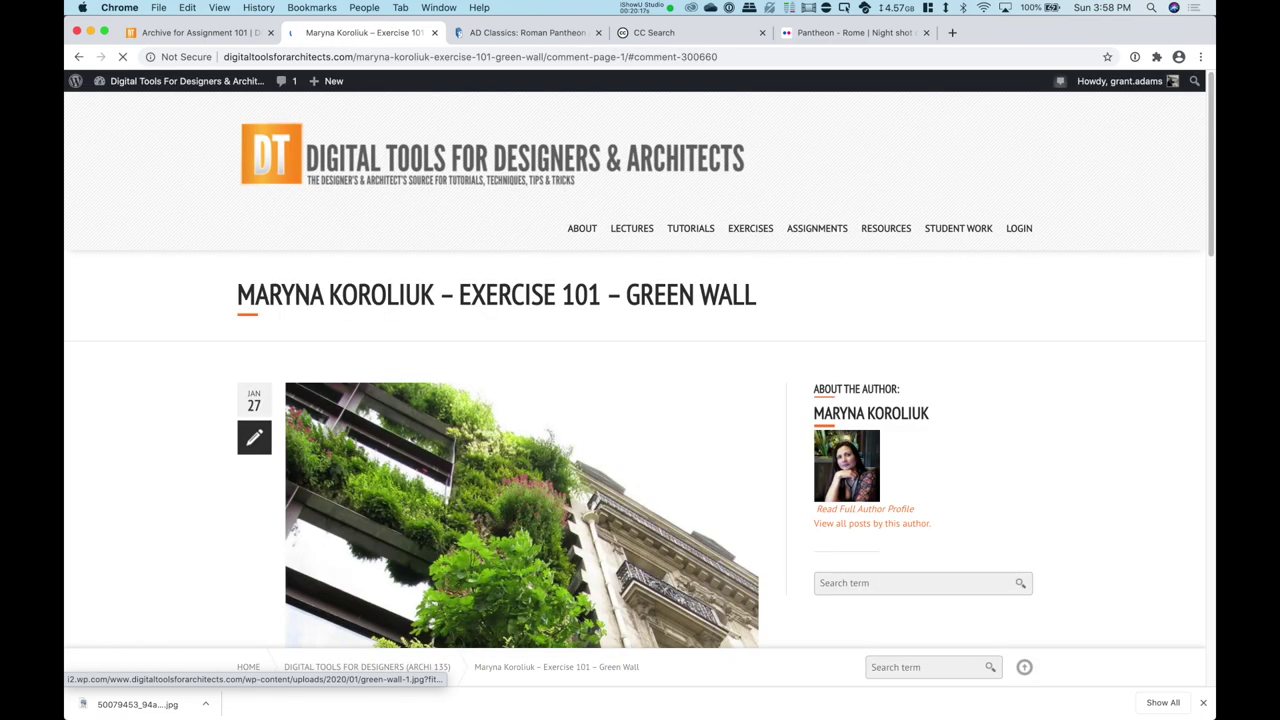
scroll(367, 318, "up", 1)
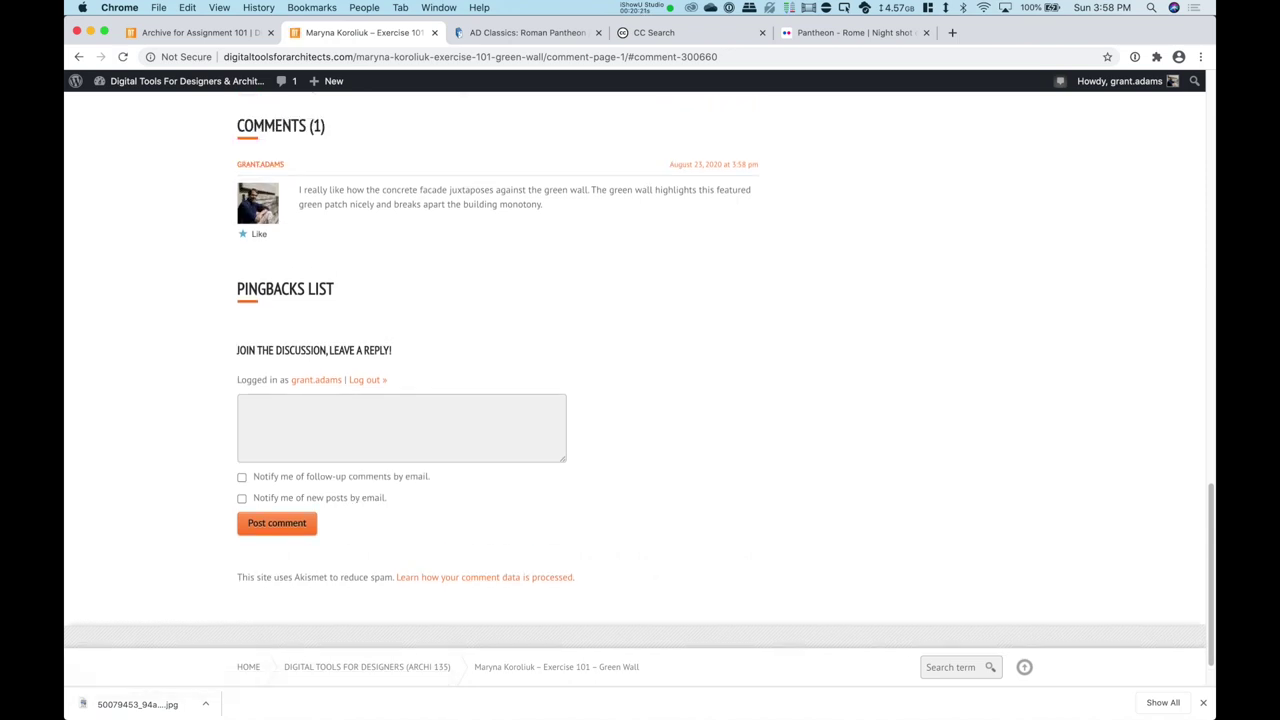
scroll(640, 360, "up", 1)
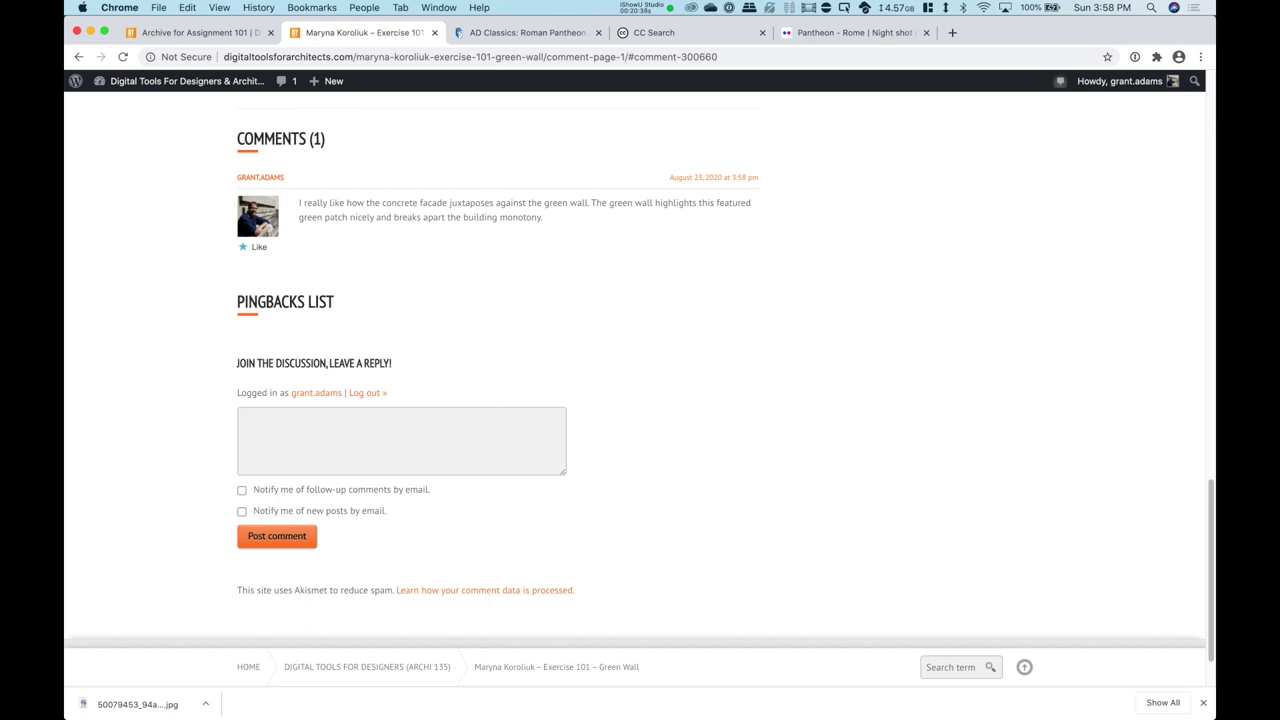
scroll(520, 400, "up", 15)
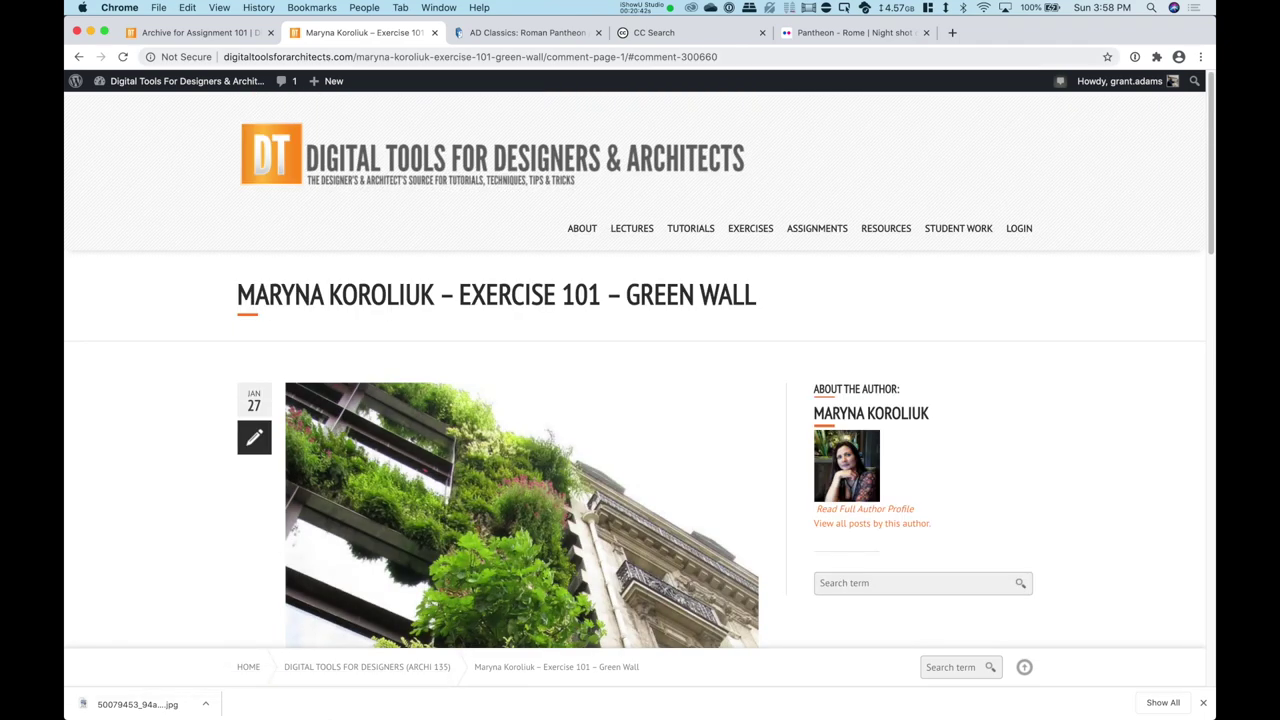
mouse_move(180, 81)
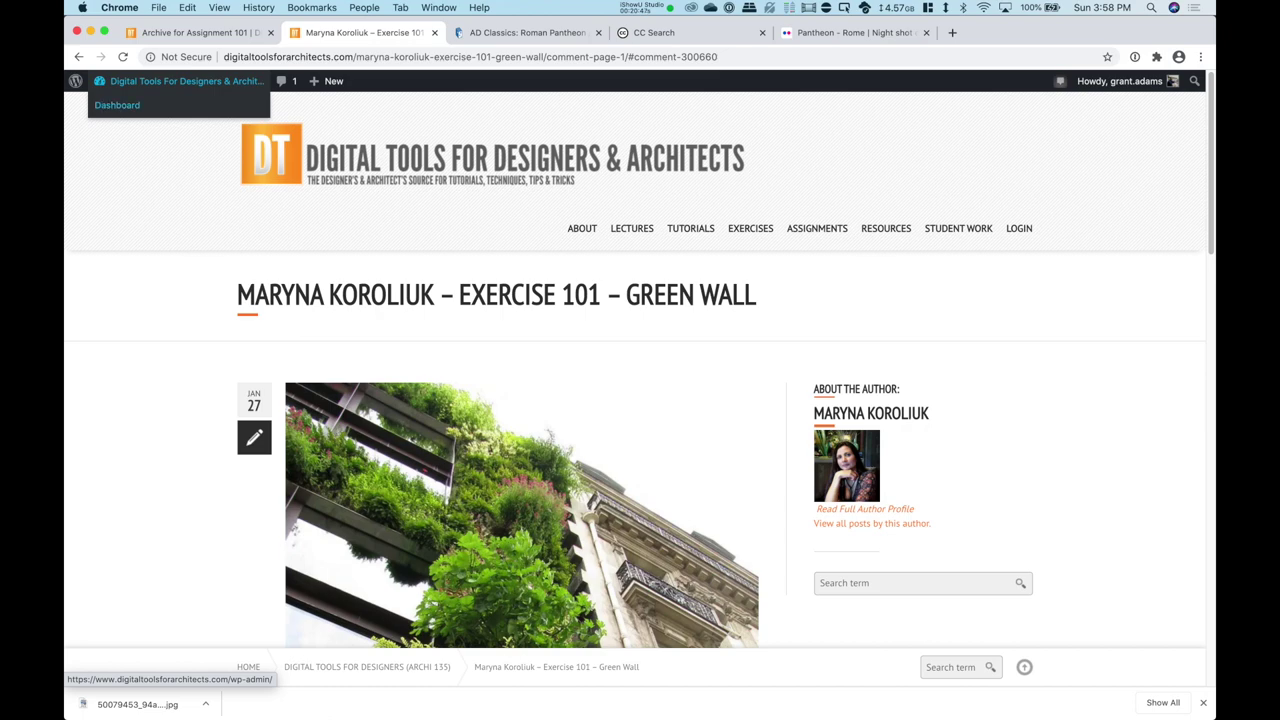
Step: Check the admin All Posts list, where Exercise 101 shows Published on 2020/08/23
left_click(117, 105)
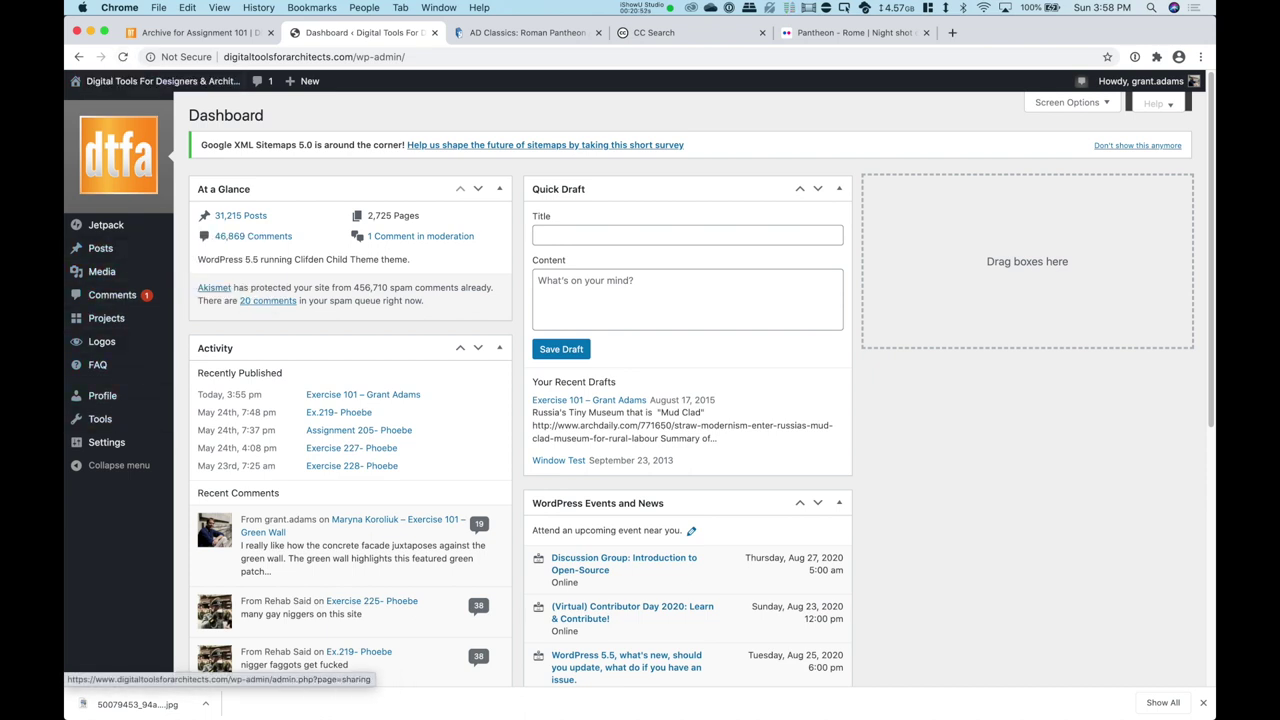
mouse_move(100, 248)
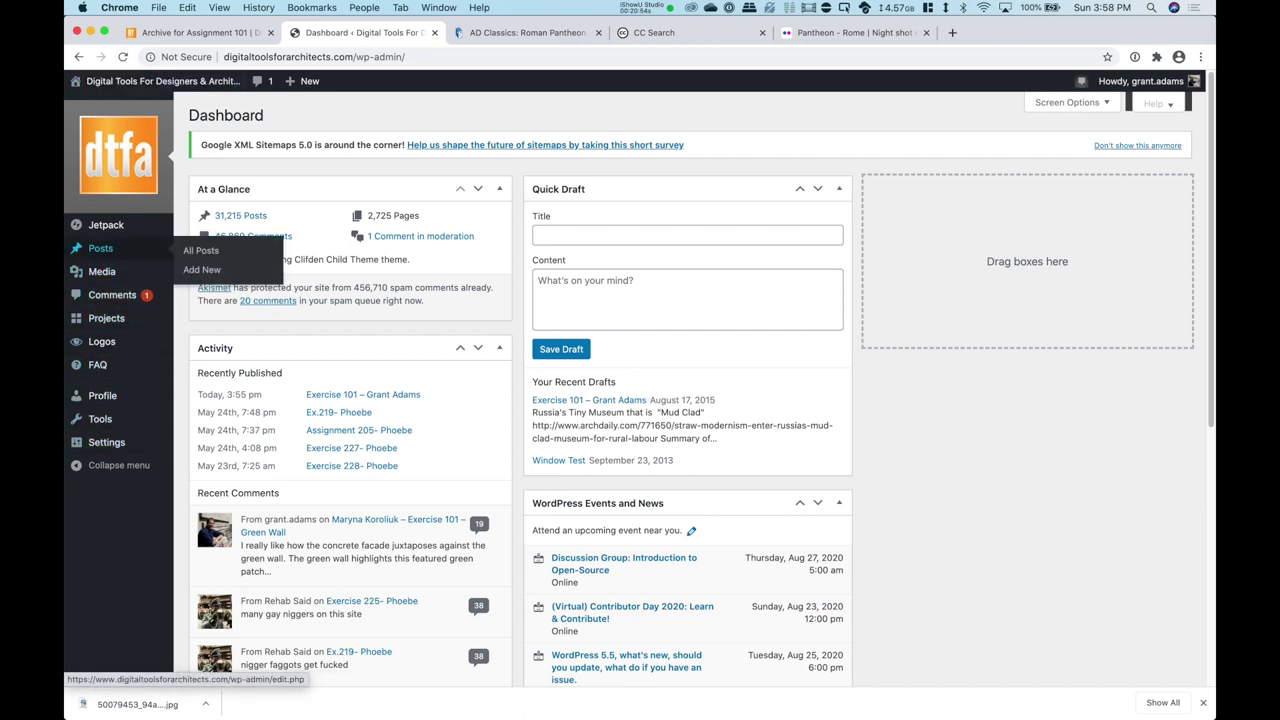
left_click(200, 250)
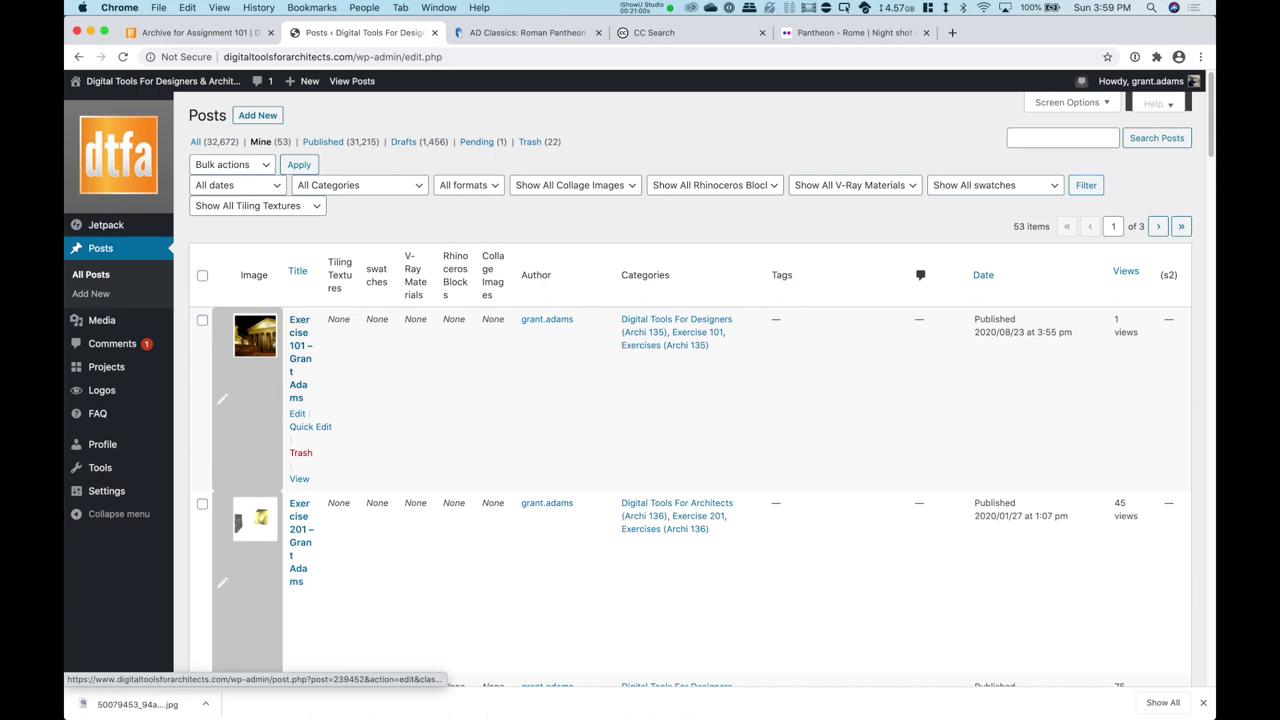
scroll(640, 450, "down", 5)
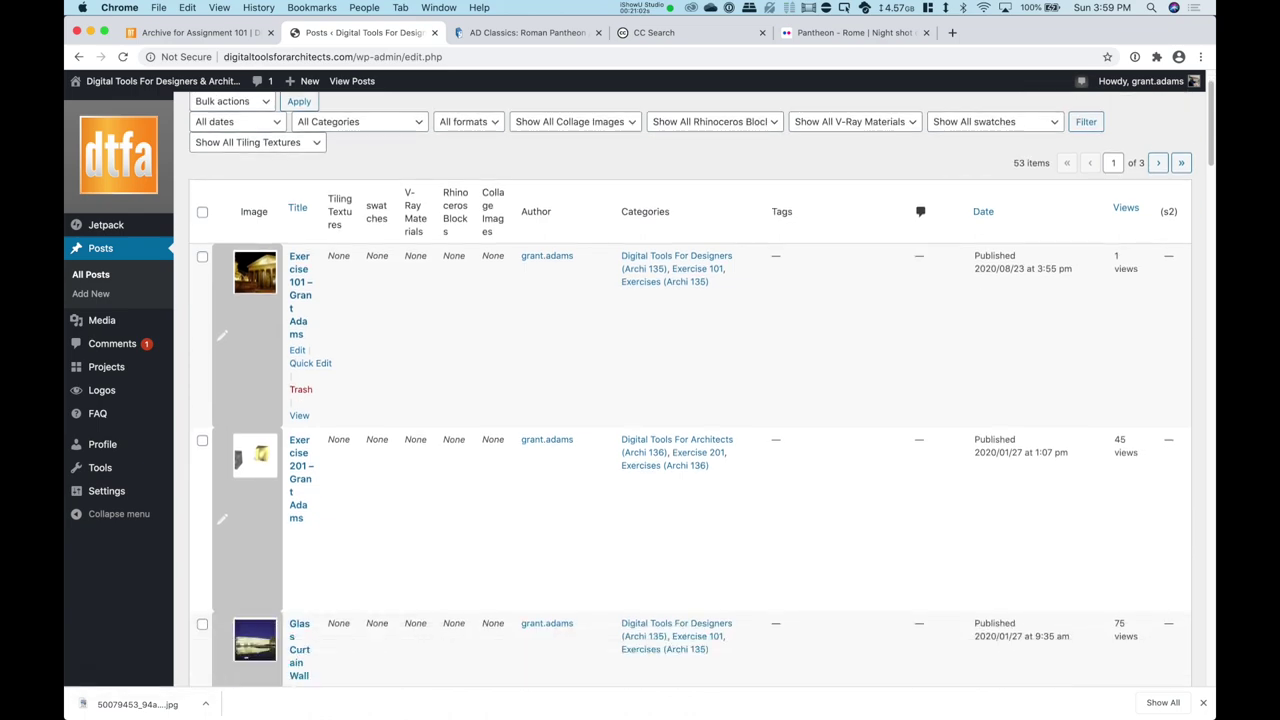
scroll(700, 520, "down", 5)
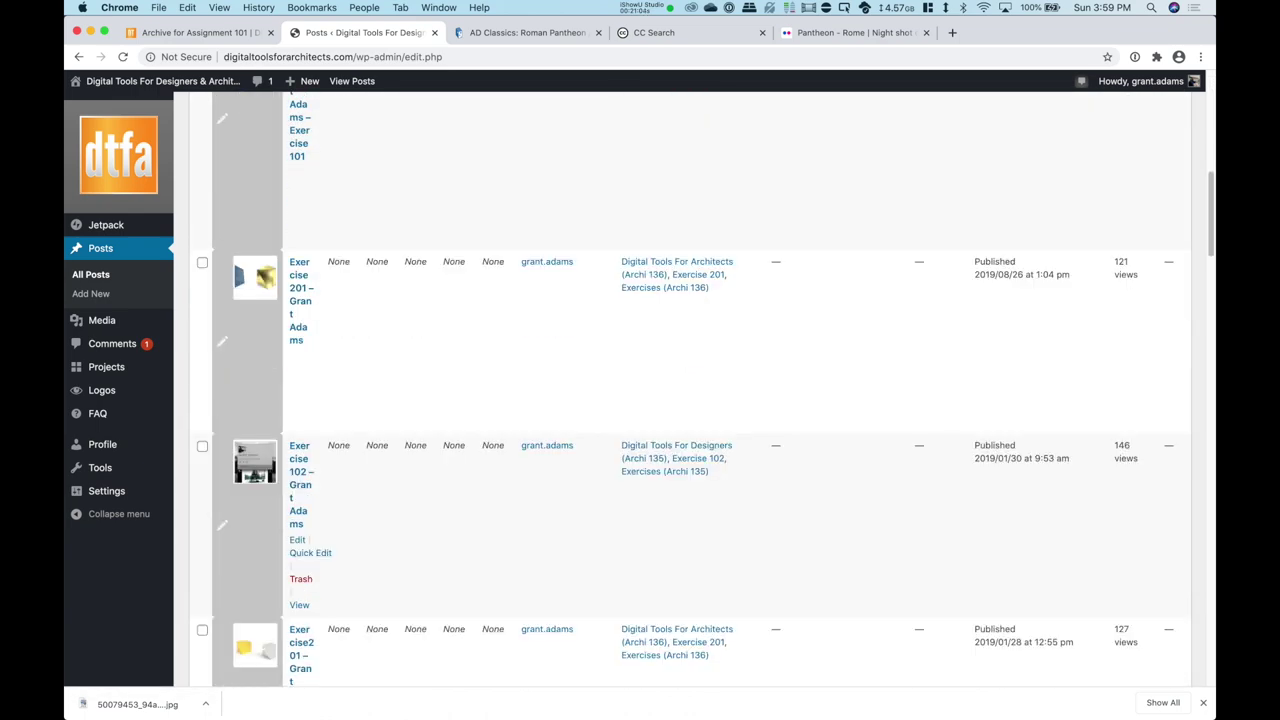
scroll(700, 520, "up", 6)
scroll(700, 560, "up", 10)
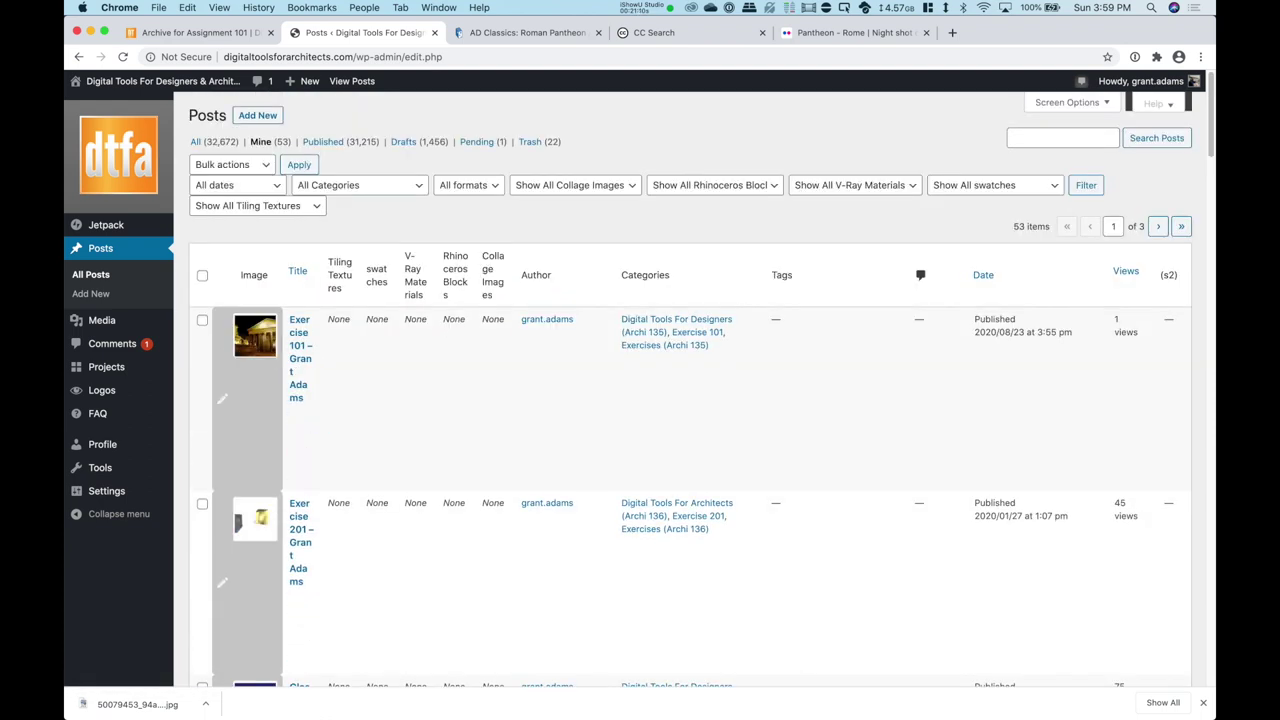
mouse_move(160, 81)
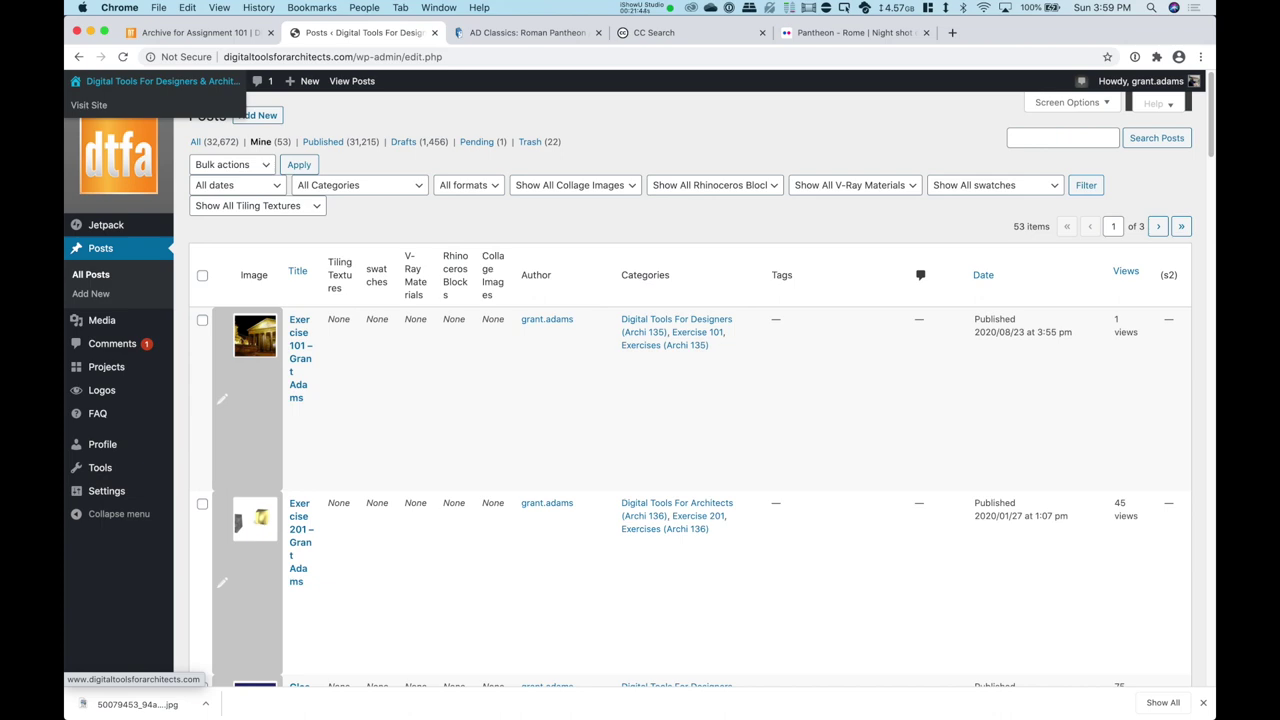
left_click(648, 7)
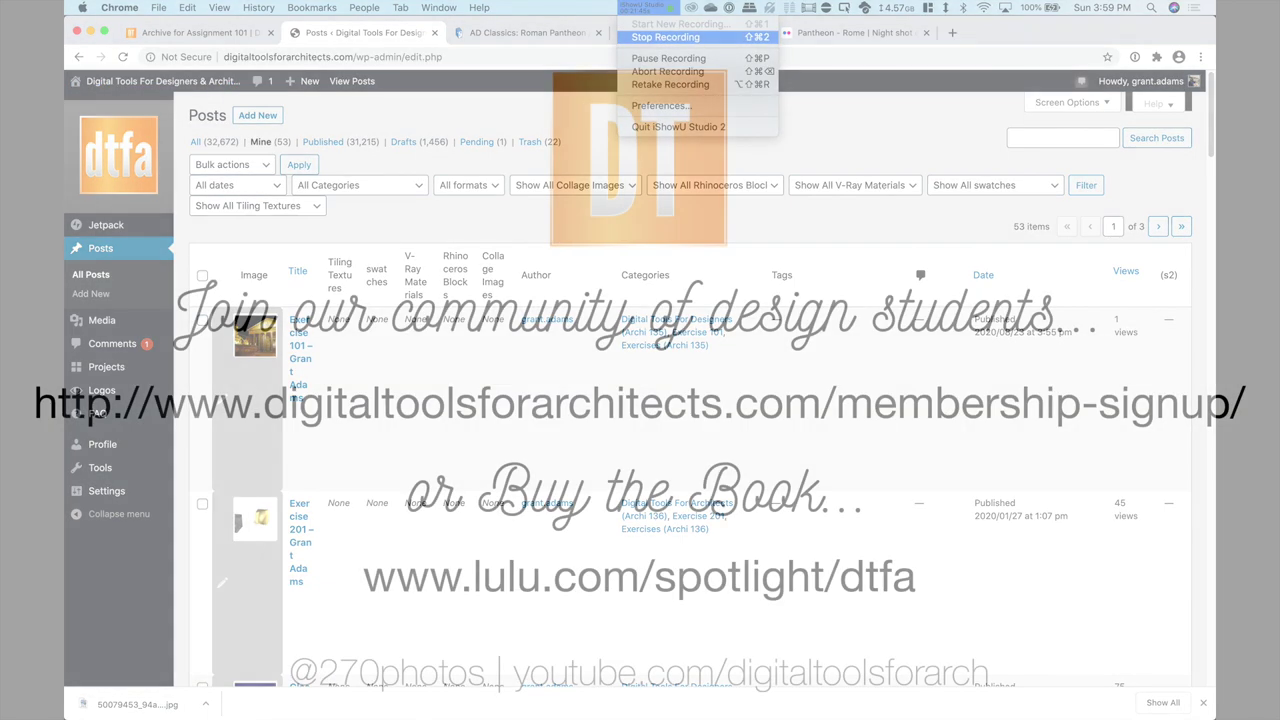